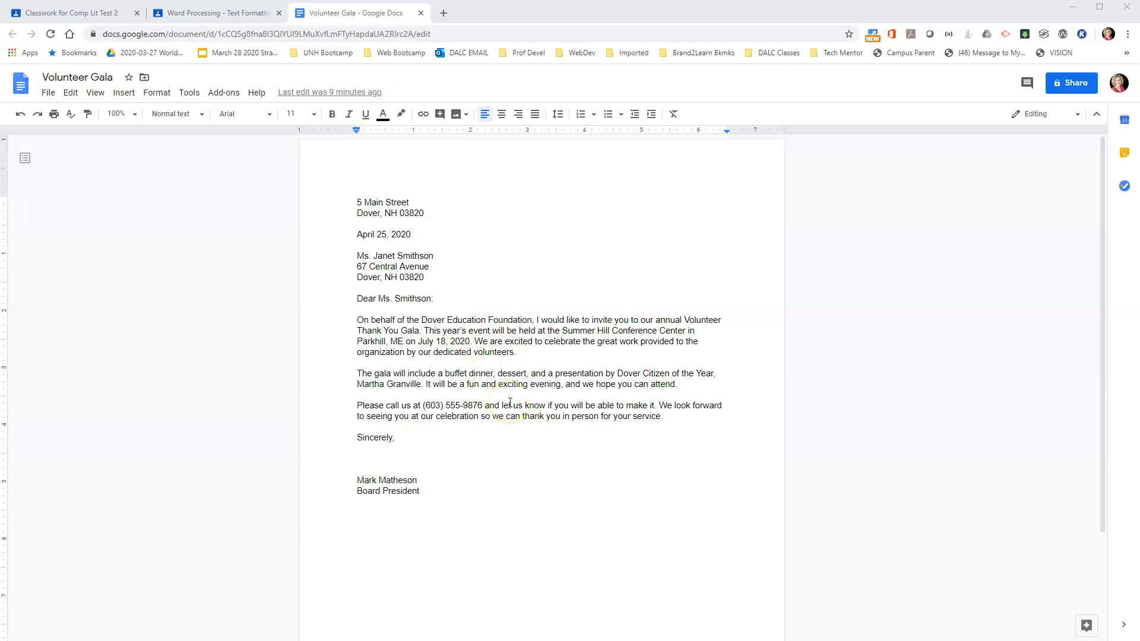
- Open the Computer Lab Sign document from the Text Formatting assignment and enter four lines: "No", "Food or Drink", "In the", "Computer Lab"
click(211, 13)
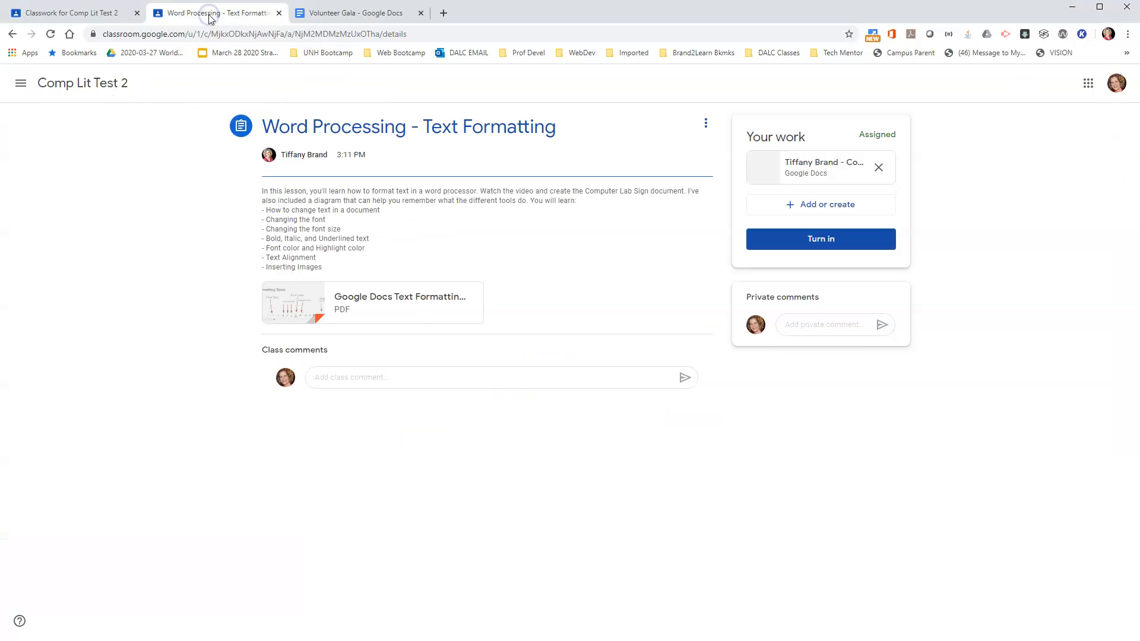
click(827, 167)
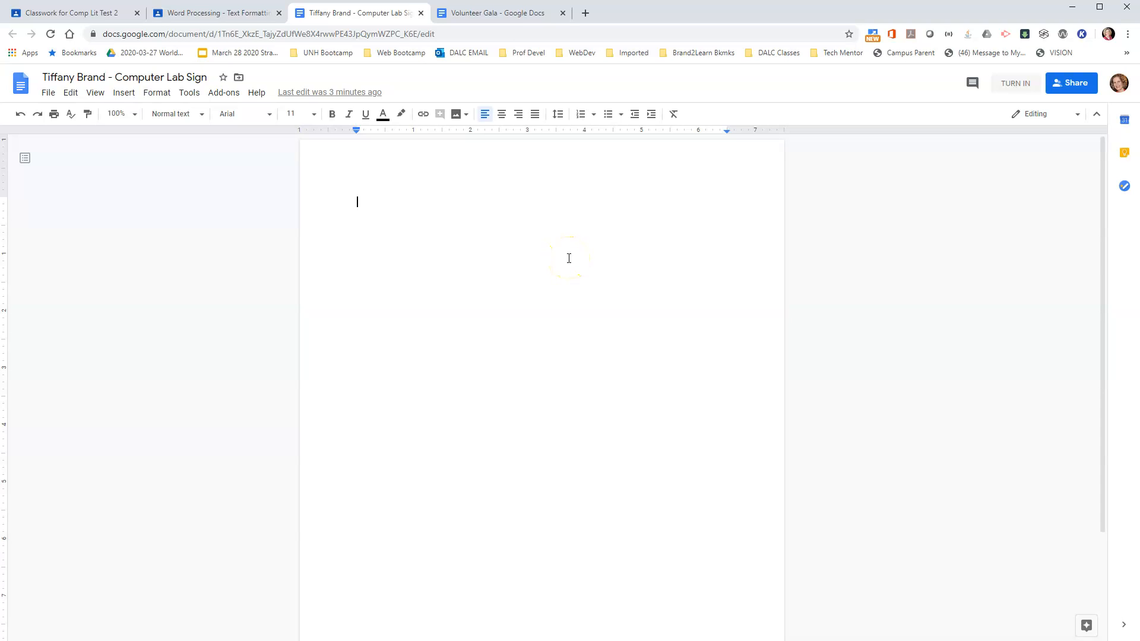
text(No)
key(Return)
text(Food or Drink)
key(Return)
text(in the)
key(Return)
text(Computer Lab)
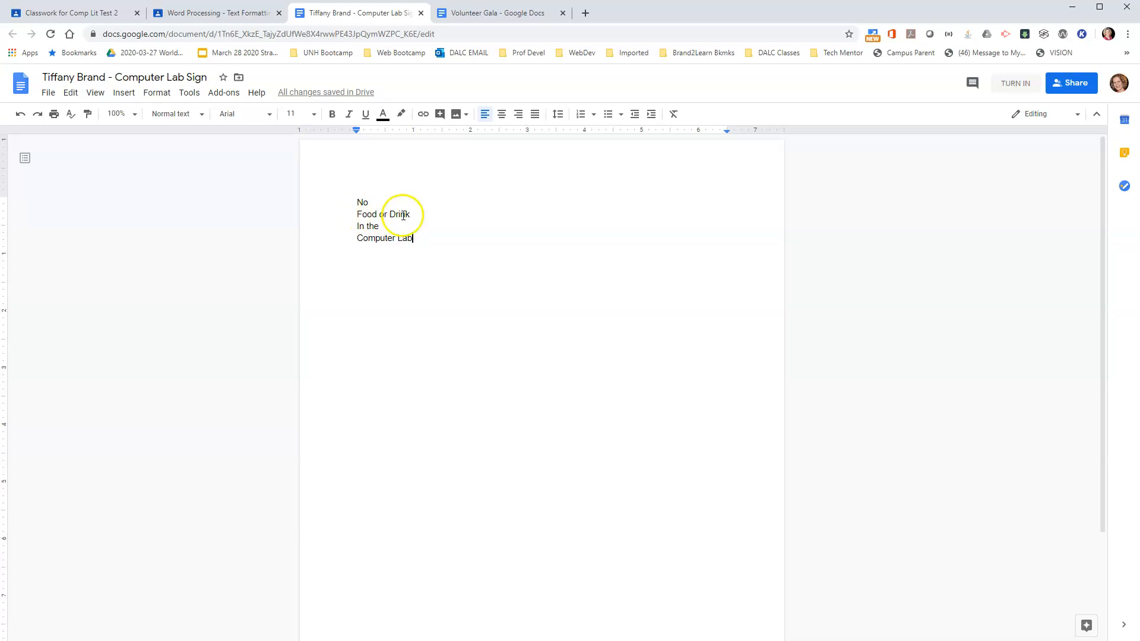
- Enlarge the "Food or Drink" line, trying font sizes 24 and 96 before setting it to 72
click(355, 214)
drag(355, 214, 410, 218)
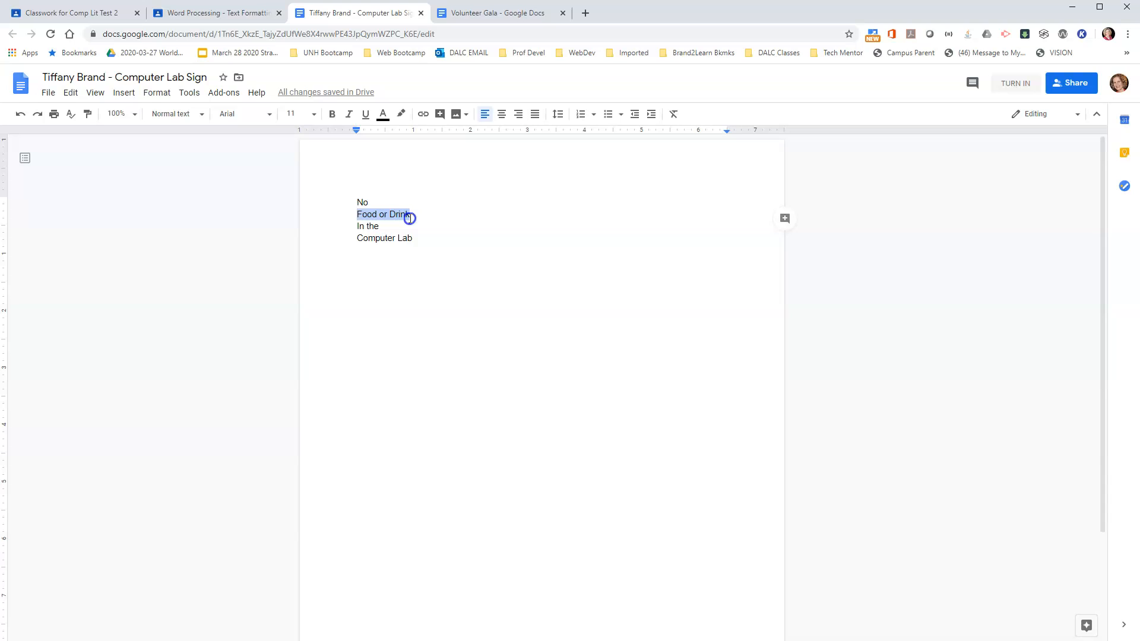
drag(410, 218, 409, 218)
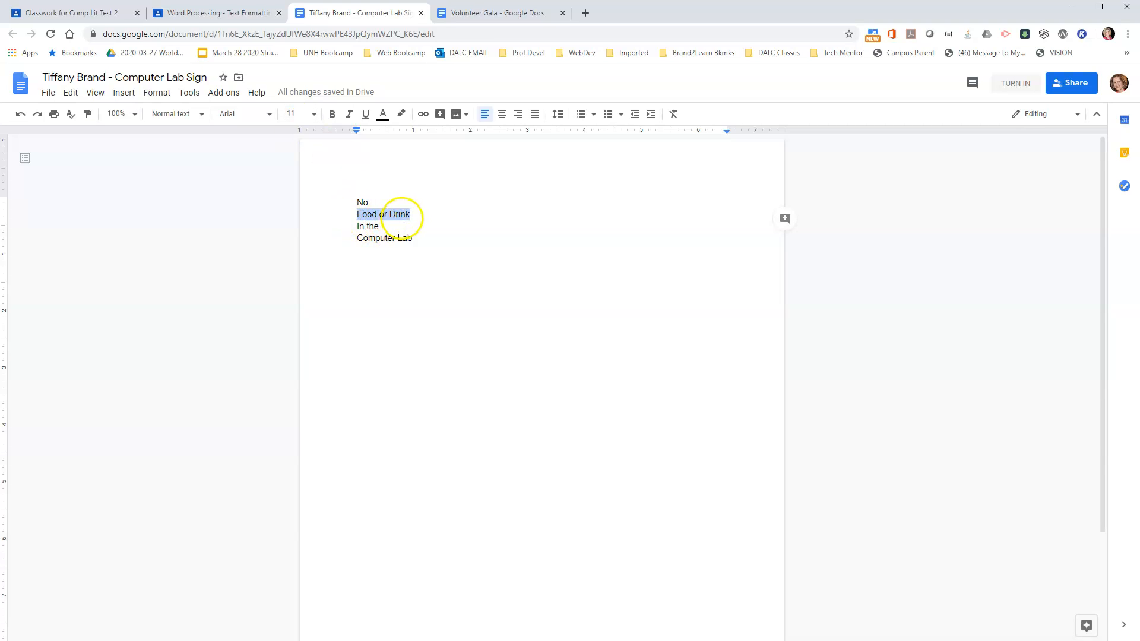
click(312, 117)
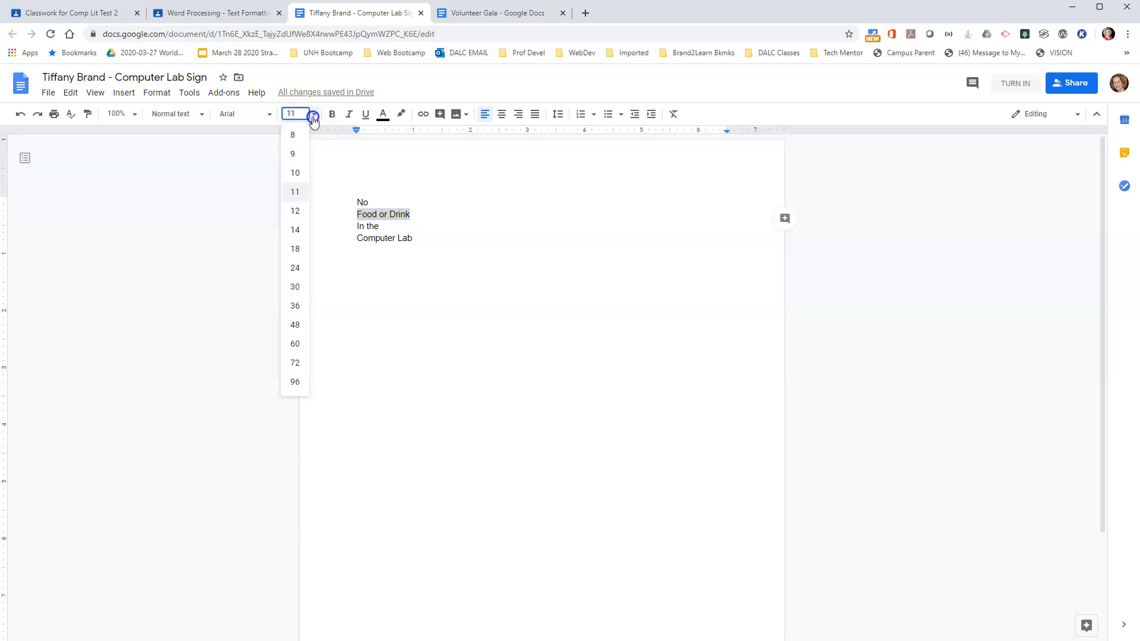
click(296, 268)
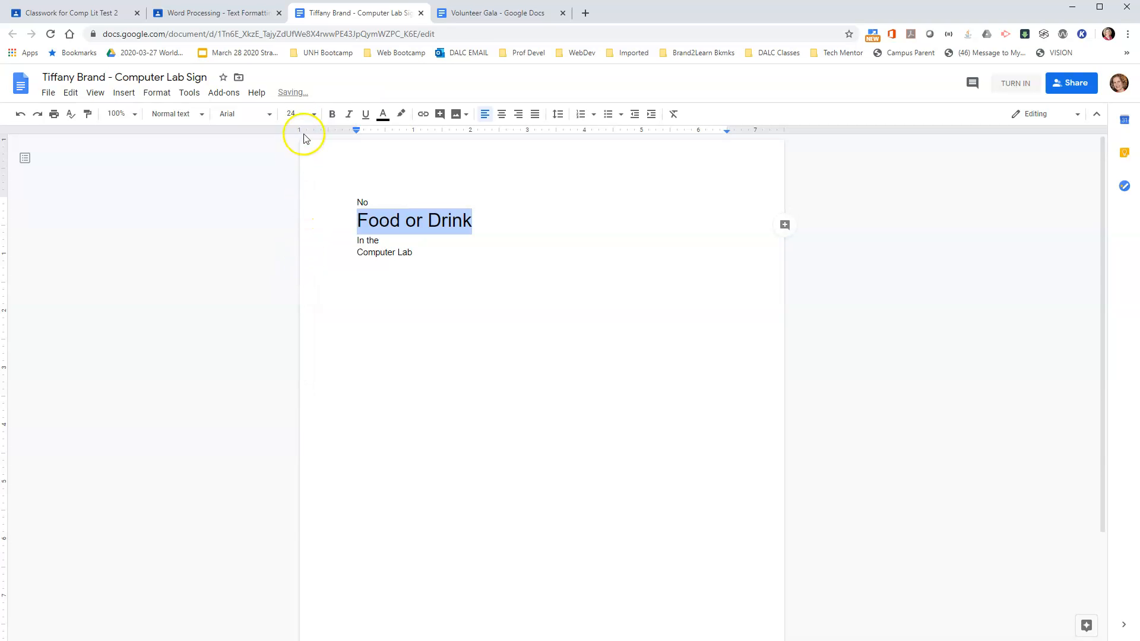
click(311, 116)
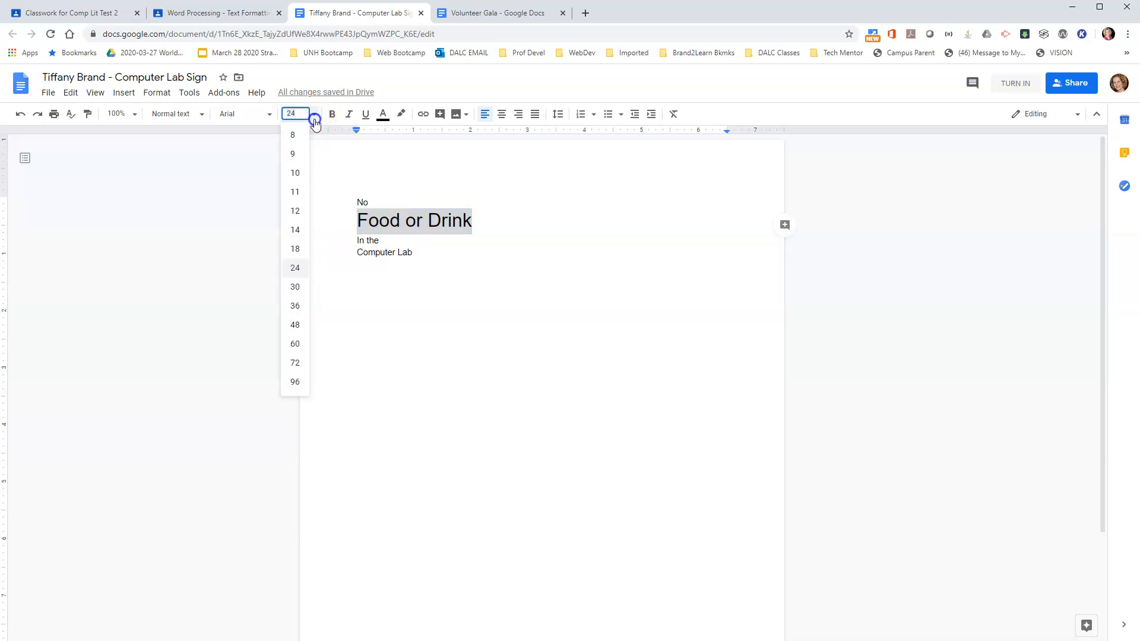
click(302, 380)
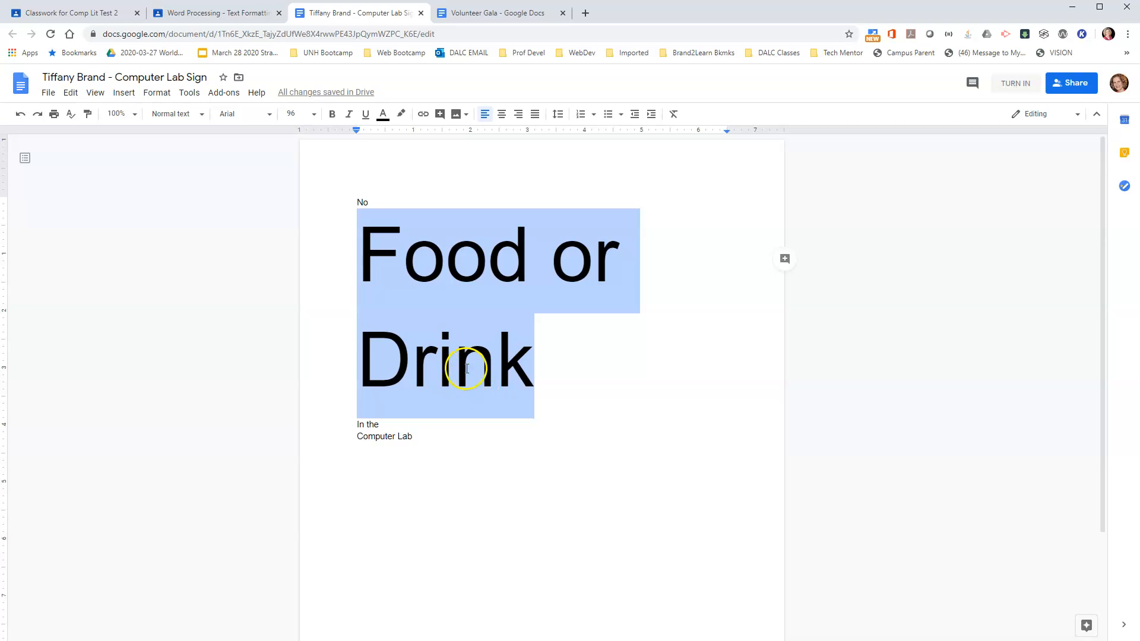
click(315, 117)
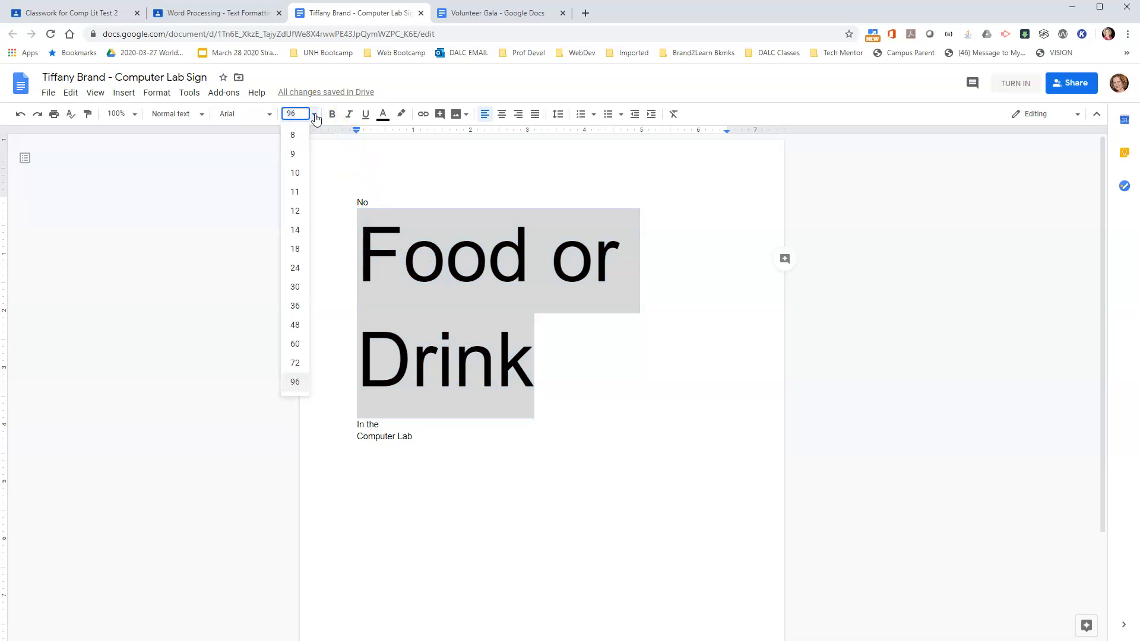
click(295, 362)
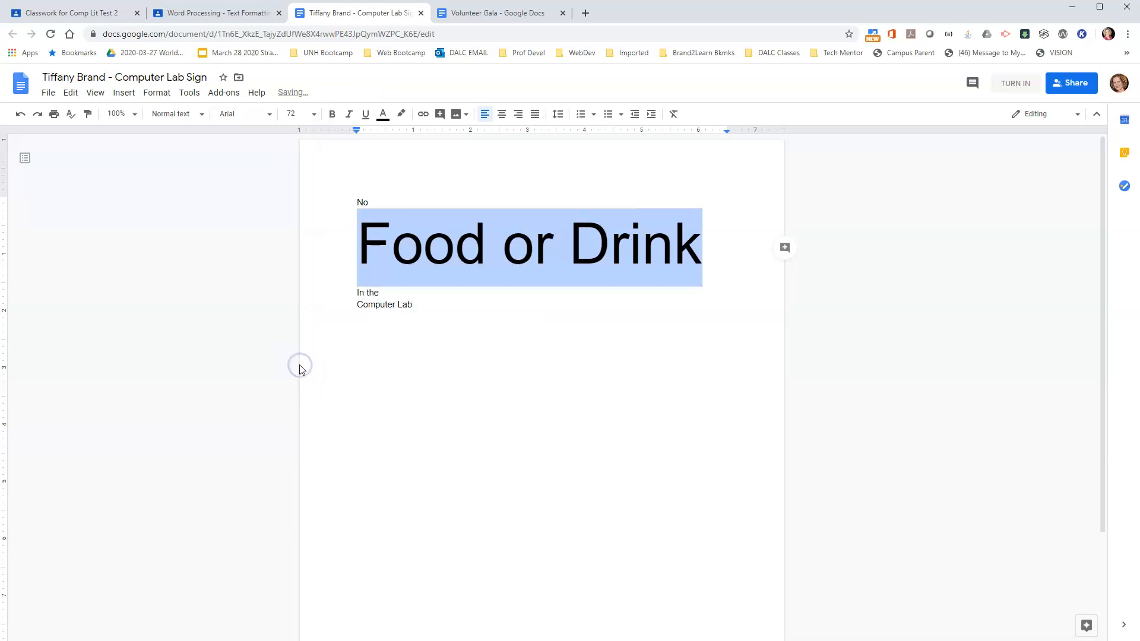
click(296, 362)
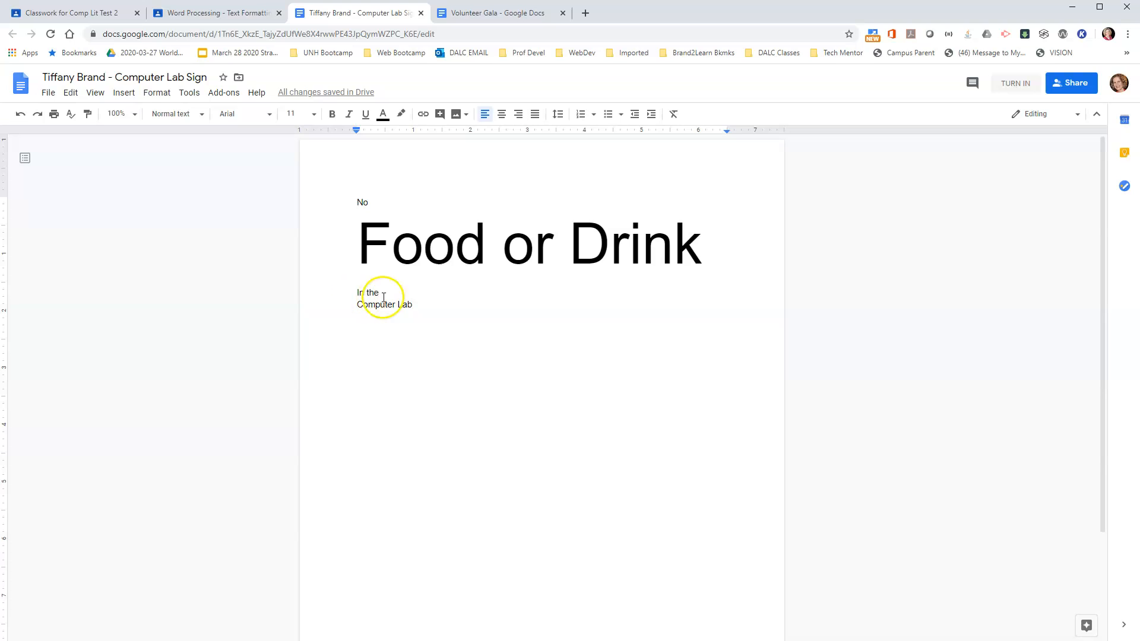
- Set the font size of the "In the" and "Computer Lab" lines to 60
click(355, 292)
drag(355, 292, 422, 307)
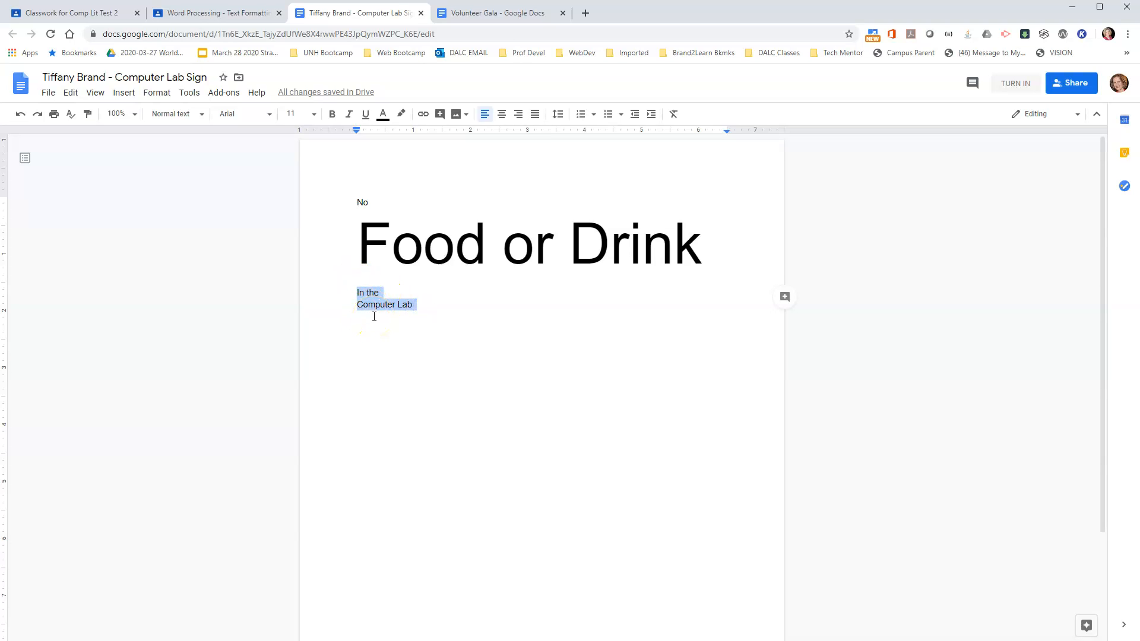
click(316, 115)
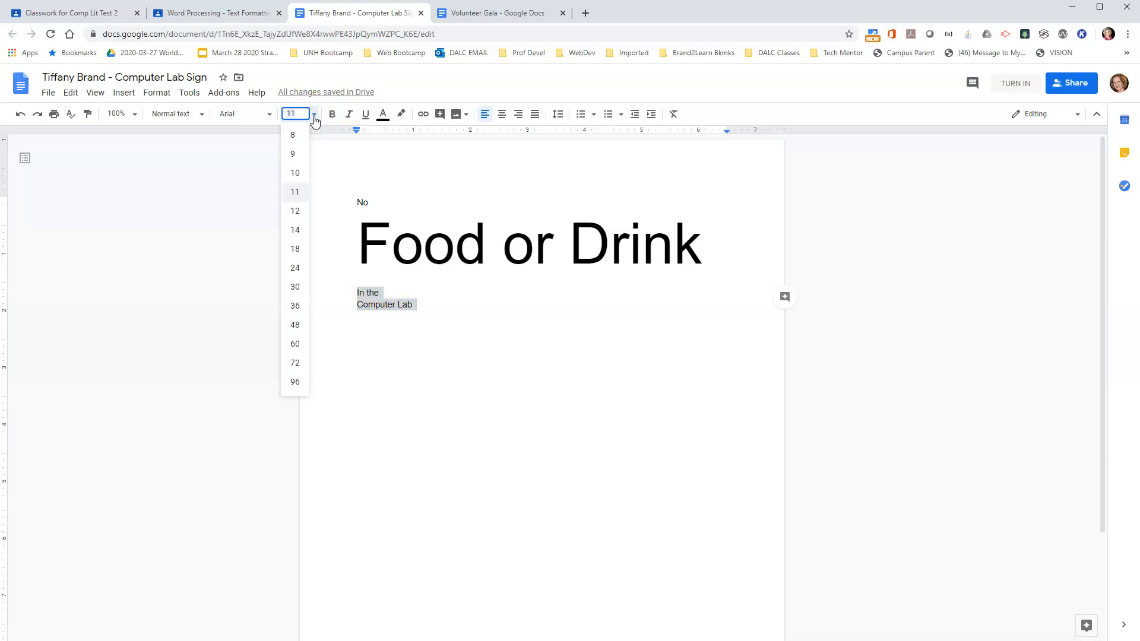
click(295, 345)
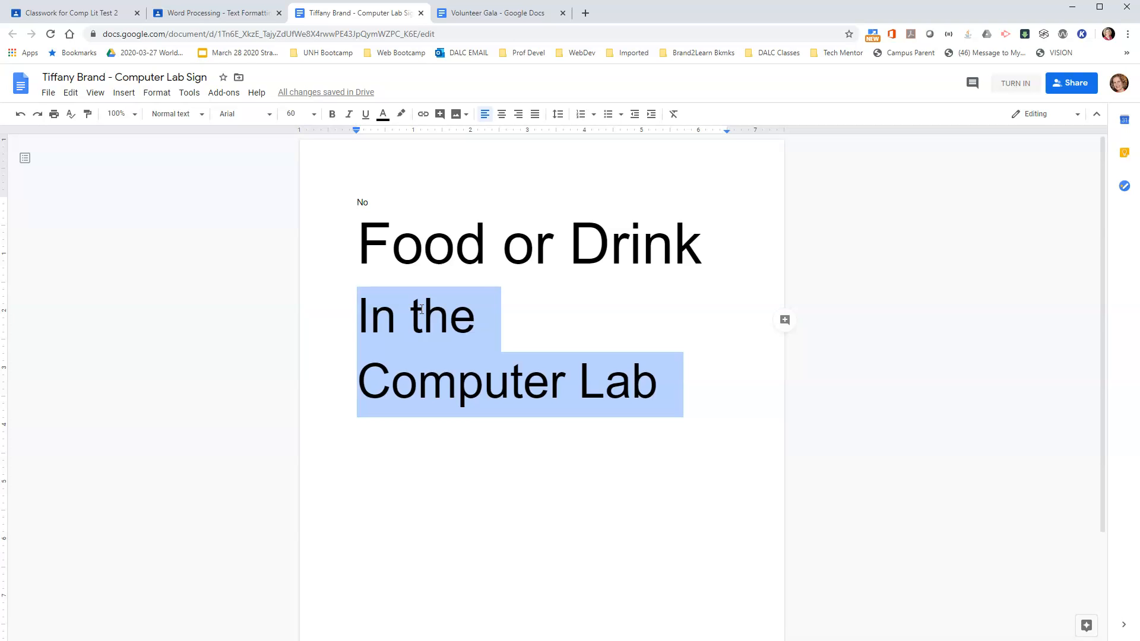
- Overwrite the selected "In the" and "Computer Lab" lines with "kj" and undo the replacement
text(kj)
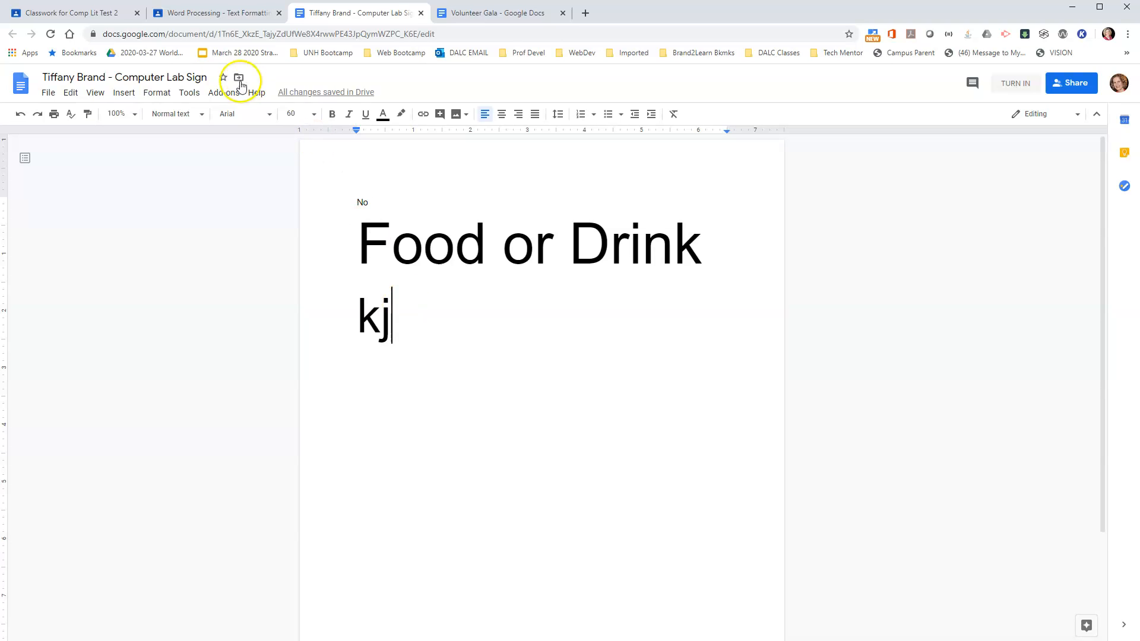
click(20, 116)
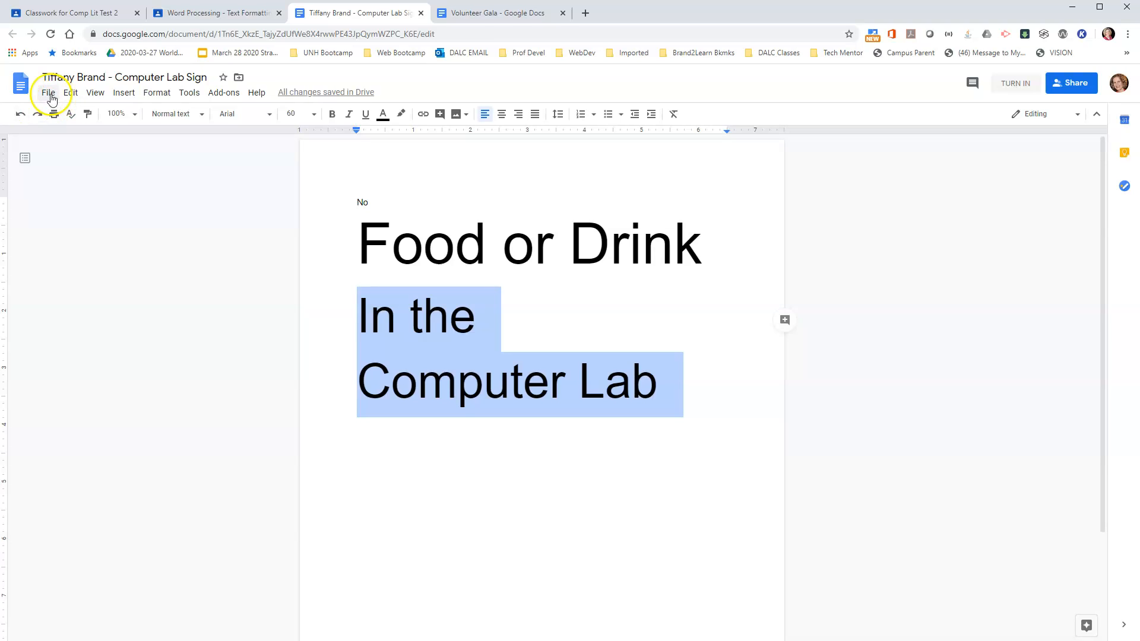
click(630, 313)
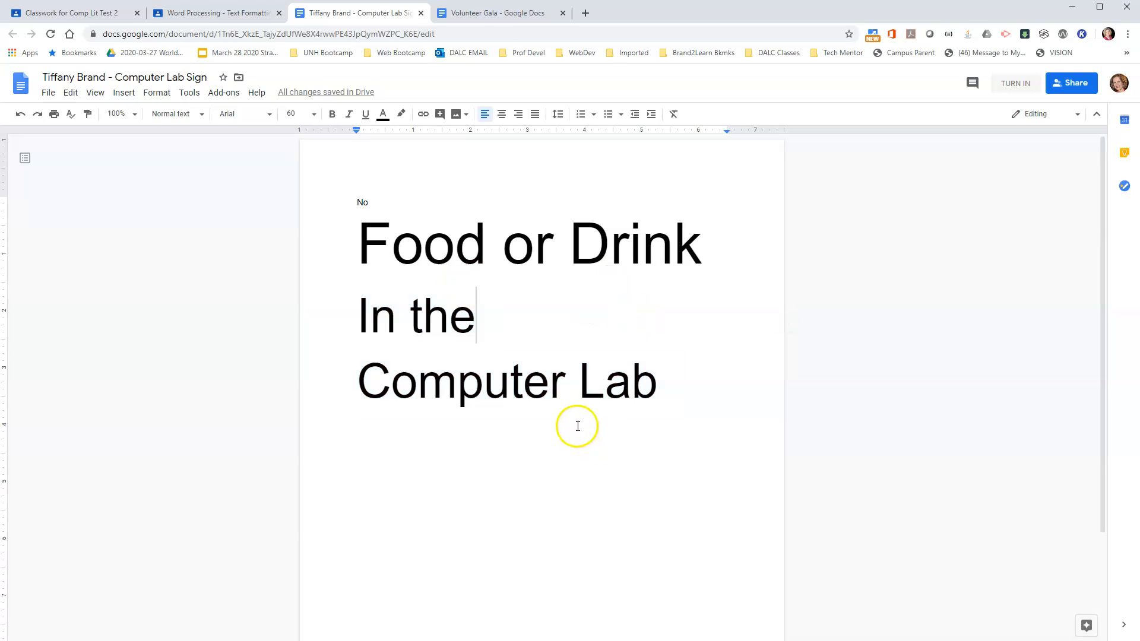
- Enlarge the word "No", trying font size 96 before setting a custom size of 124
double_click(363, 204)
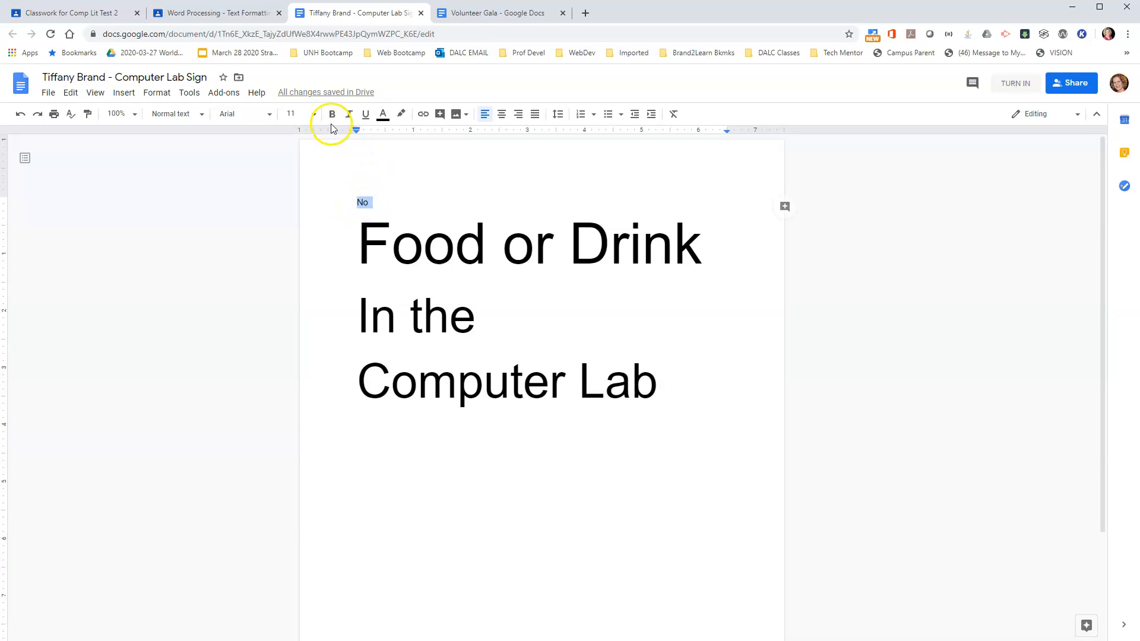
click(313, 114)
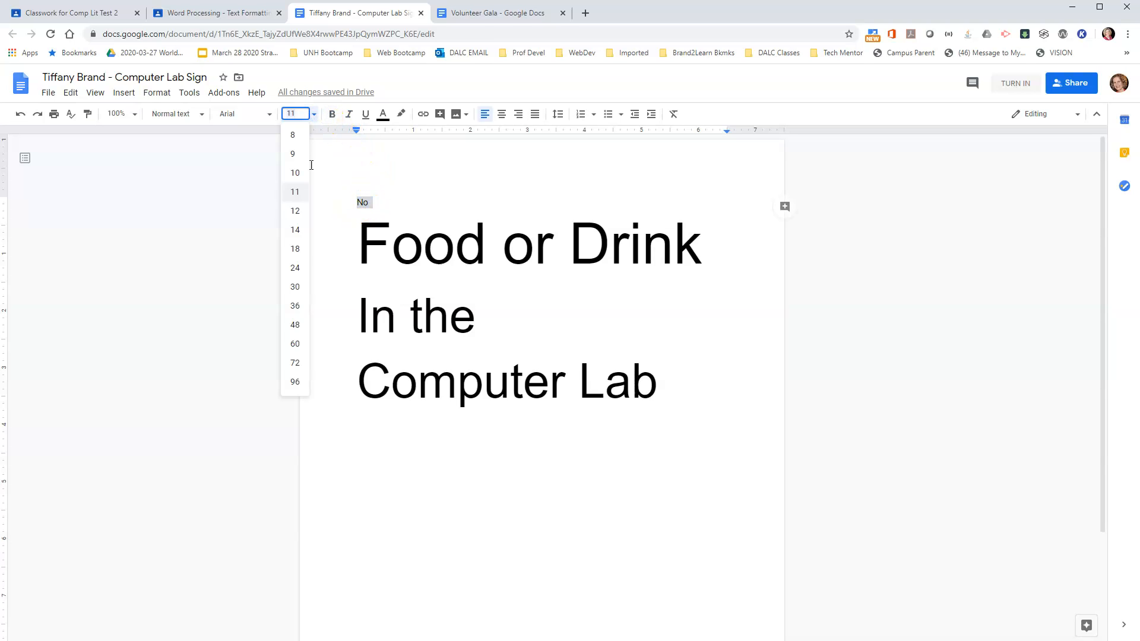
click(295, 381)
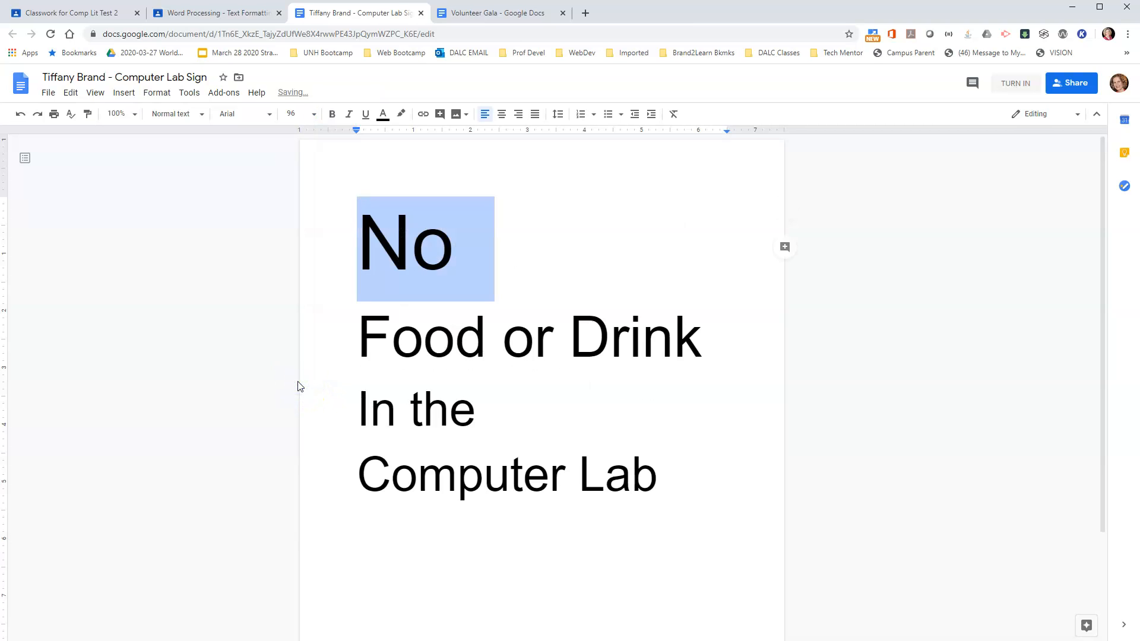
click(294, 113)
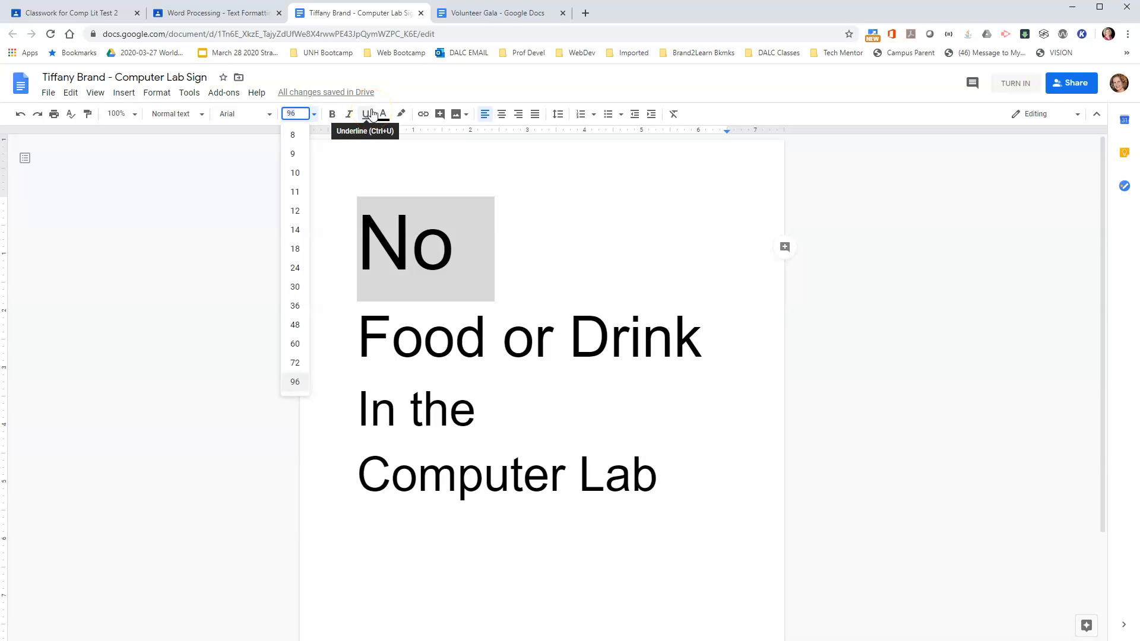
text(124)
key(Return)
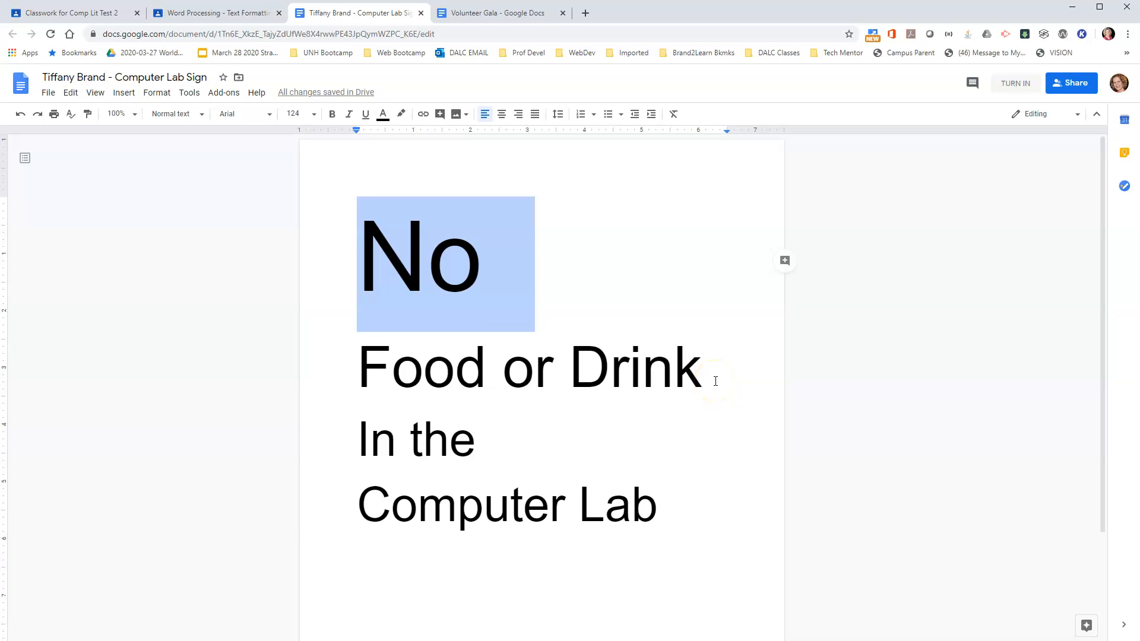
click(604, 295)
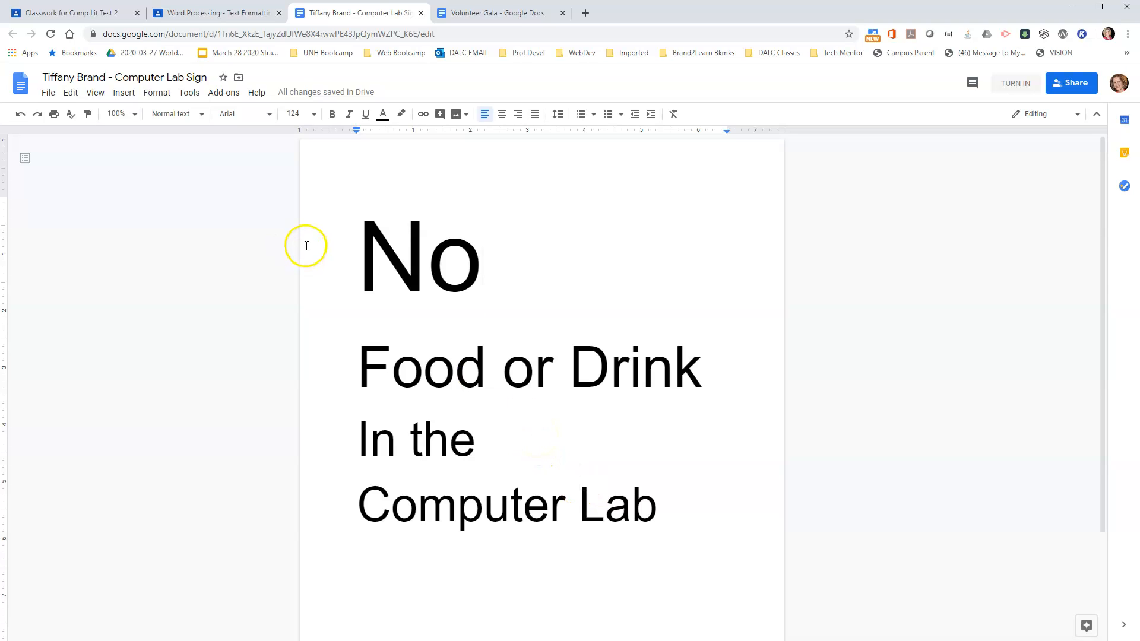
- Change the font of all four lines of the sign to Impact
click(358, 265)
drag(358, 266, 683, 528)
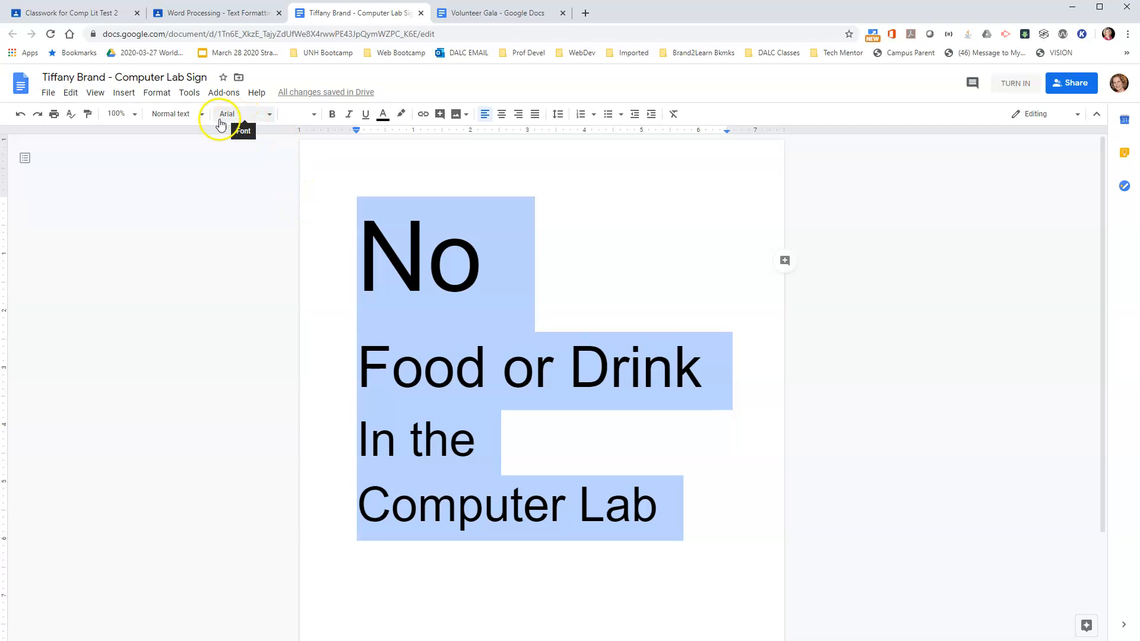
click(269, 116)
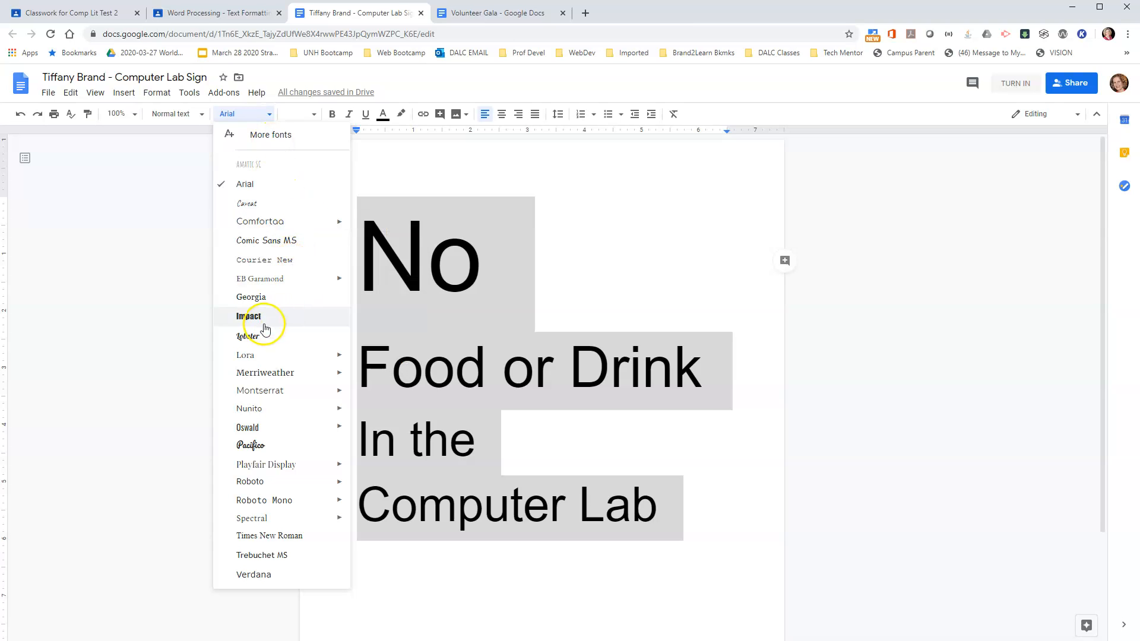
mouse_move(260, 441)
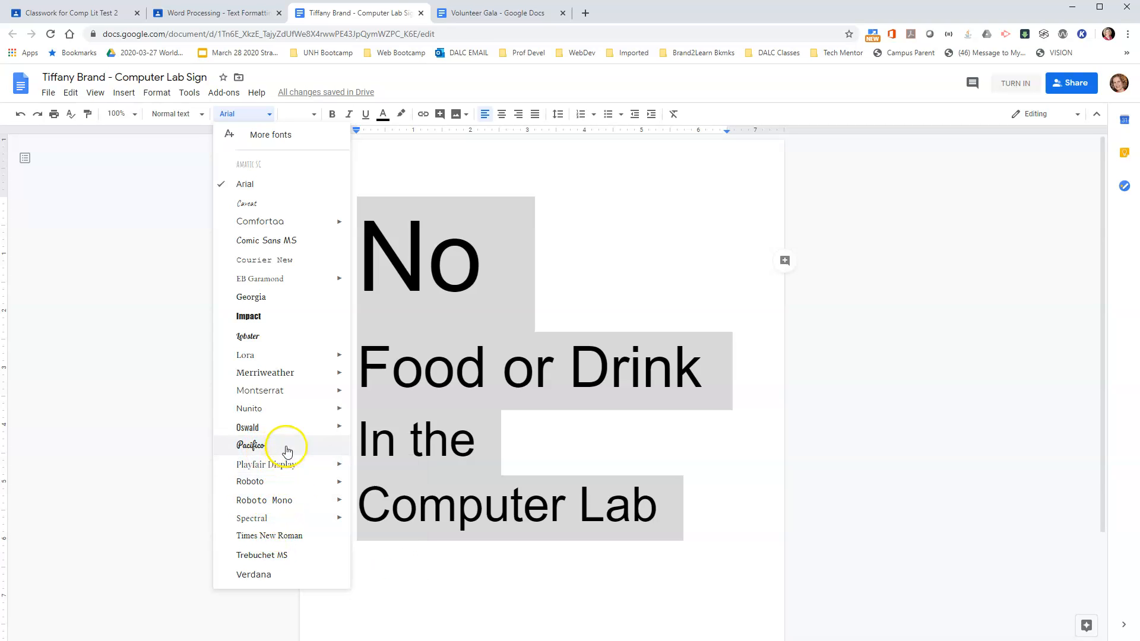
click(259, 320)
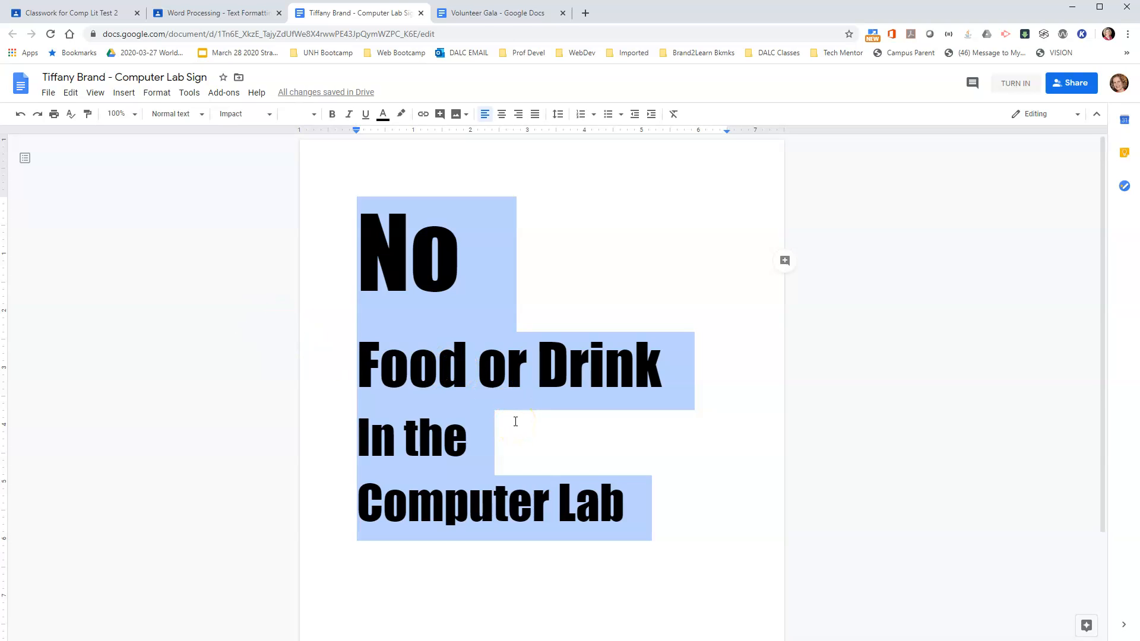
click(687, 452)
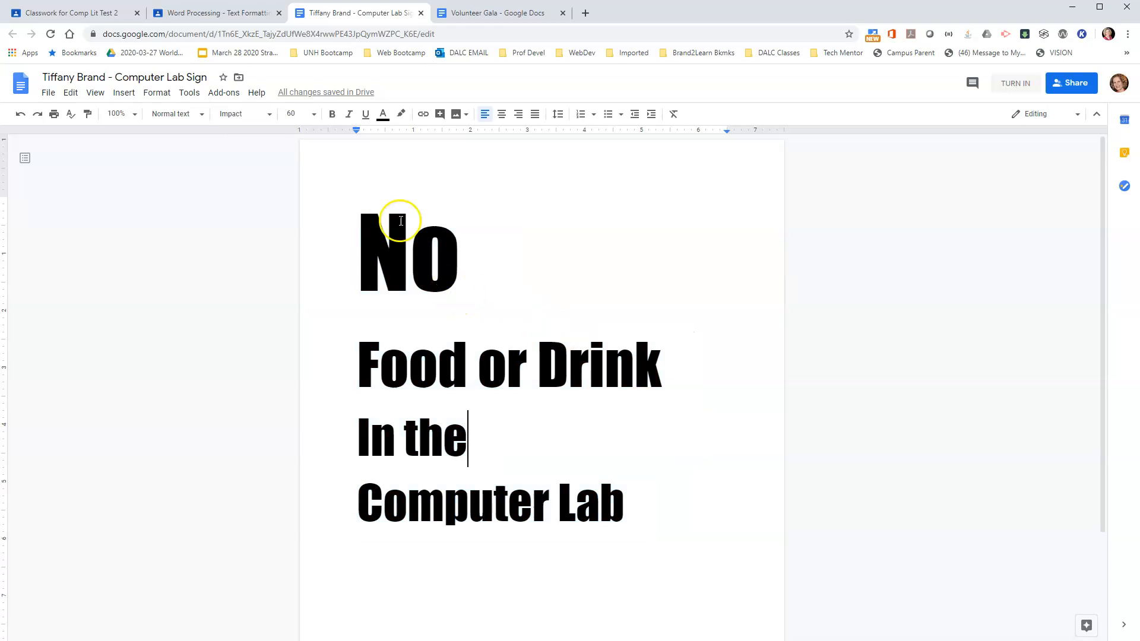
- Try the Pacifico font on all four lines of the sign before changing them to Lobster
drag(357, 240, 646, 527)
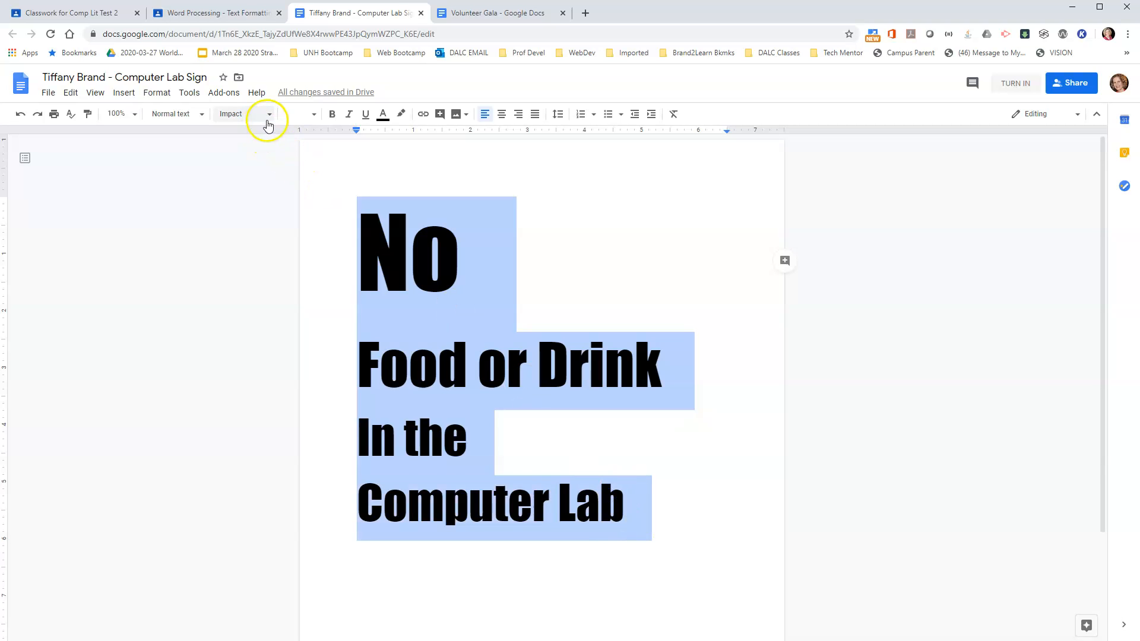
click(266, 114)
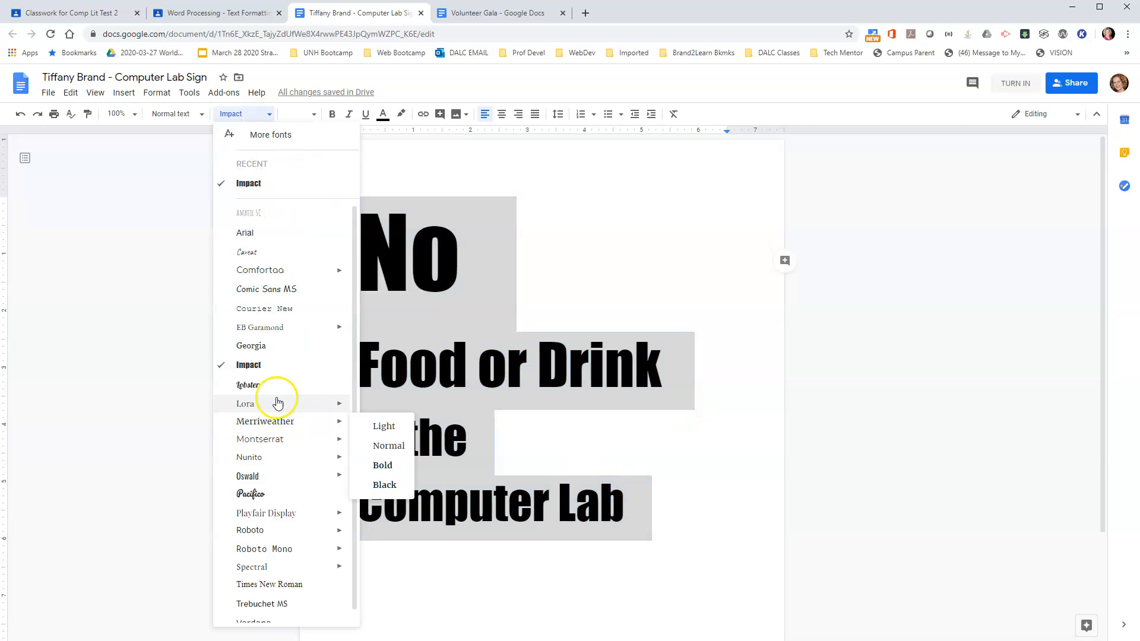
click(265, 494)
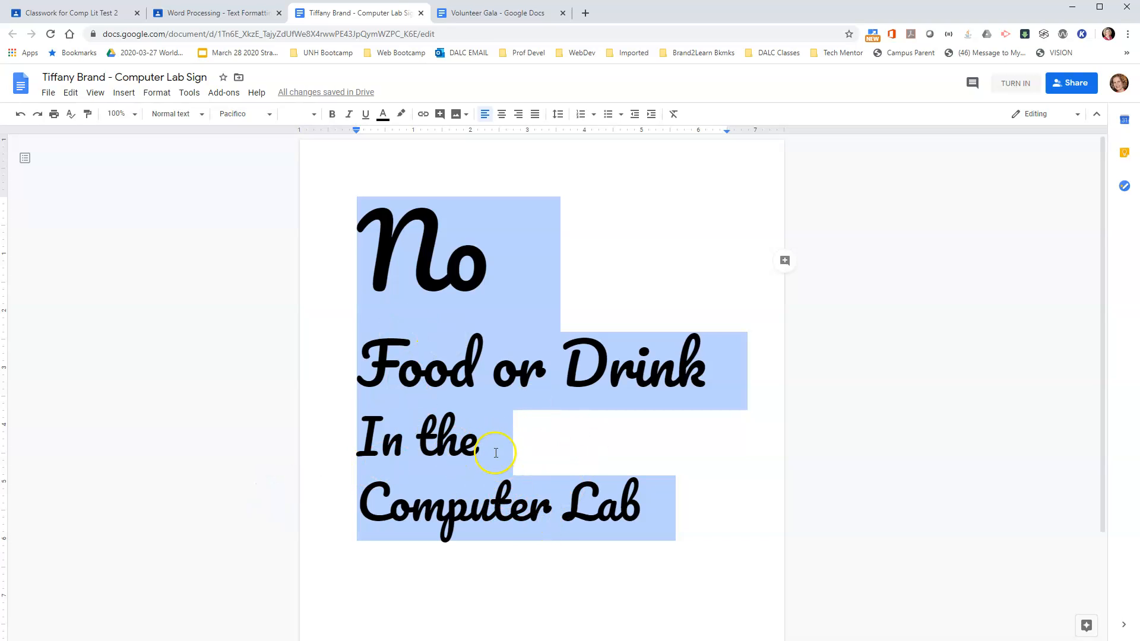
click(267, 113)
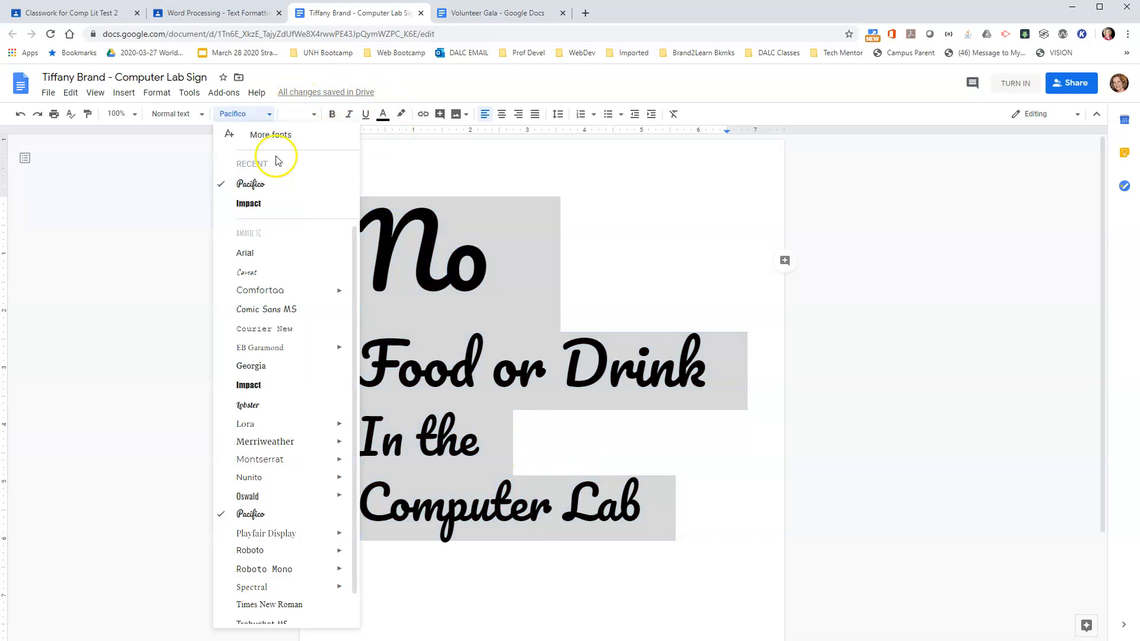
mouse_move(292, 297)
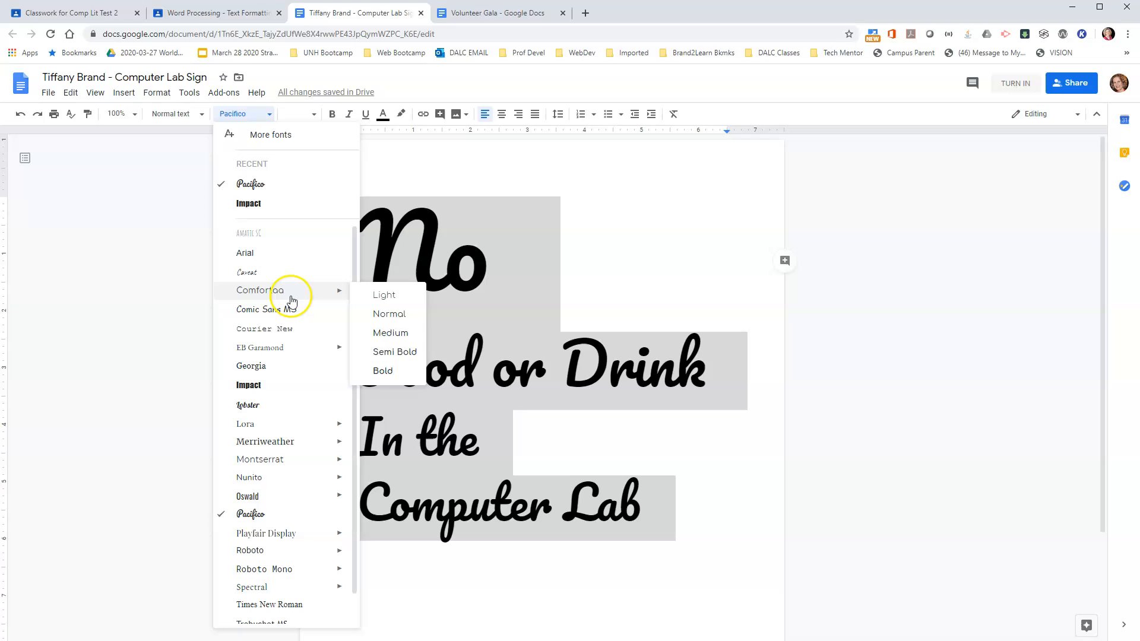
click(262, 414)
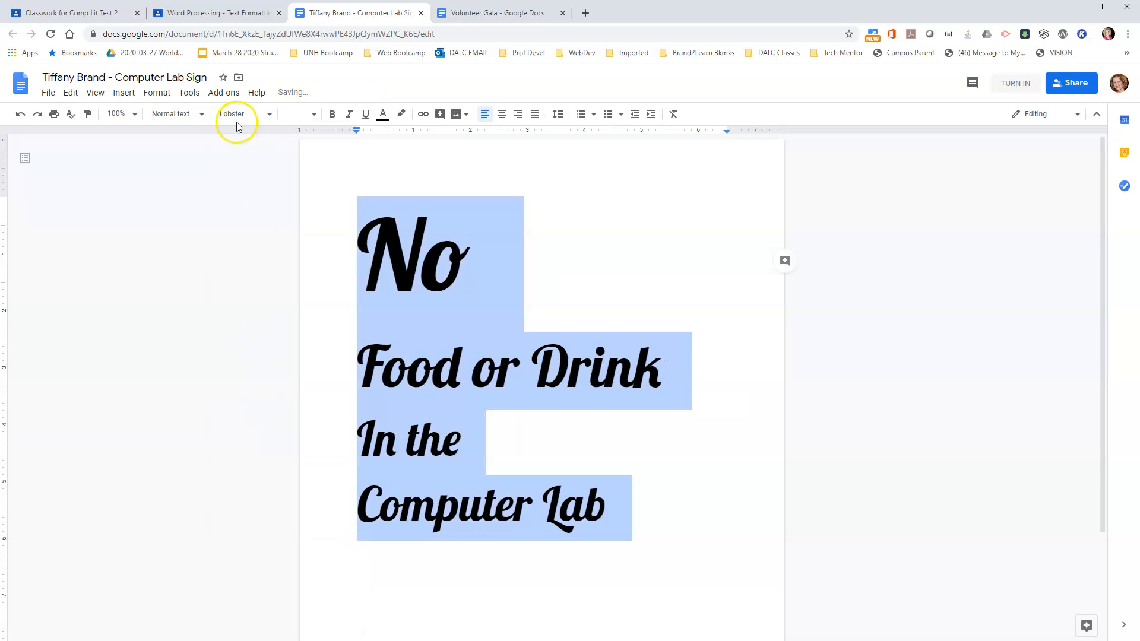
- Try the Georgia font on all four lines of the sign before setting them to Impact
click(267, 115)
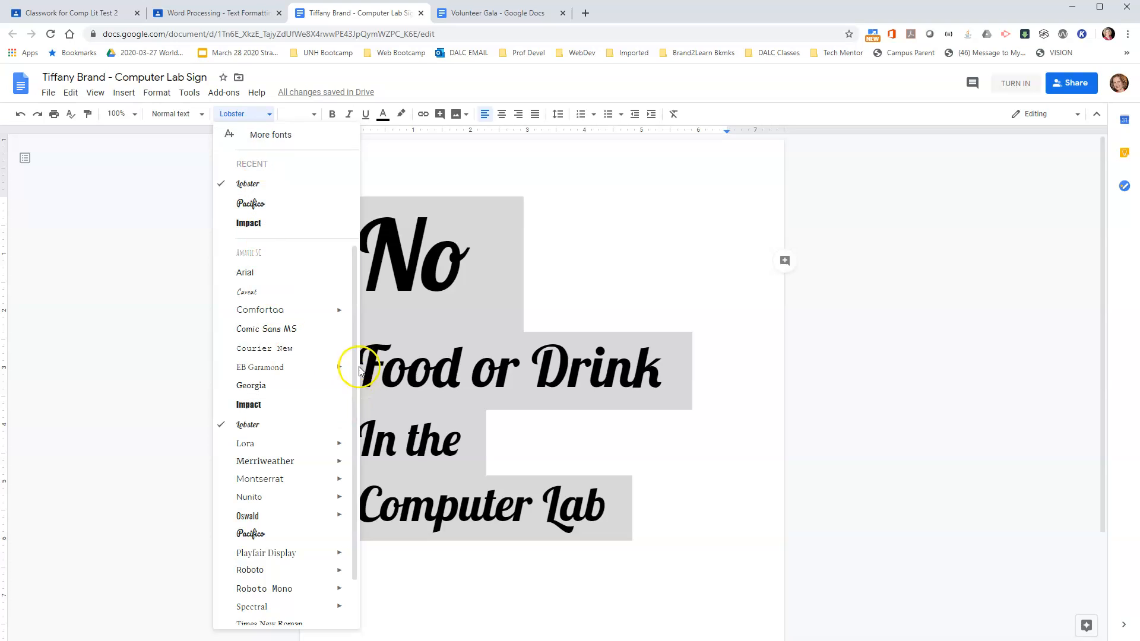
click(279, 389)
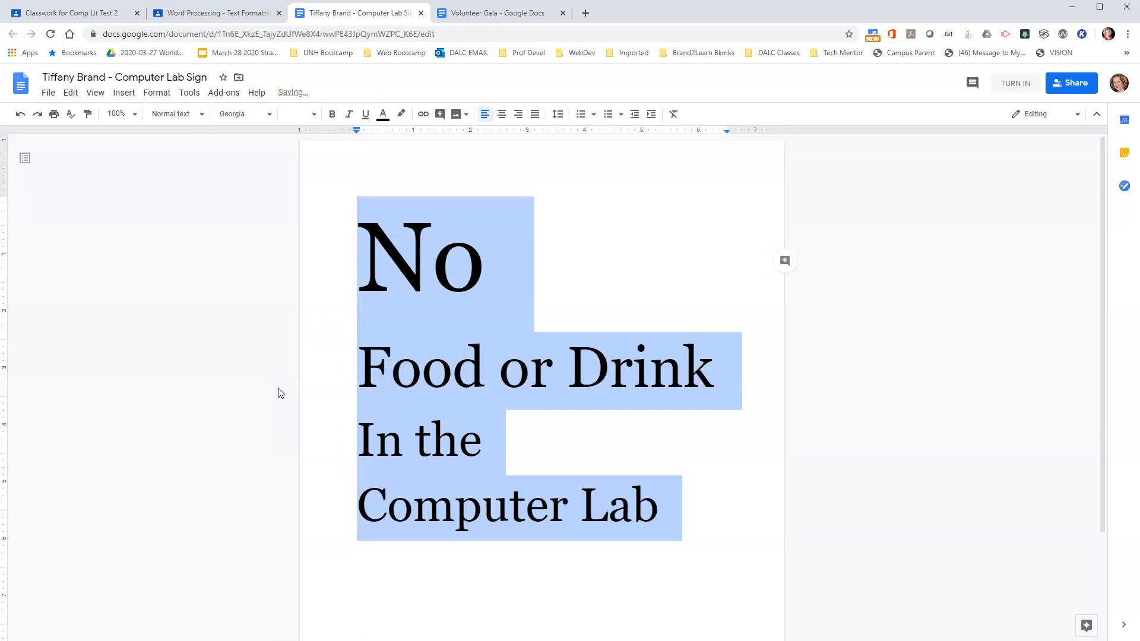
click(269, 116)
click(265, 243)
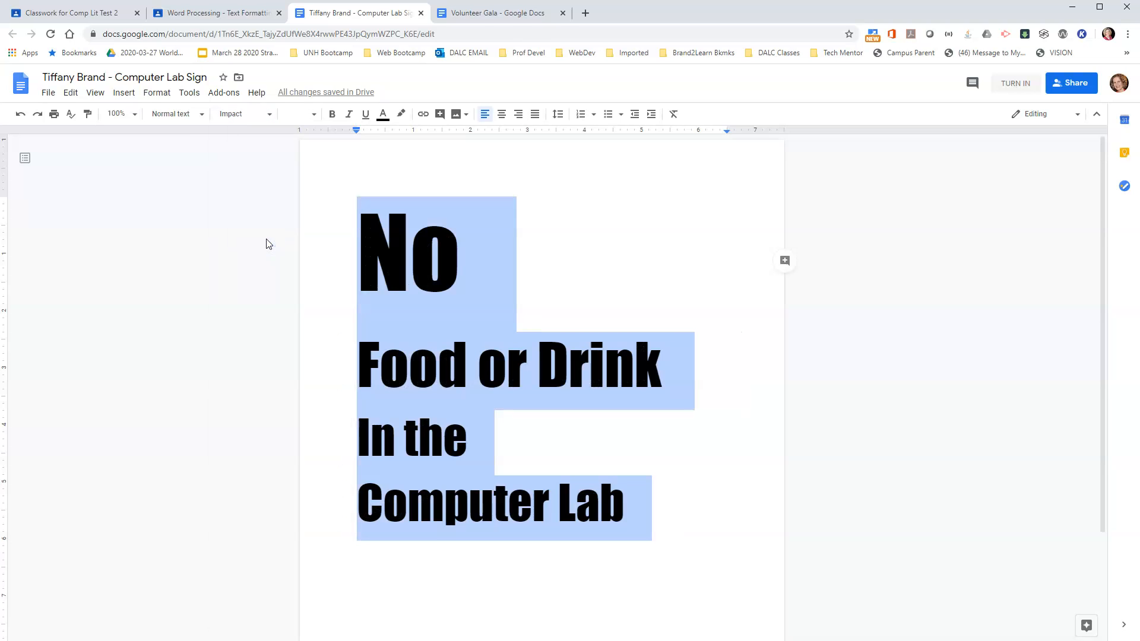
click(641, 236)
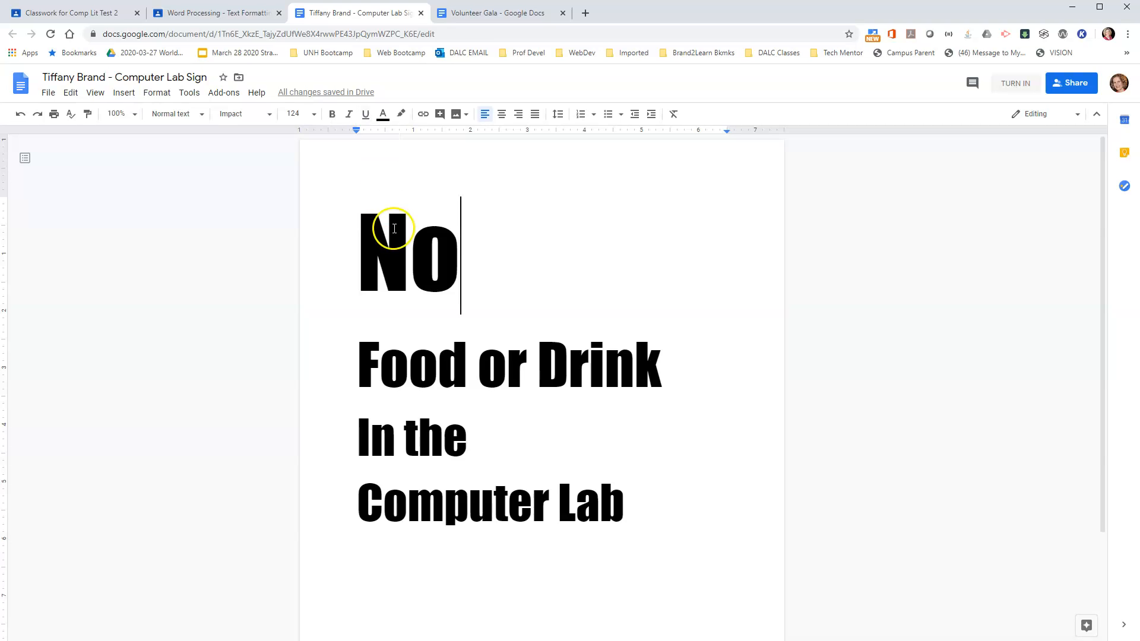
- Try bold, italic and underline one at a time on all four lines, removing each style again
drag(357, 229, 672, 515)
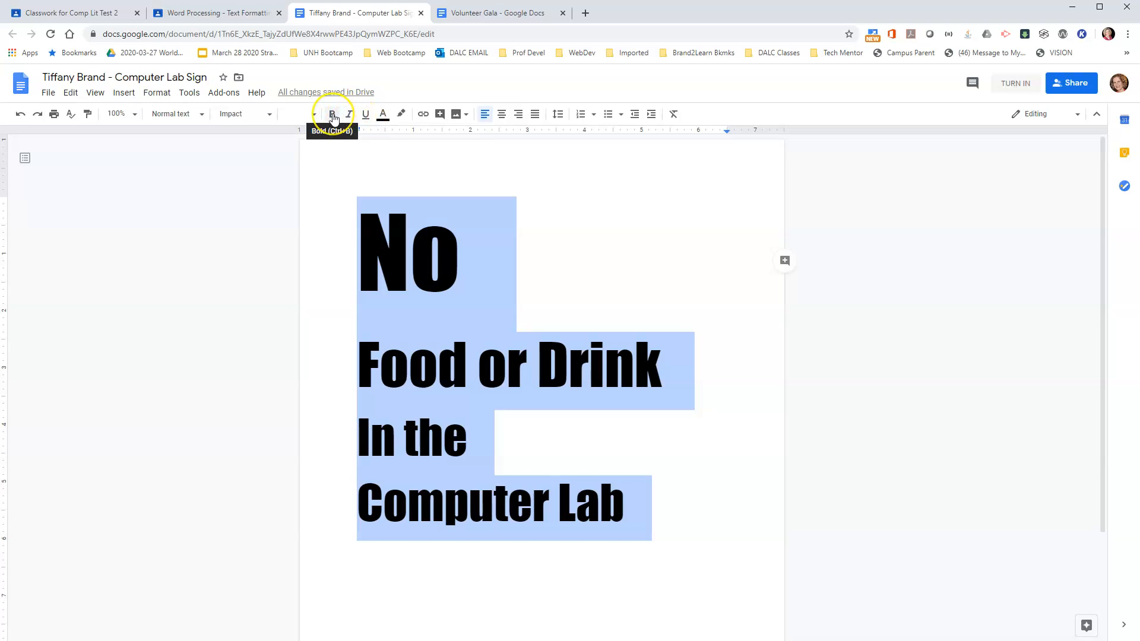
click(332, 115)
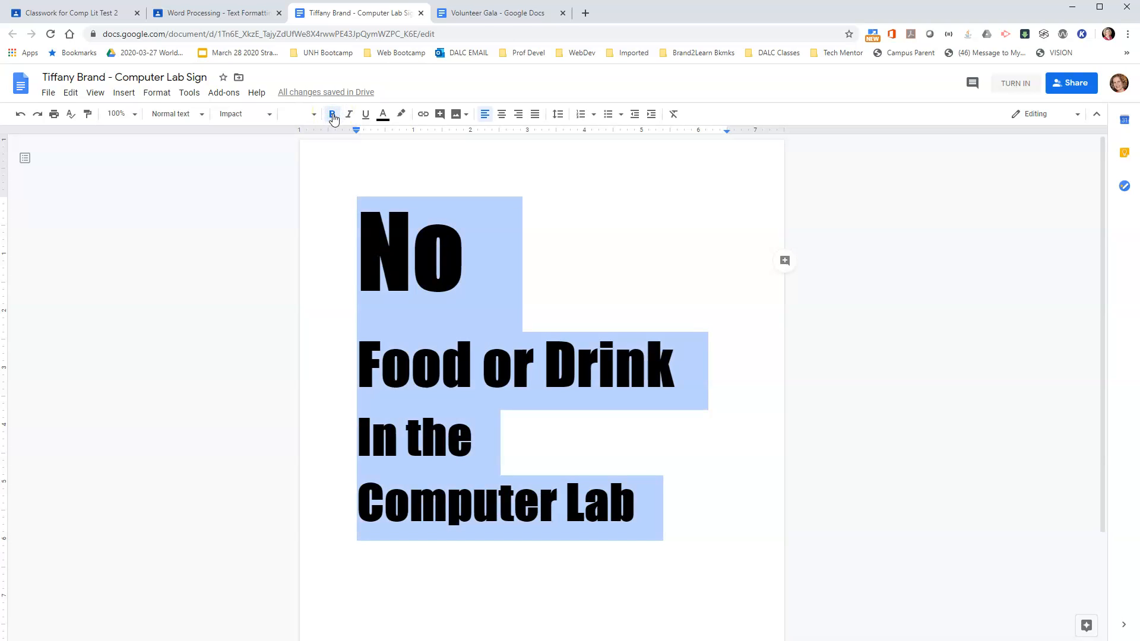
click(333, 114)
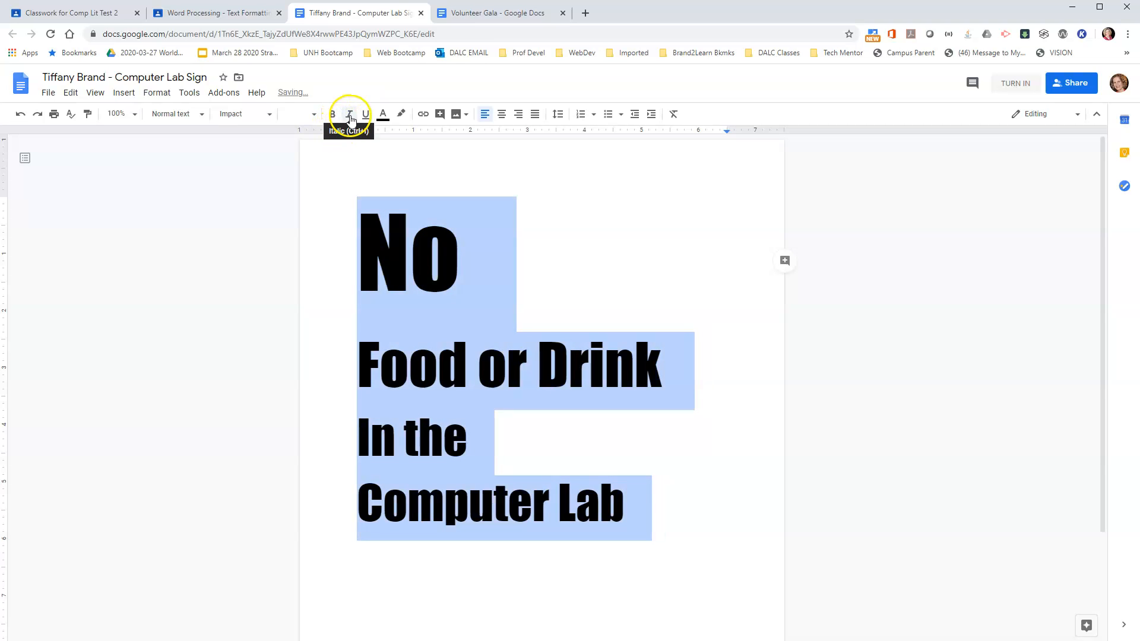
click(350, 115)
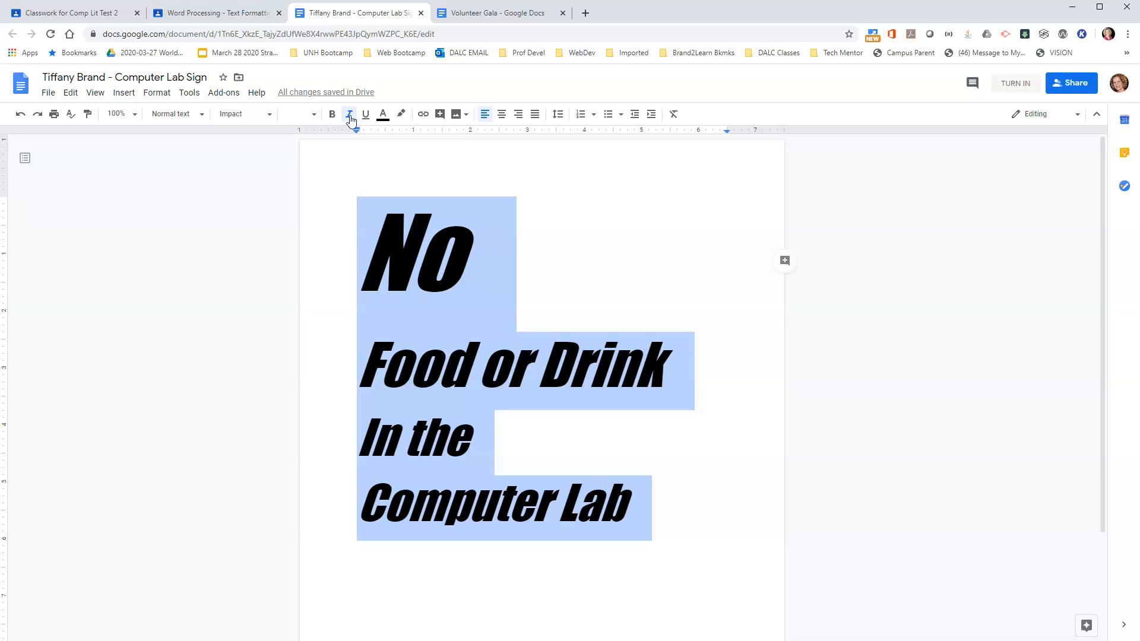
click(349, 114)
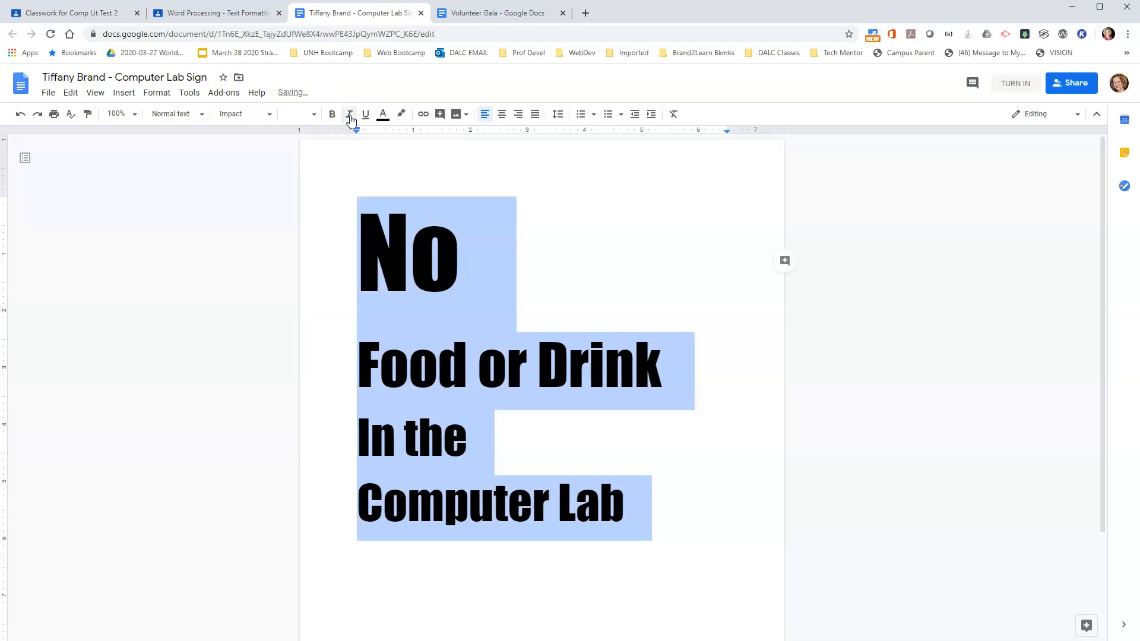
click(365, 116)
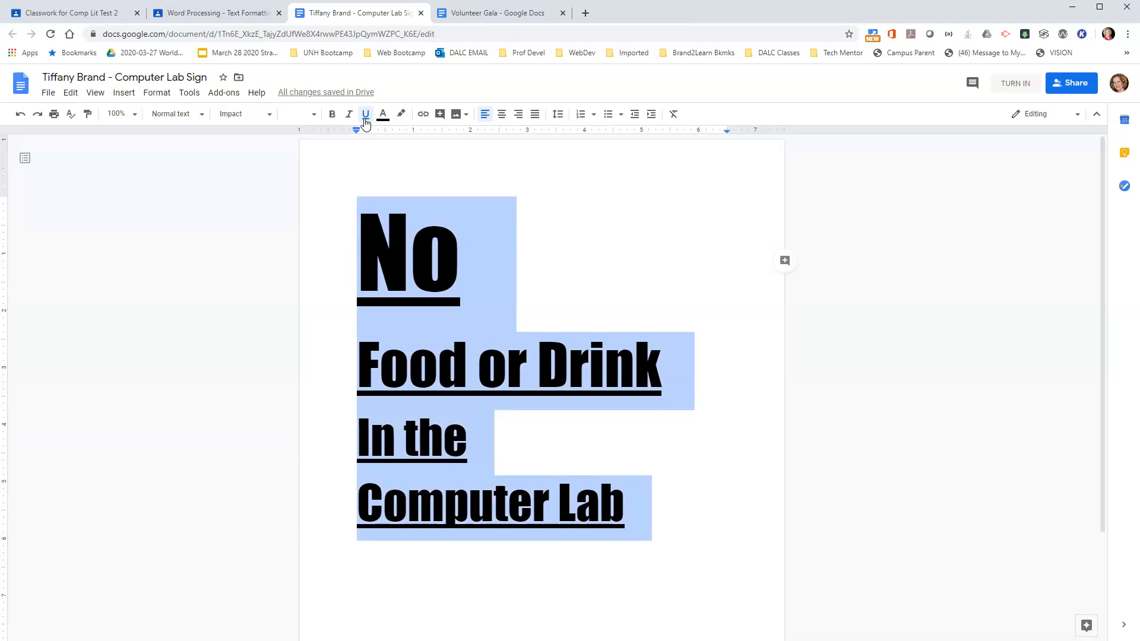
click(366, 117)
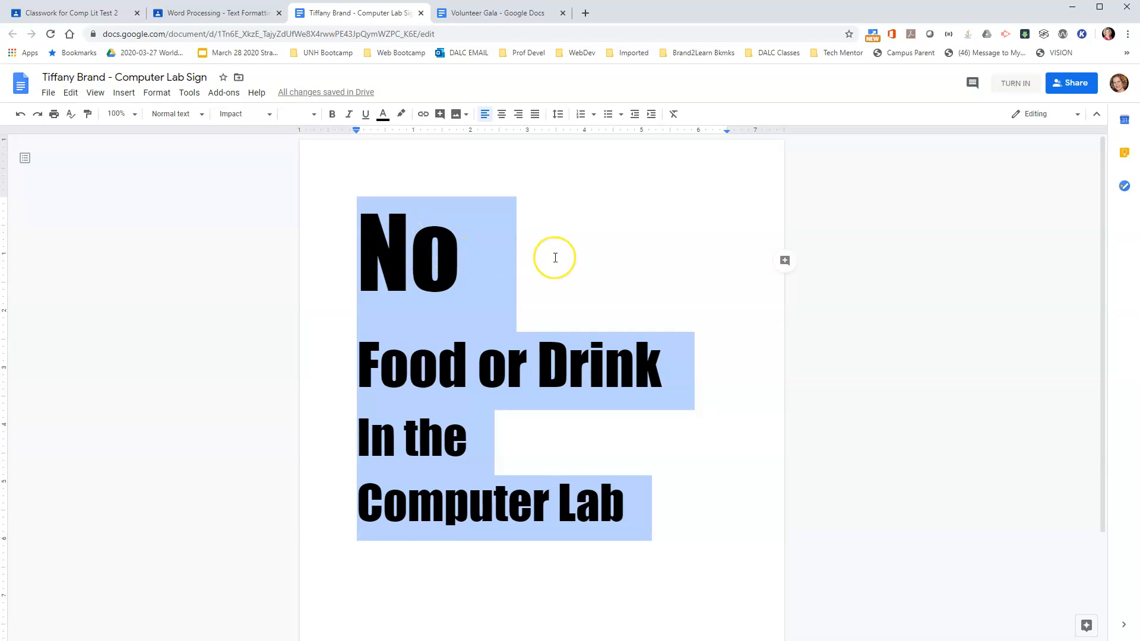
click(556, 258)
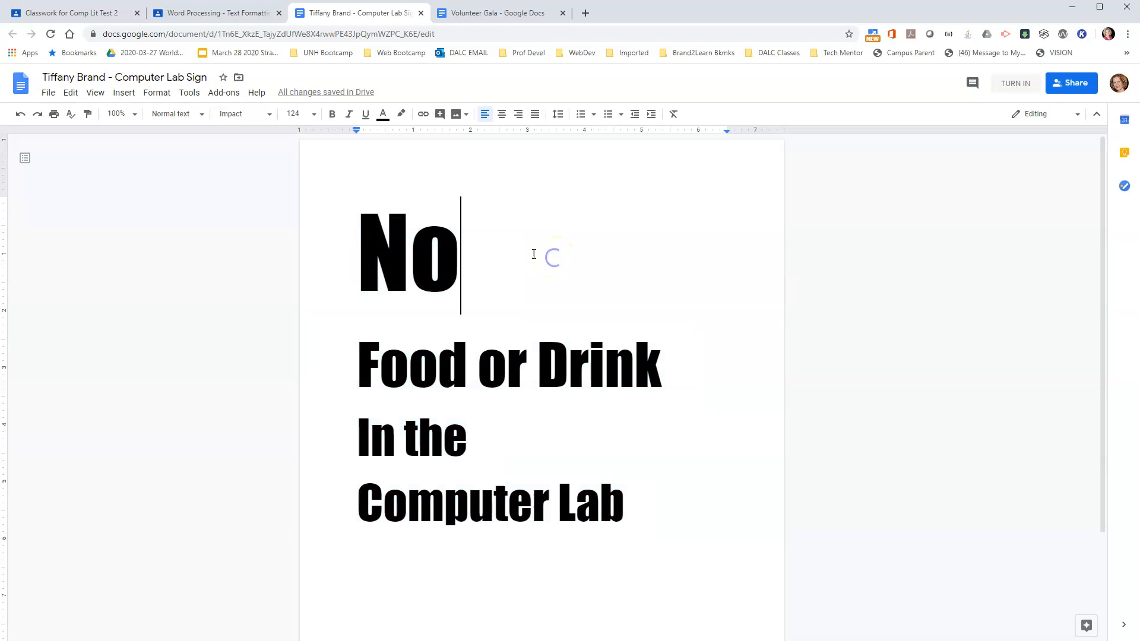
- Underline only the word "No" in the first line of the sign
drag(353, 258, 443, 262)
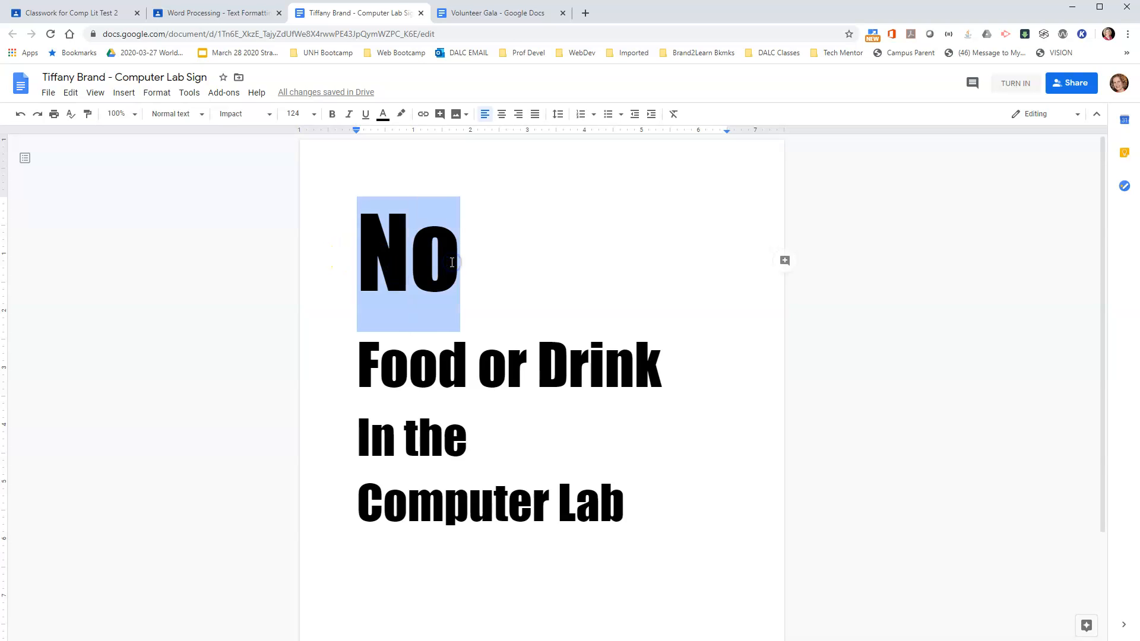
click(366, 114)
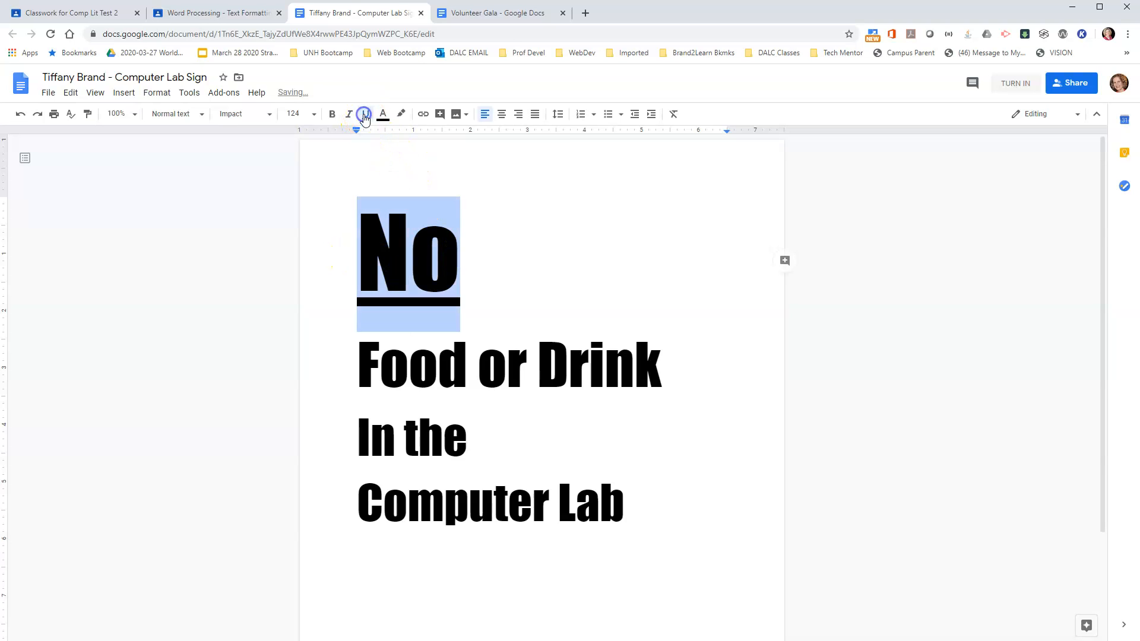
click(672, 291)
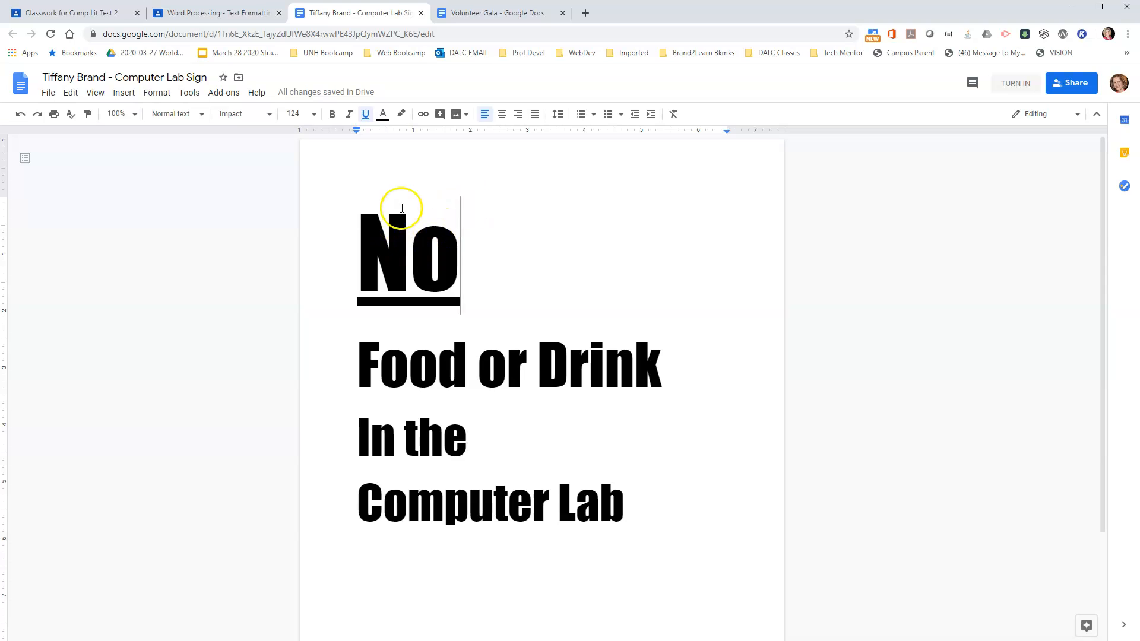
- Try purple and dark green as the text color of "No" before setting it to red
click(364, 251)
drag(364, 252, 453, 268)
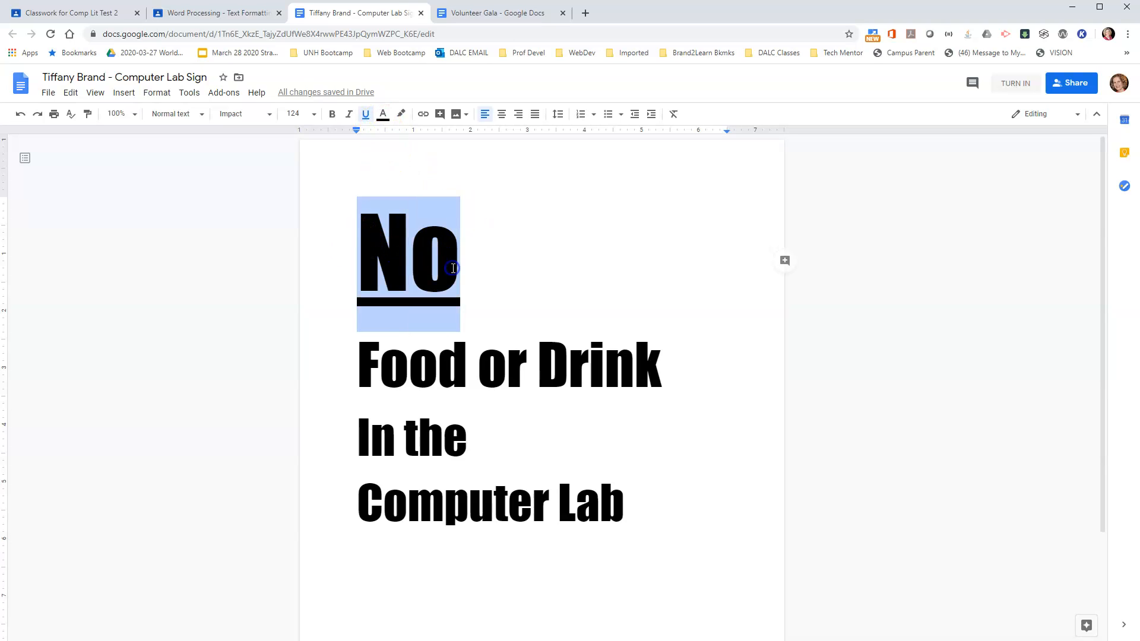
click(384, 115)
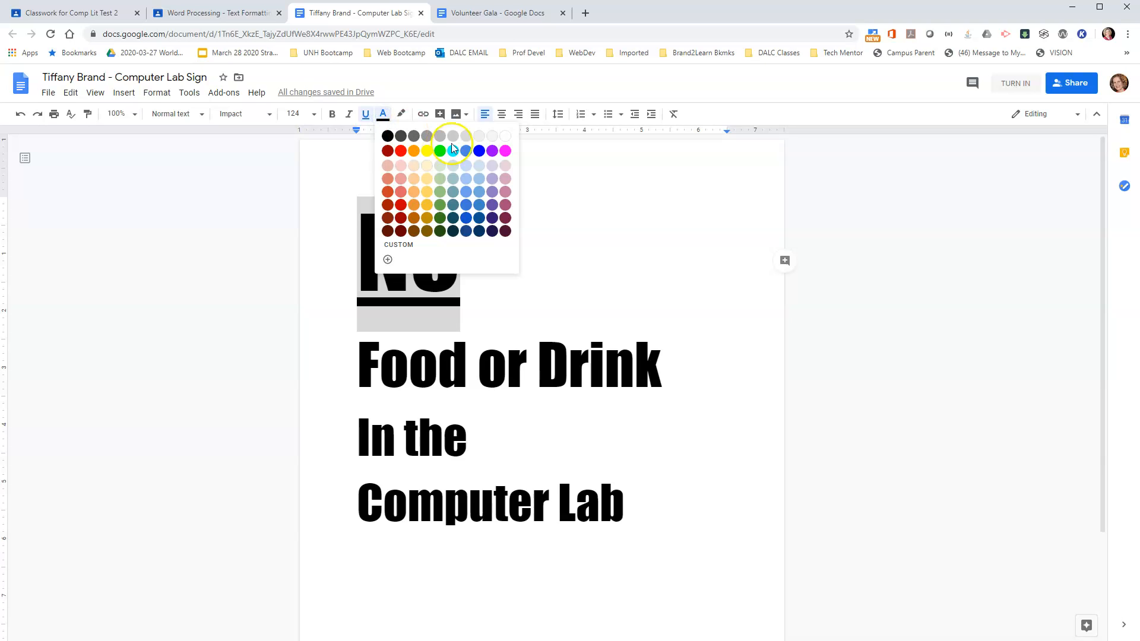
click(493, 151)
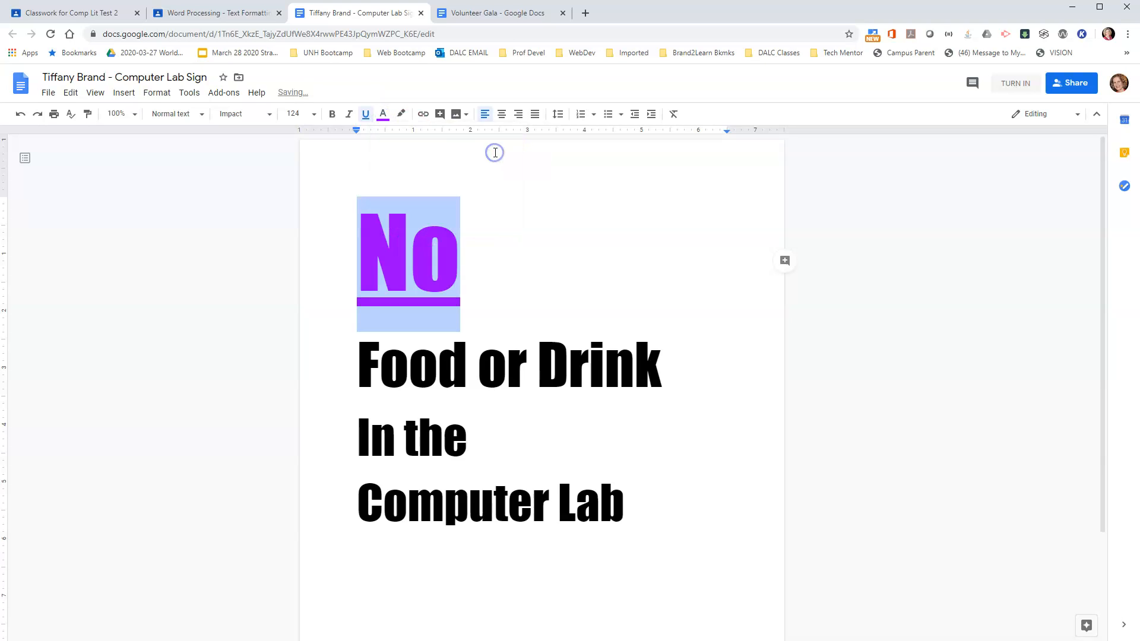
click(383, 114)
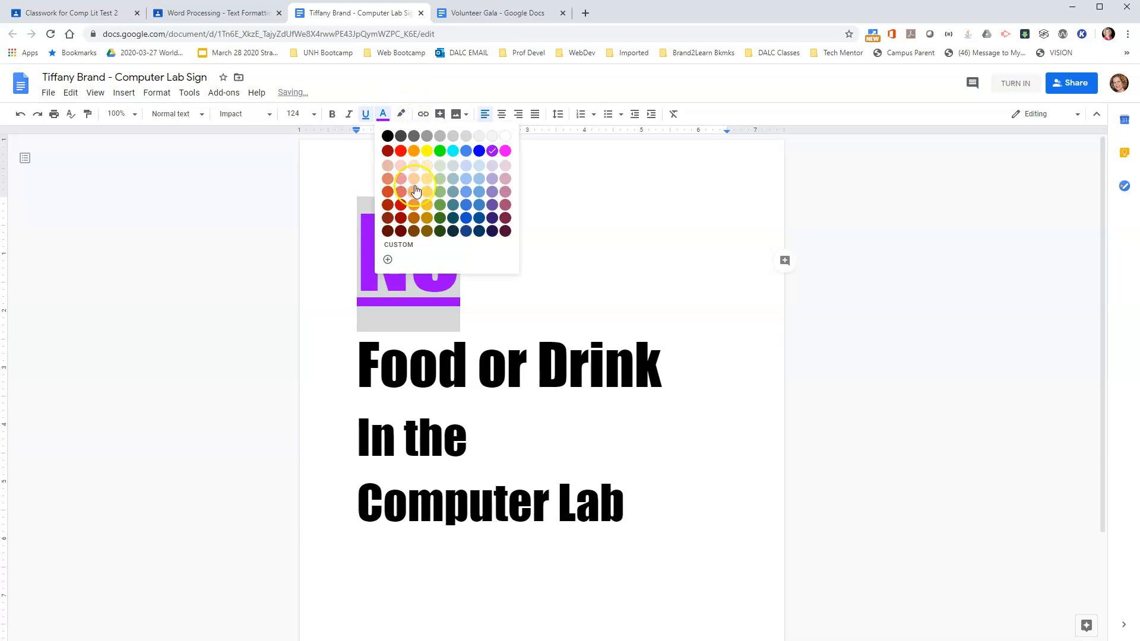
click(440, 218)
click(383, 114)
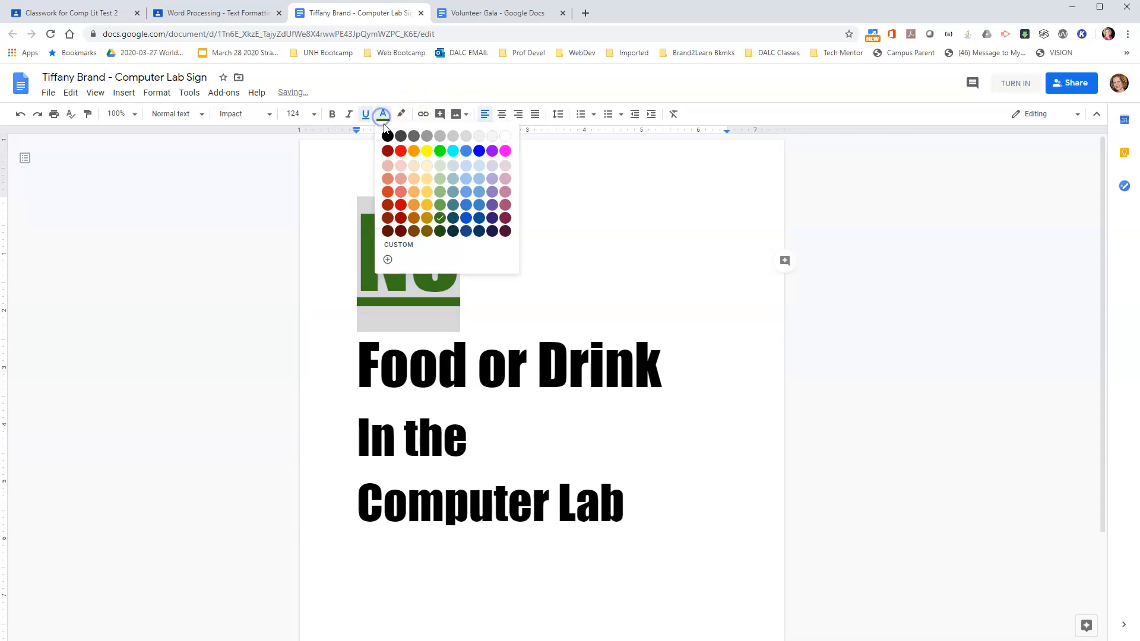
click(400, 152)
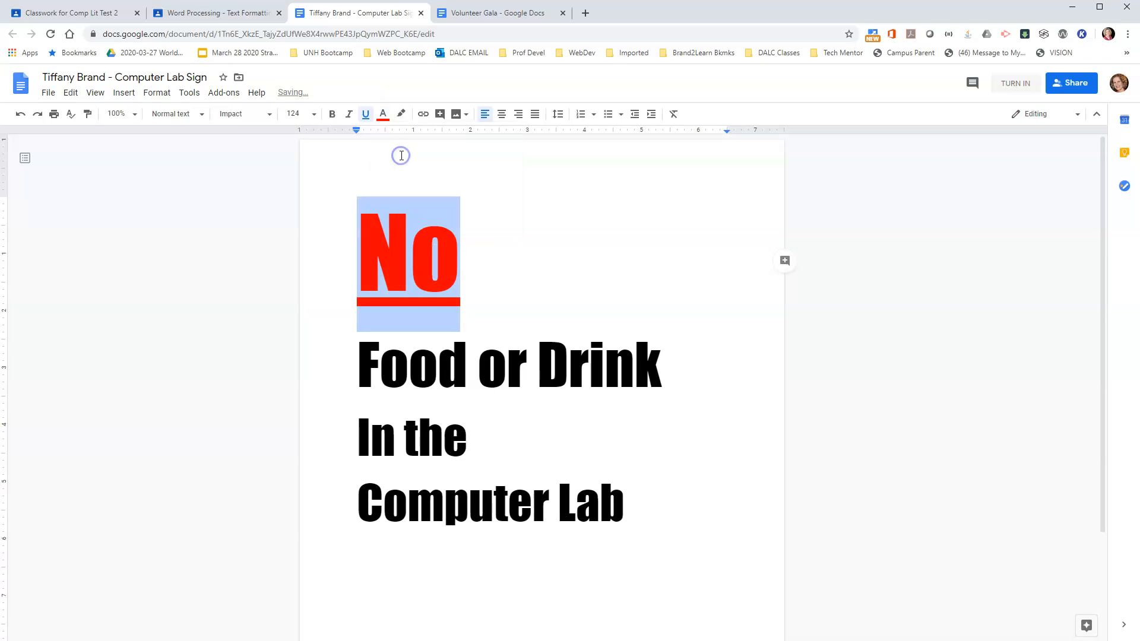
click(559, 271)
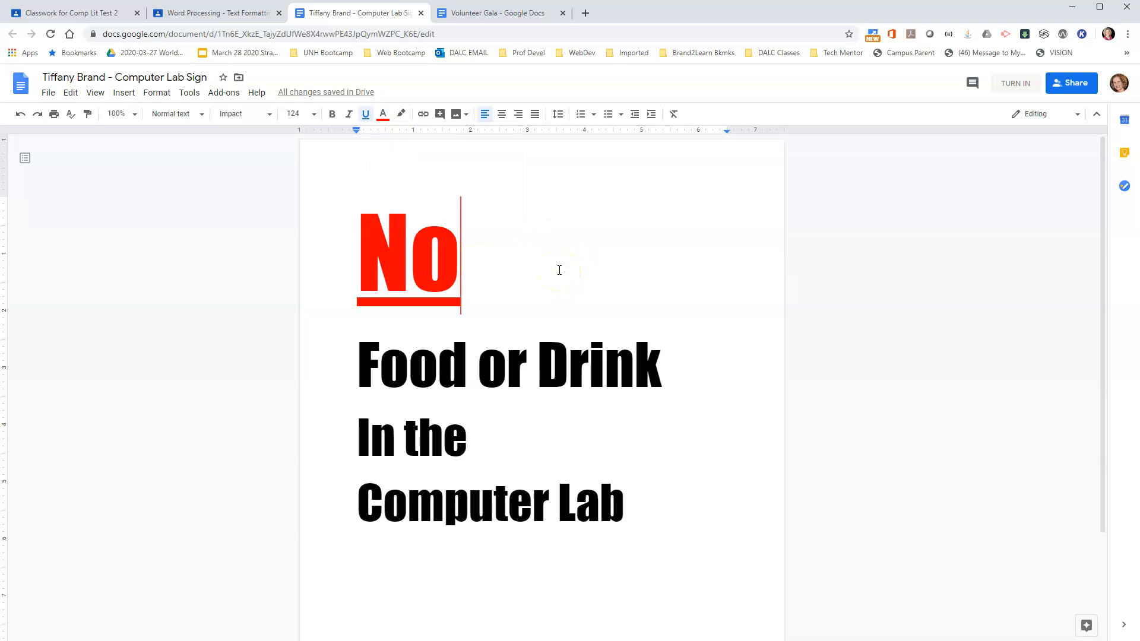
- Set the text color of the "In the" and "Computer Lab" lines to red
click(357, 434)
drag(357, 434, 625, 528)
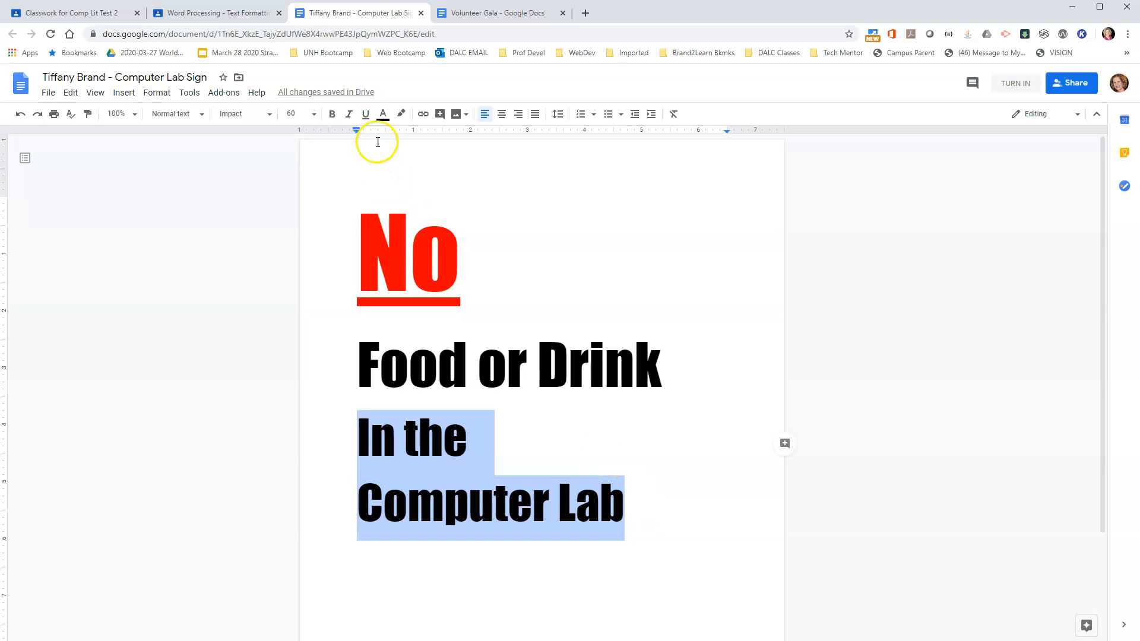
click(383, 114)
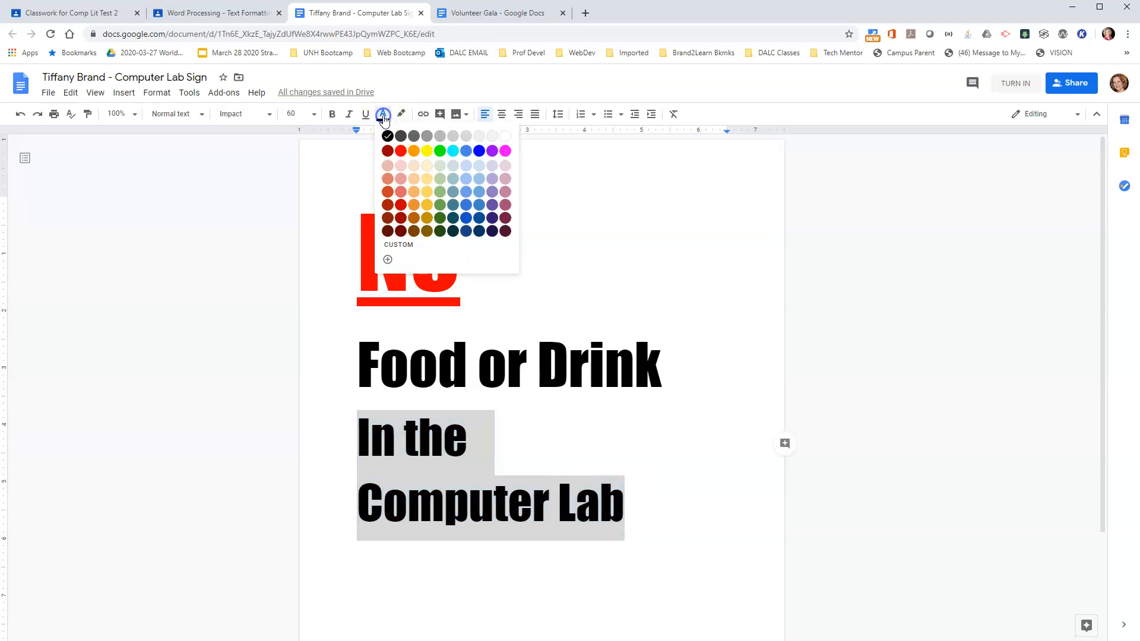
click(401, 151)
click(700, 483)
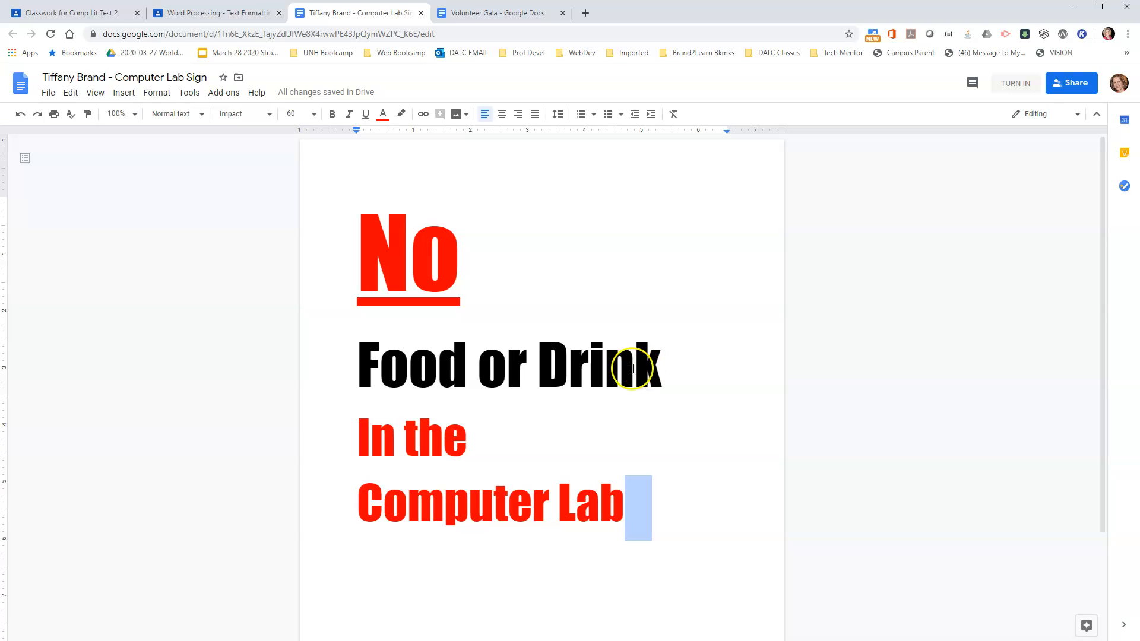
- Highlight the "Food or Drink" line in yellow
drag(356, 365, 659, 371)
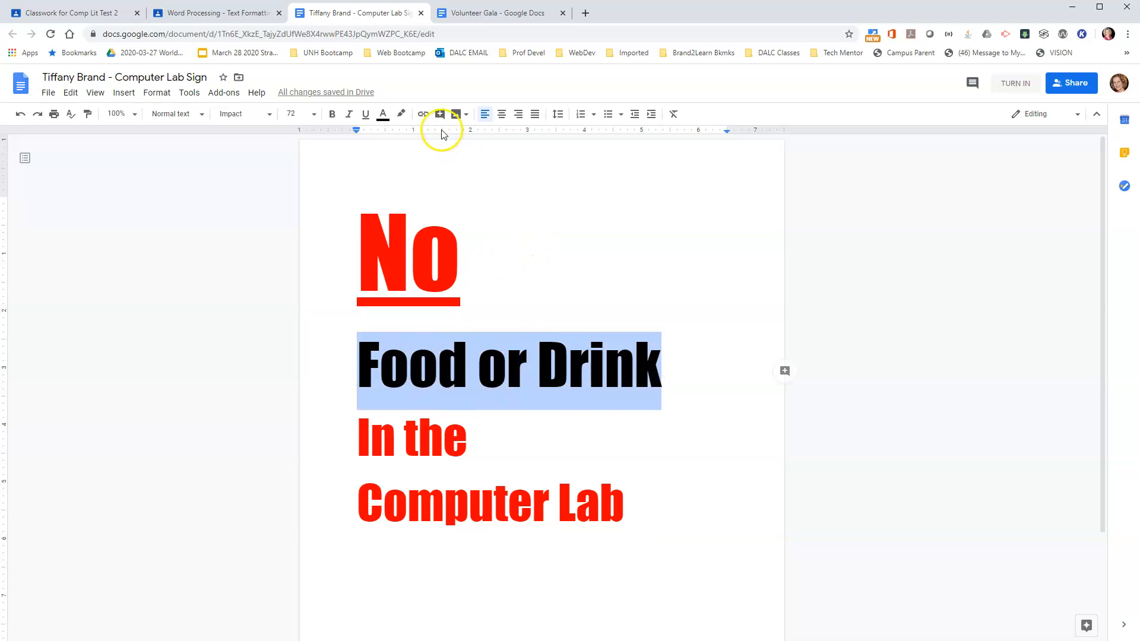
click(399, 113)
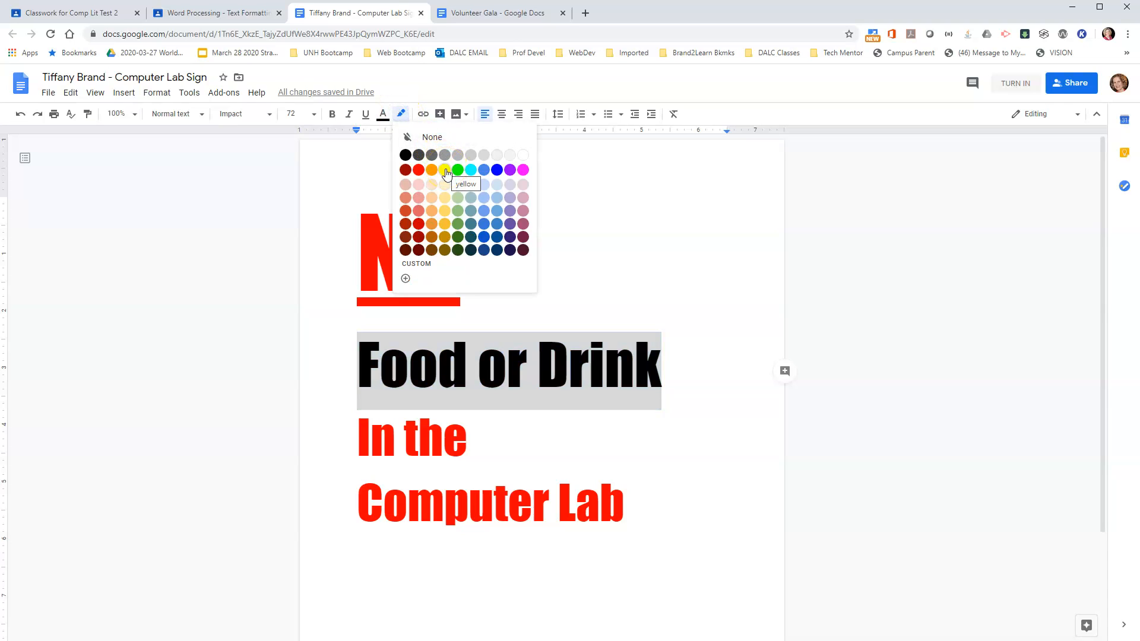
click(446, 173)
click(536, 346)
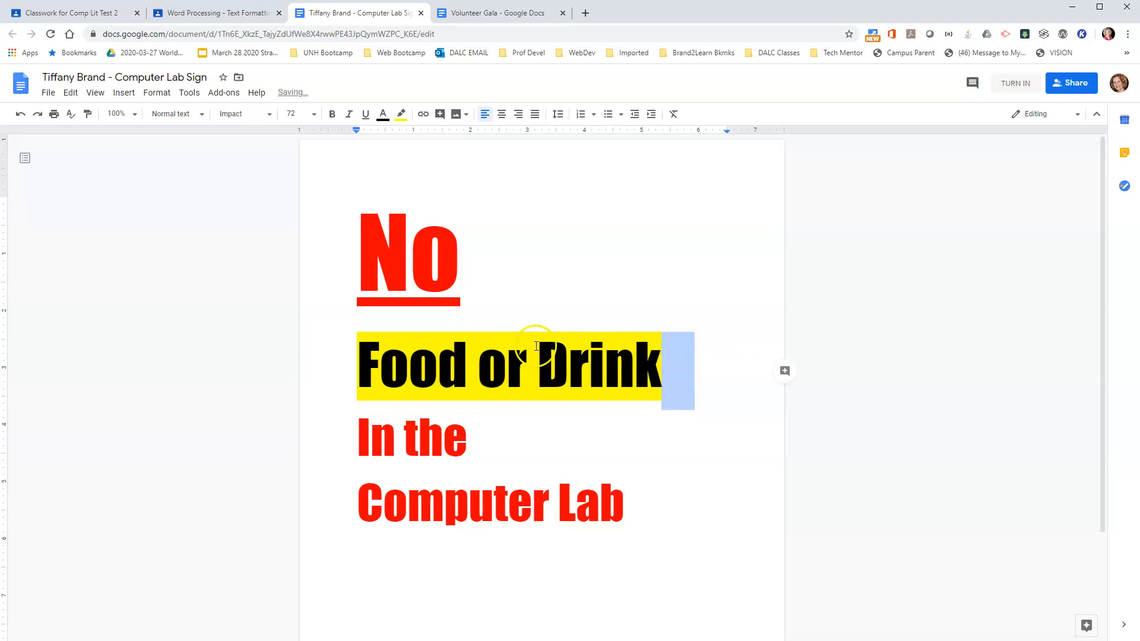
click(656, 447)
click(570, 373)
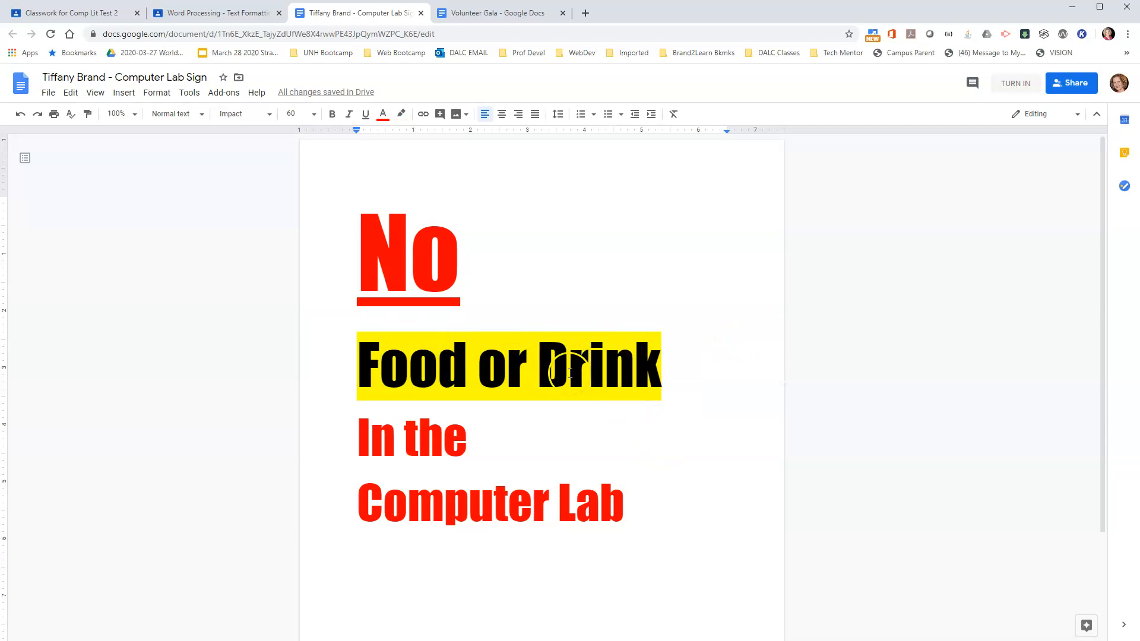
click(746, 464)
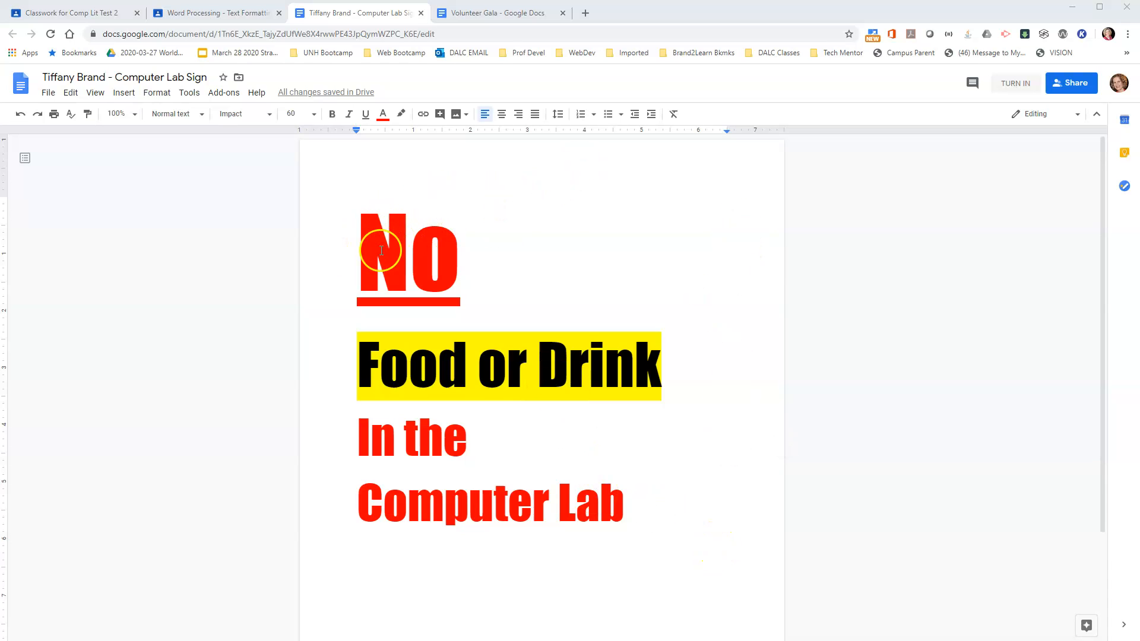
- Try shifting "No" toward the middle with spaces in front of it, and delete those spaces again
click(353, 263)
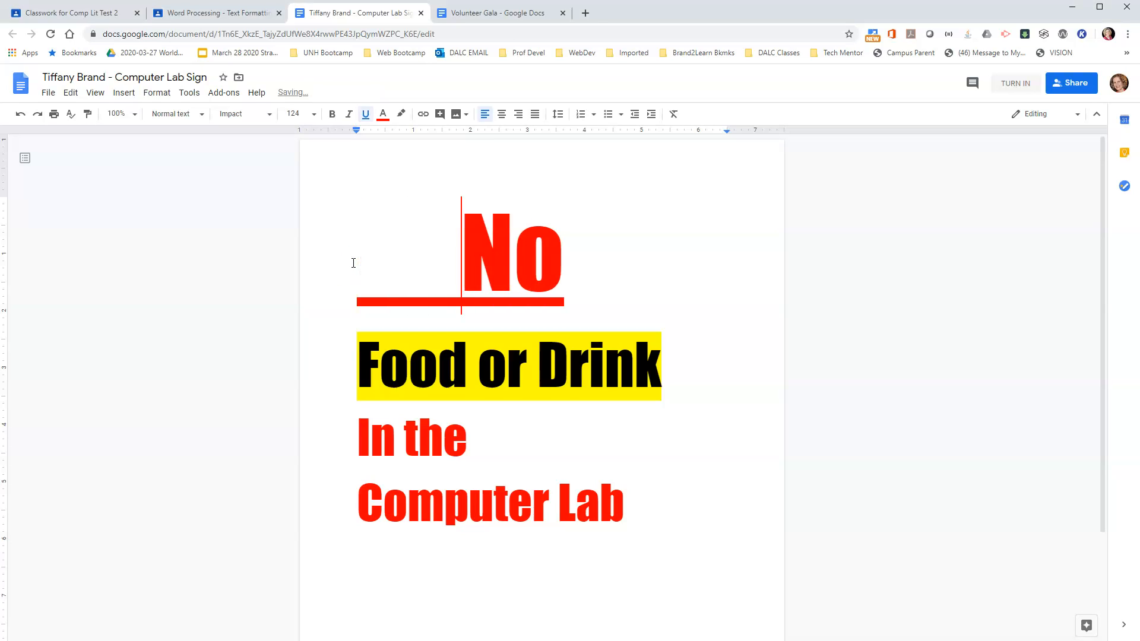
key(BackSpace)
key(BackSpace)
key(BackSpace)
key(BackSpace)
key(BackSpace)
key(BackSpace)
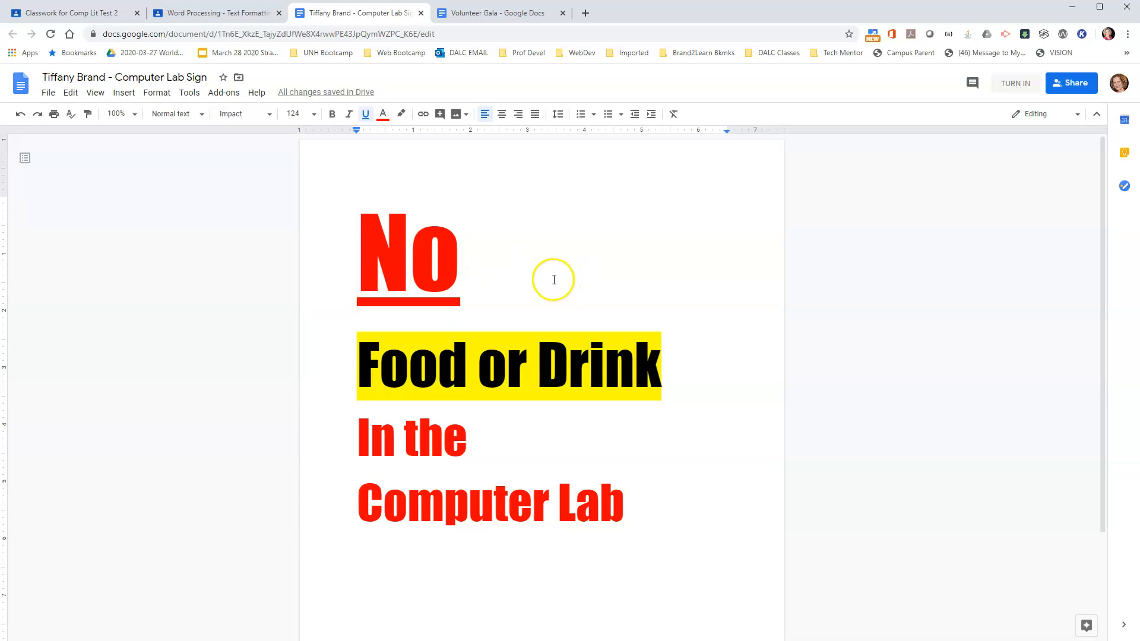
- Center-align all four lines of the sign on the page
drag(356, 255, 652, 494)
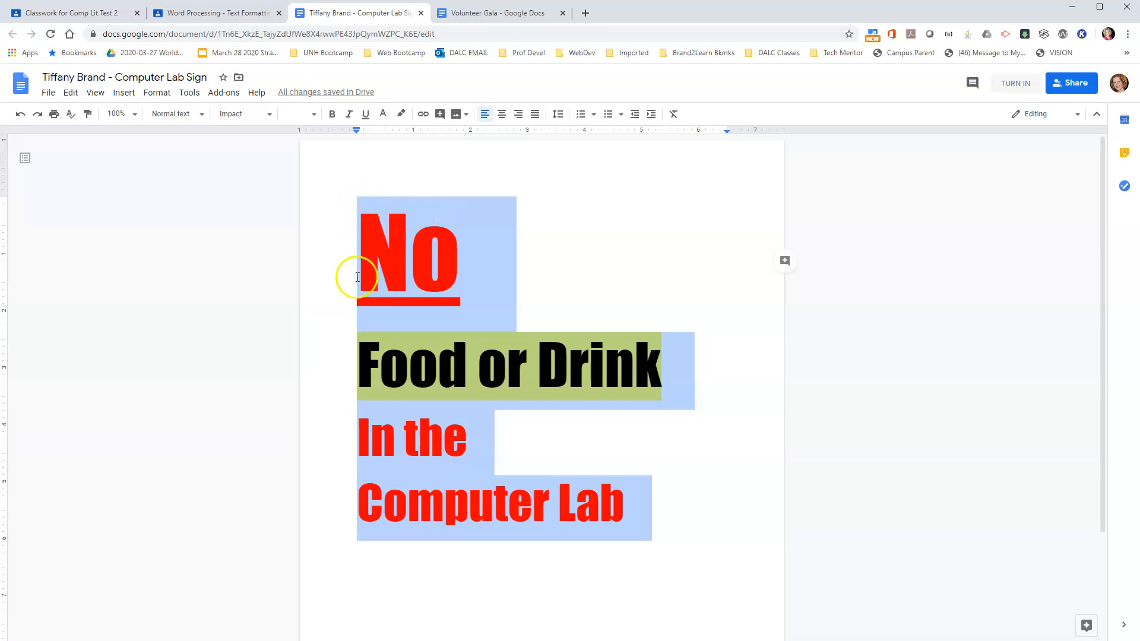
click(506, 121)
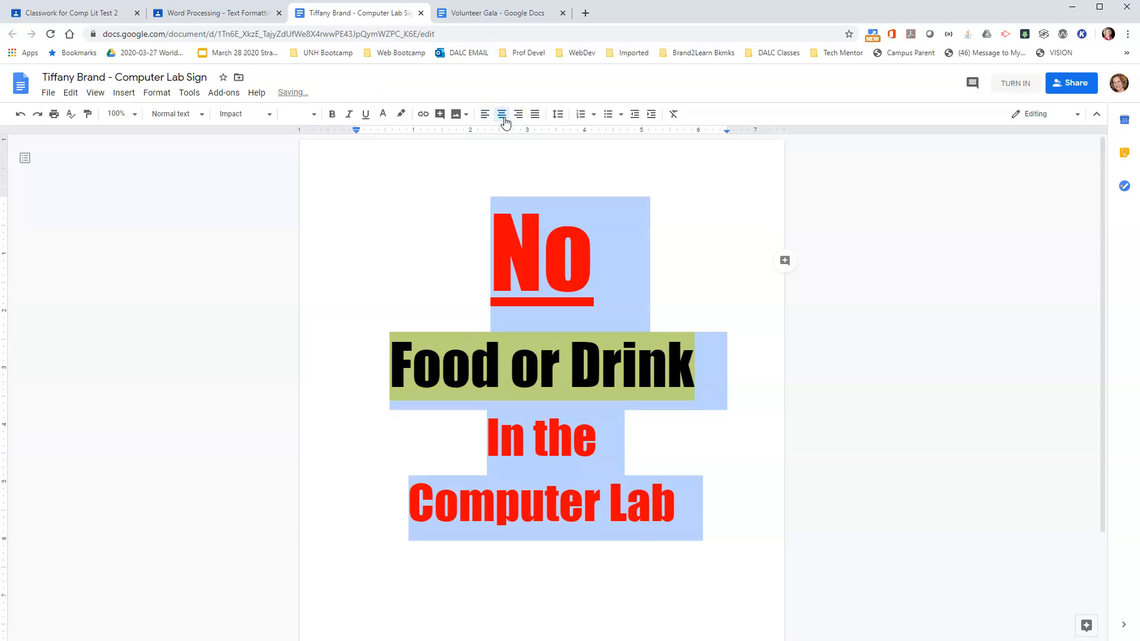
click(683, 232)
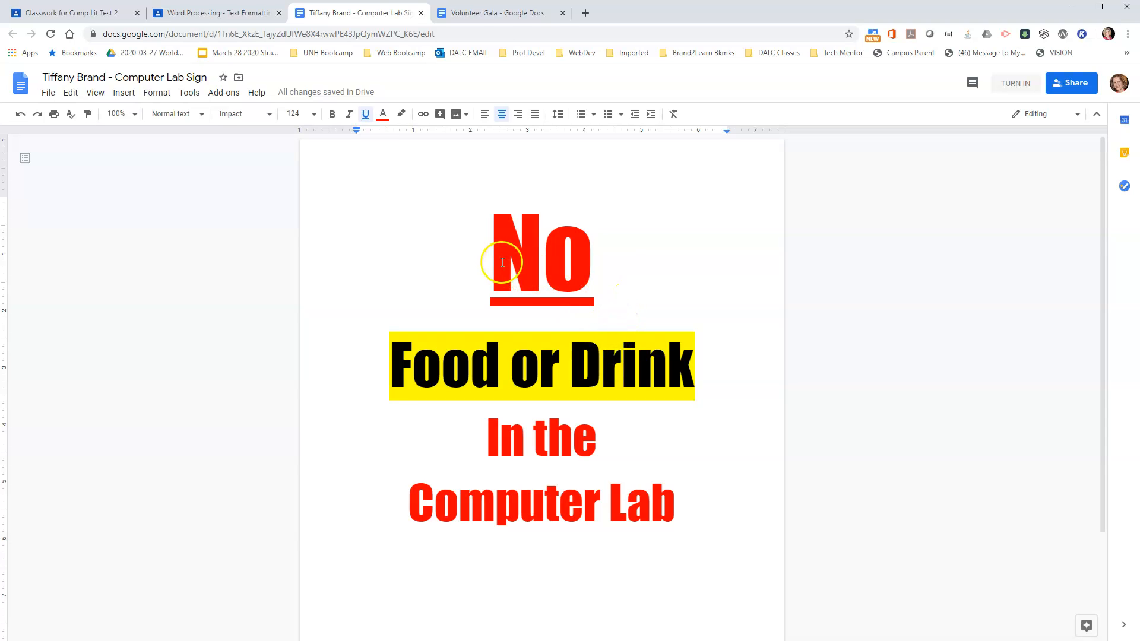
- Try right alignment and then justified alignment on all four lines of the sign
drag(487, 263, 704, 492)
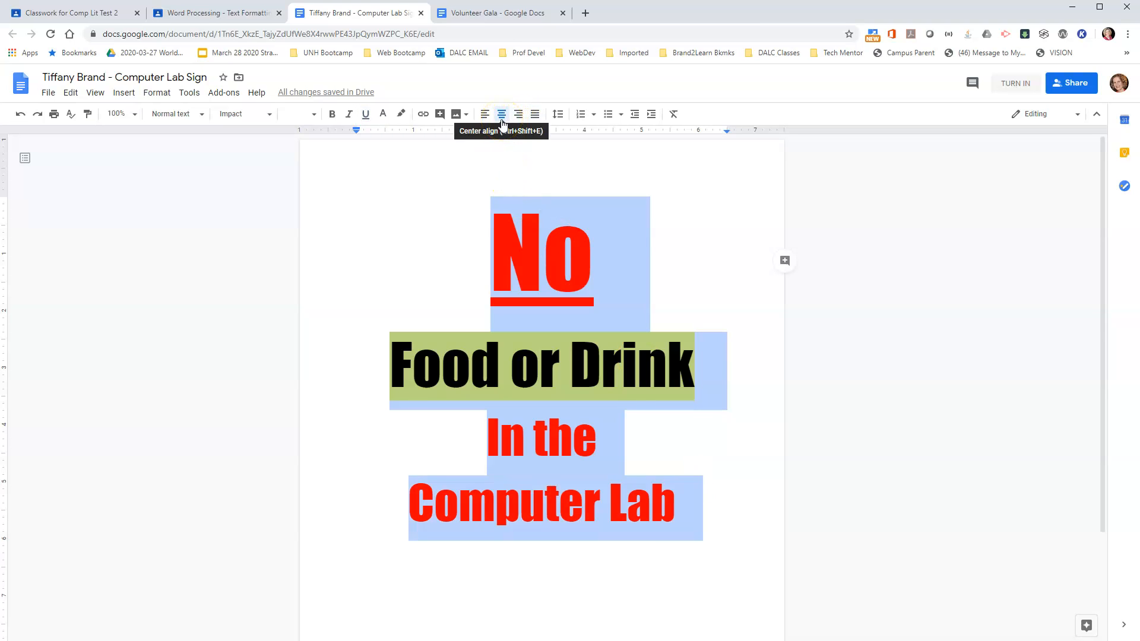
click(519, 115)
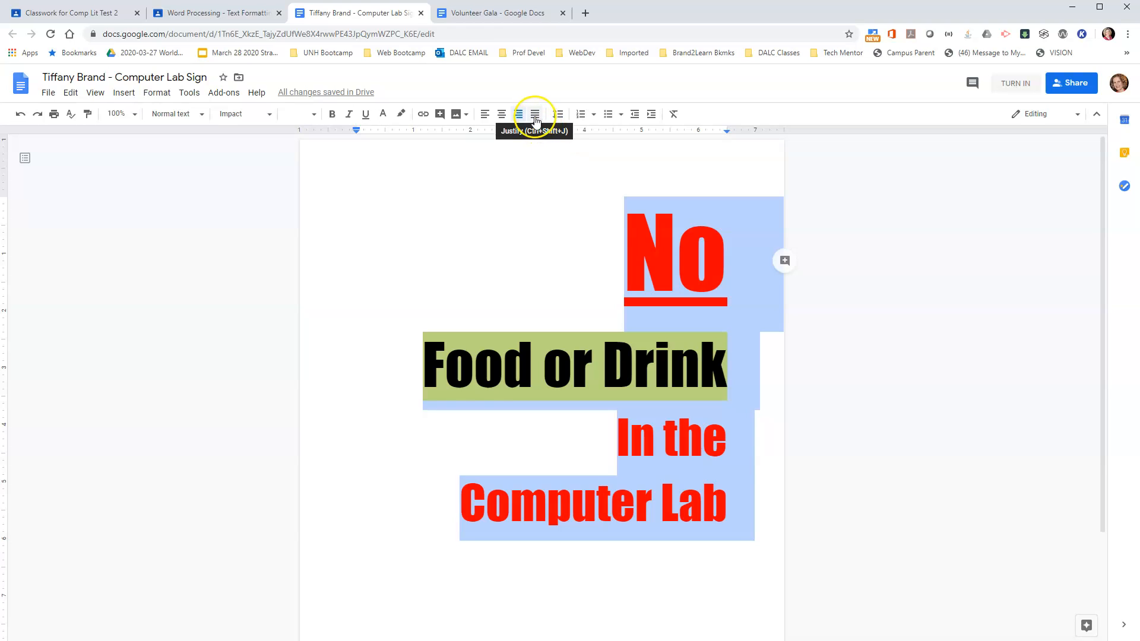
click(535, 117)
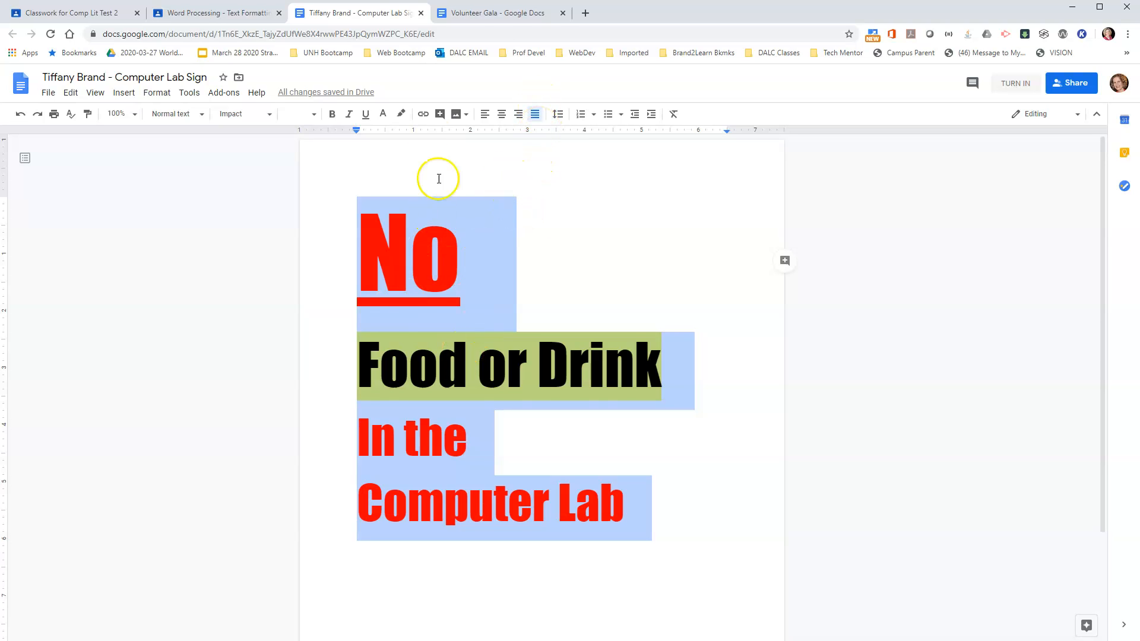
- Switch to the Volunteer Gala document and justify the three body paragraphs of the letter
click(494, 19)
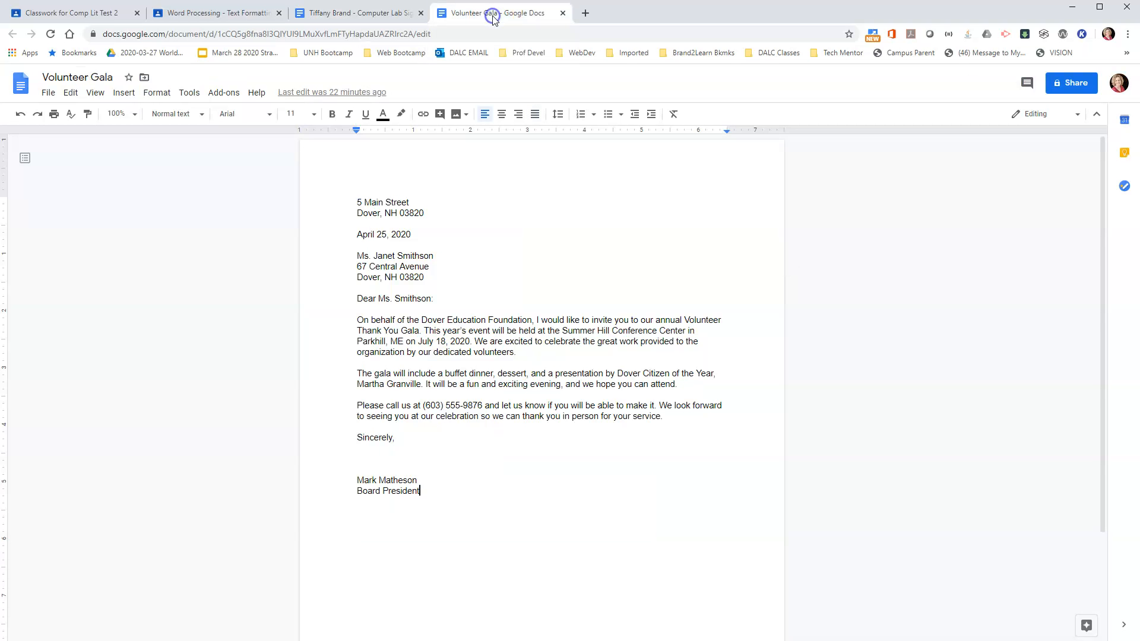
drag(355, 319, 670, 419)
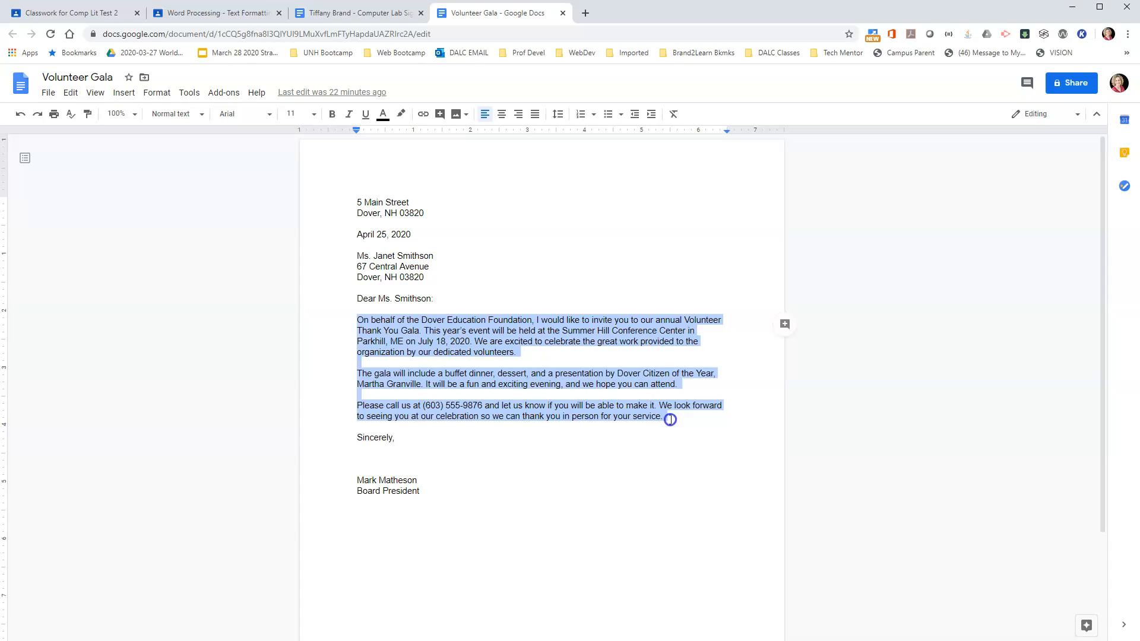
click(536, 116)
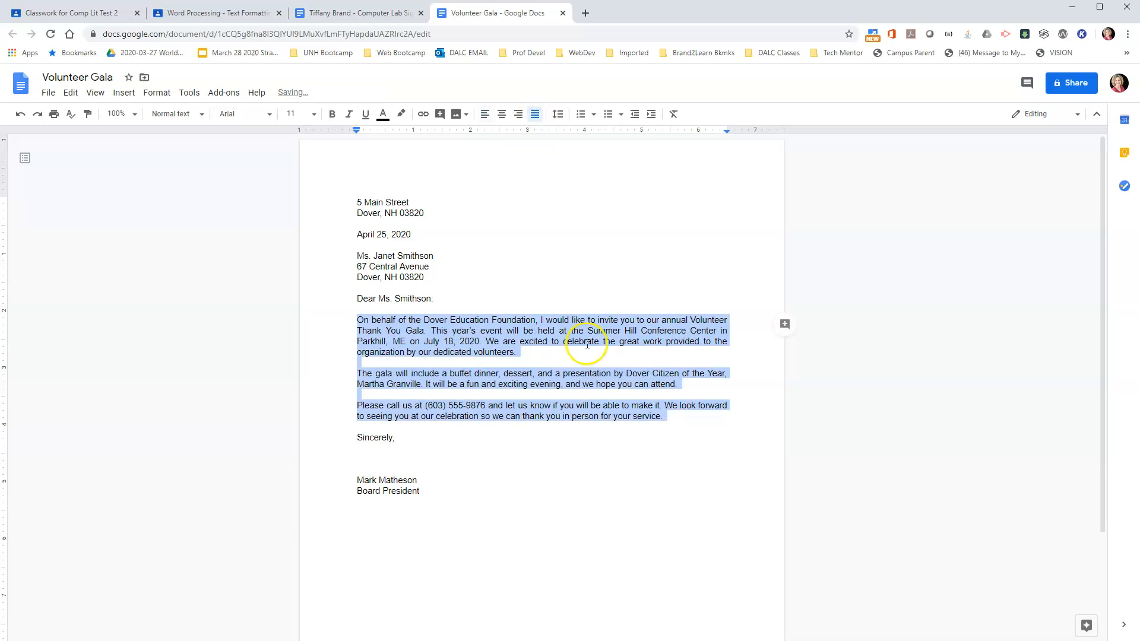
click(580, 279)
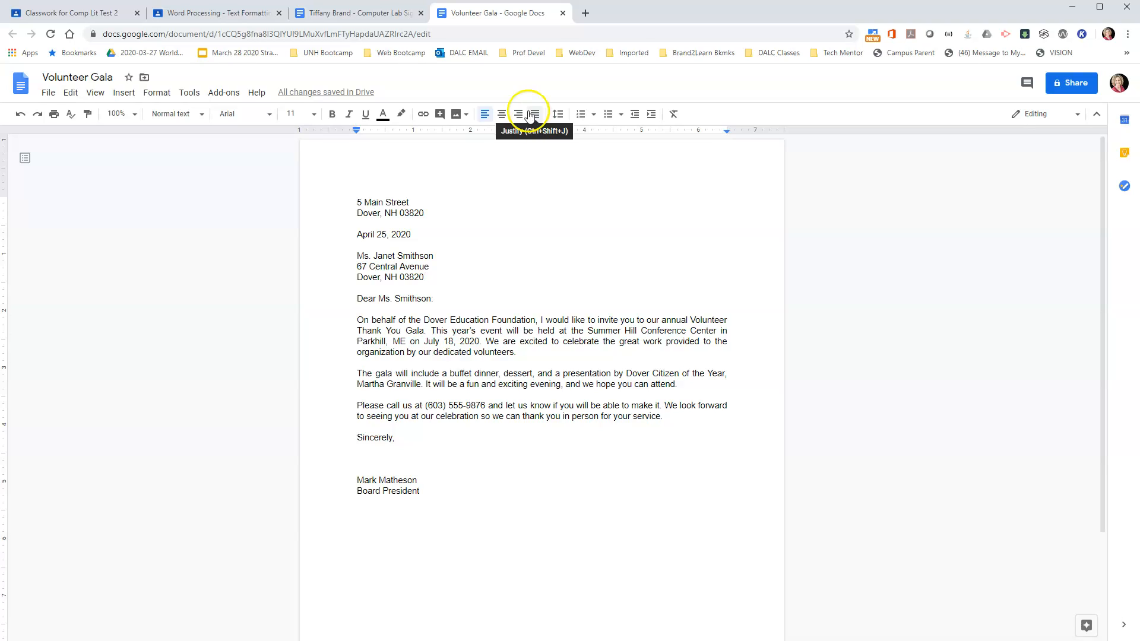
- Return to the Computer Lab Sign document and center-align all four lines of the sign
click(356, 13)
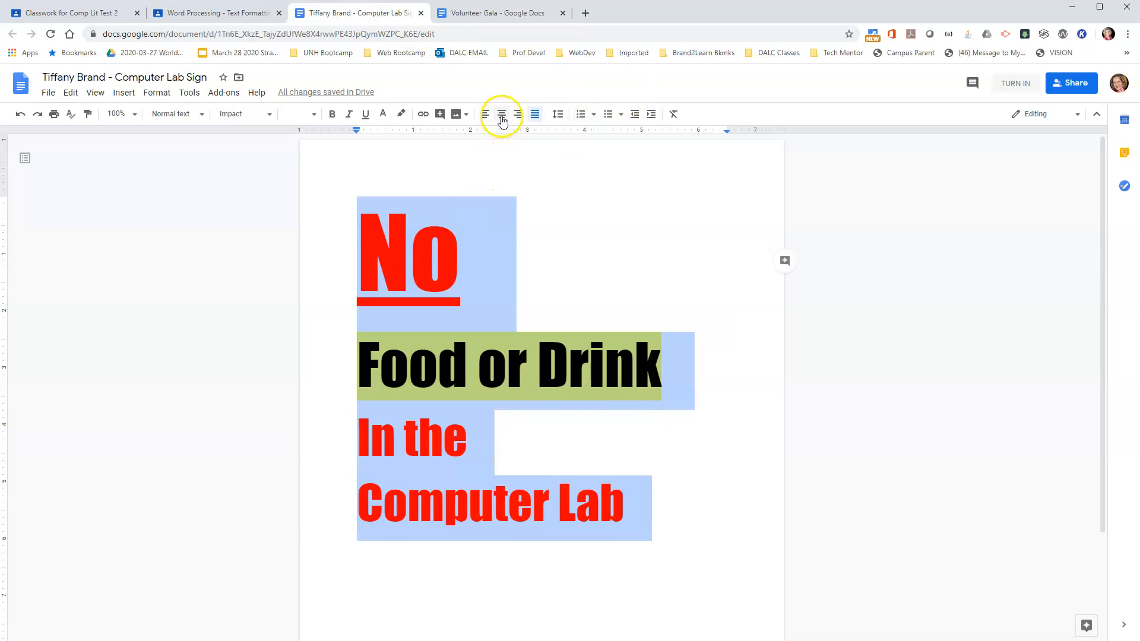
click(502, 114)
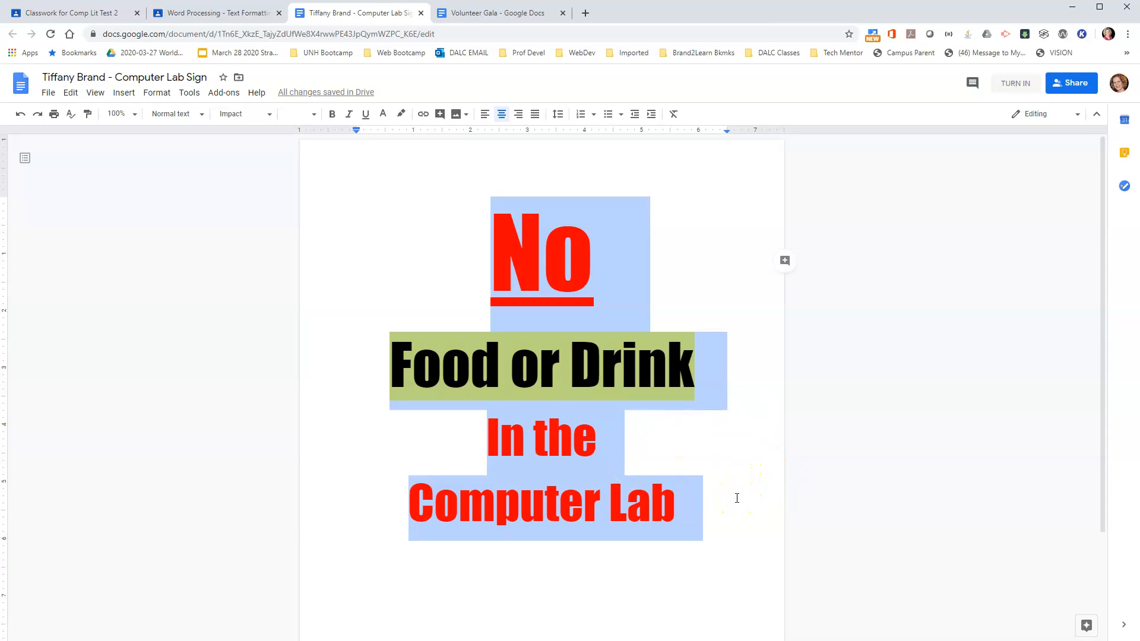
click(699, 555)
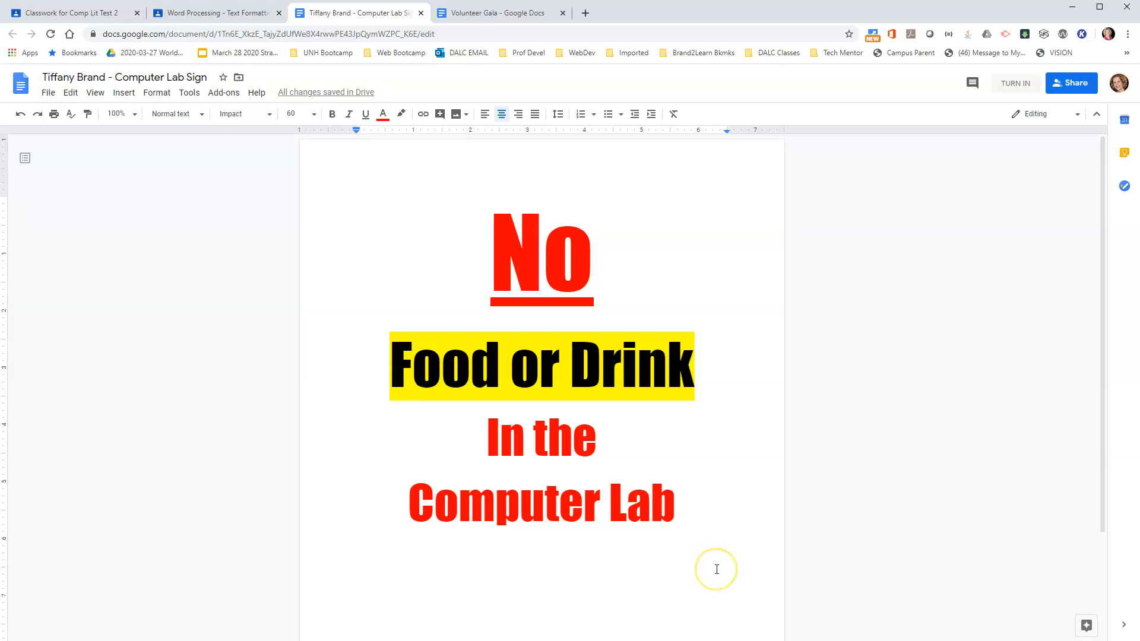
- Add a new empty line below "Computer Lab"
scroll(717, 570, down, 3)
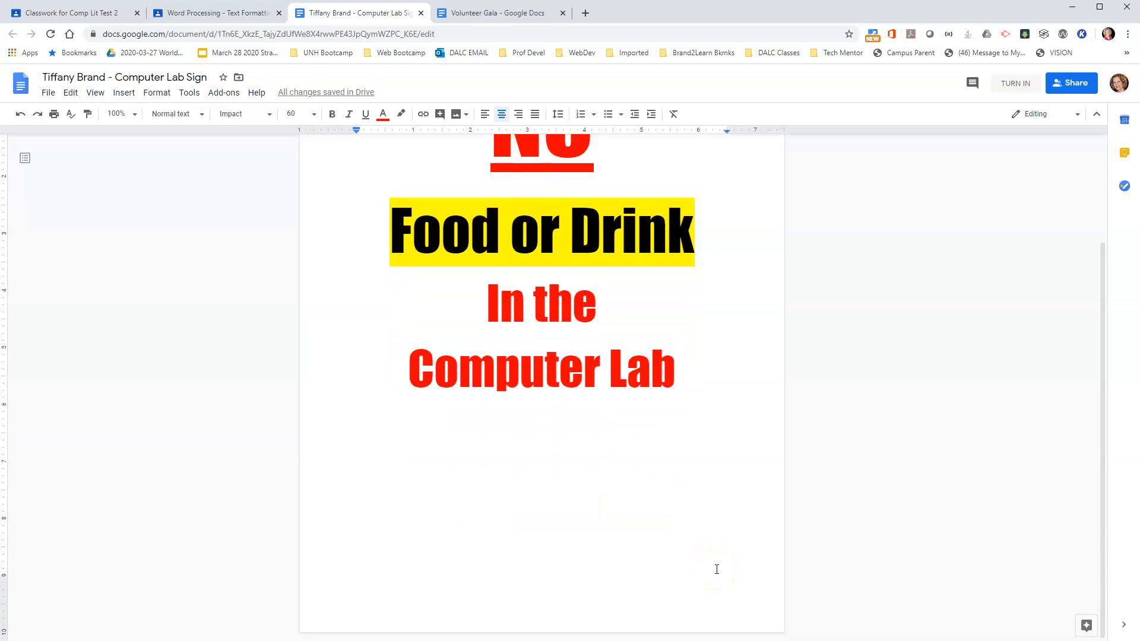
scroll(716, 569, up, 3)
scroll(716, 569, down, 1)
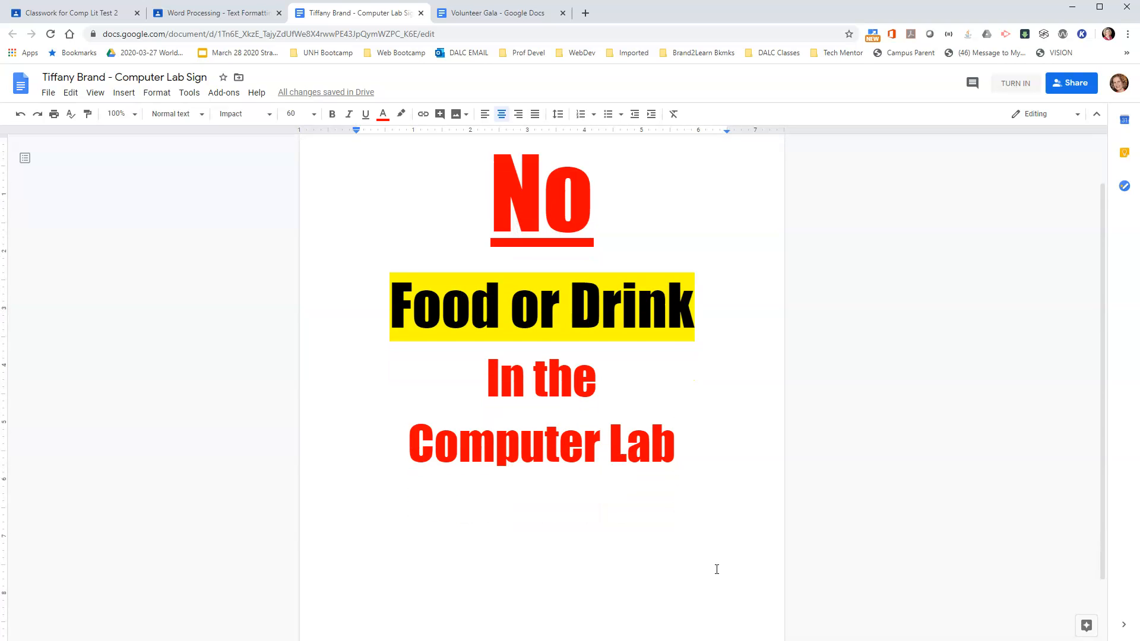
scroll(717, 569, down, 1)
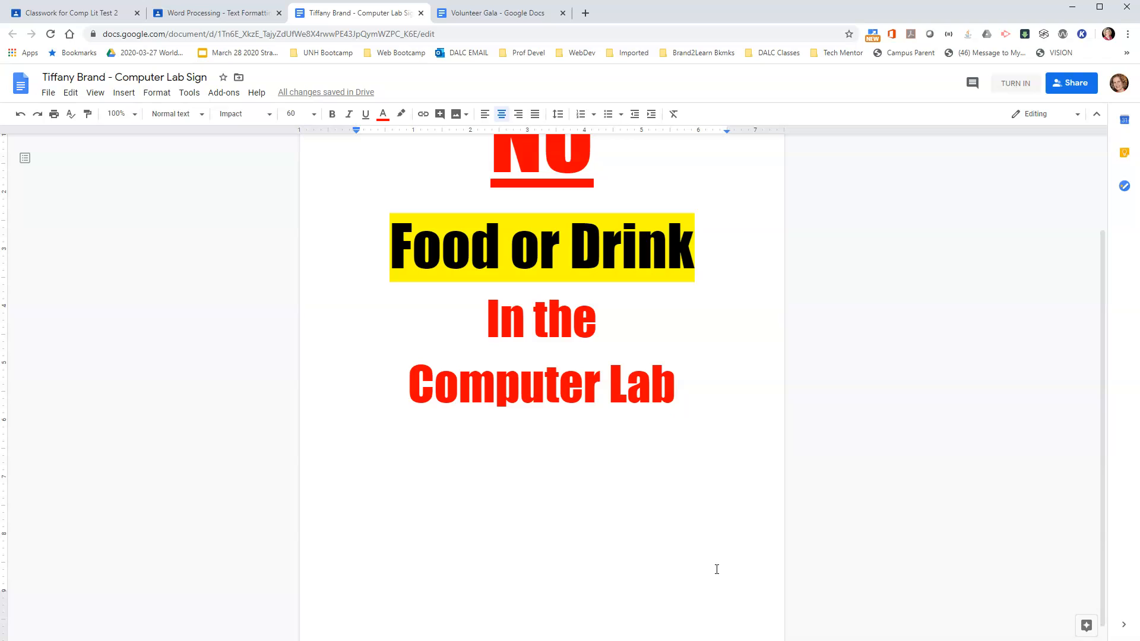
click(682, 385)
key(Return)
- Search the web for "hamburger" images to insert into the sign
scroll(590, 508, up, 1)
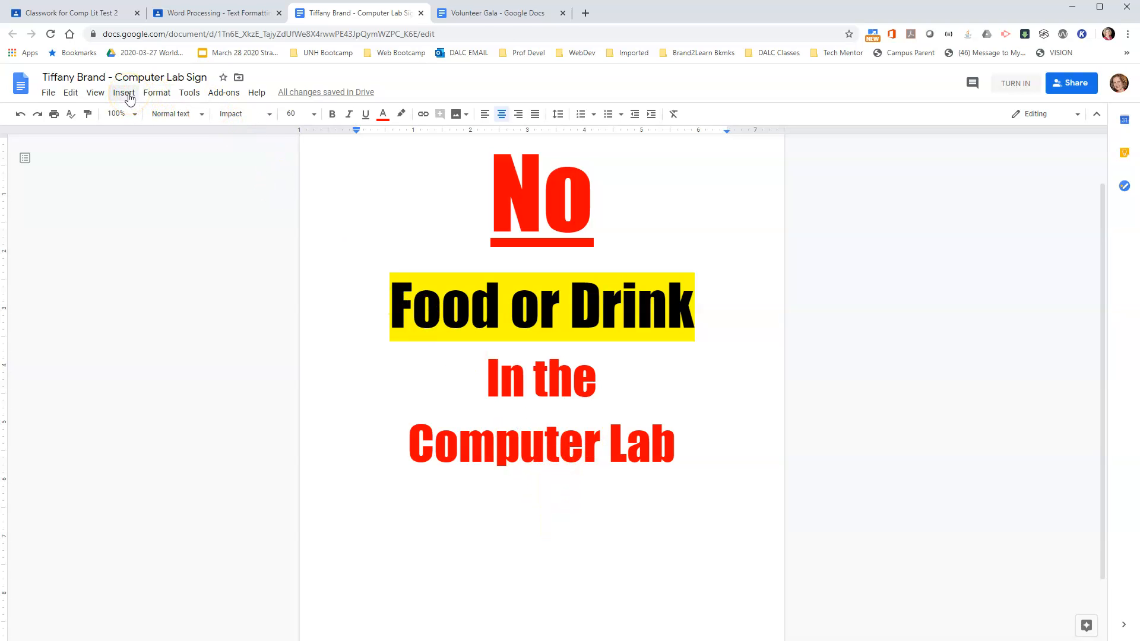
click(124, 93)
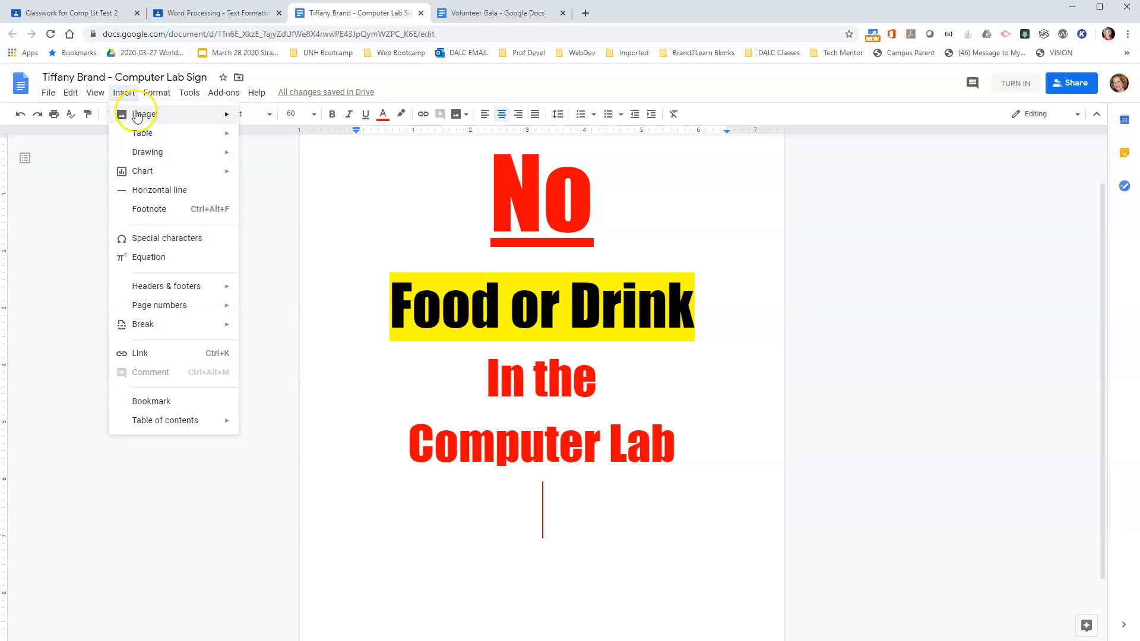
click(150, 119)
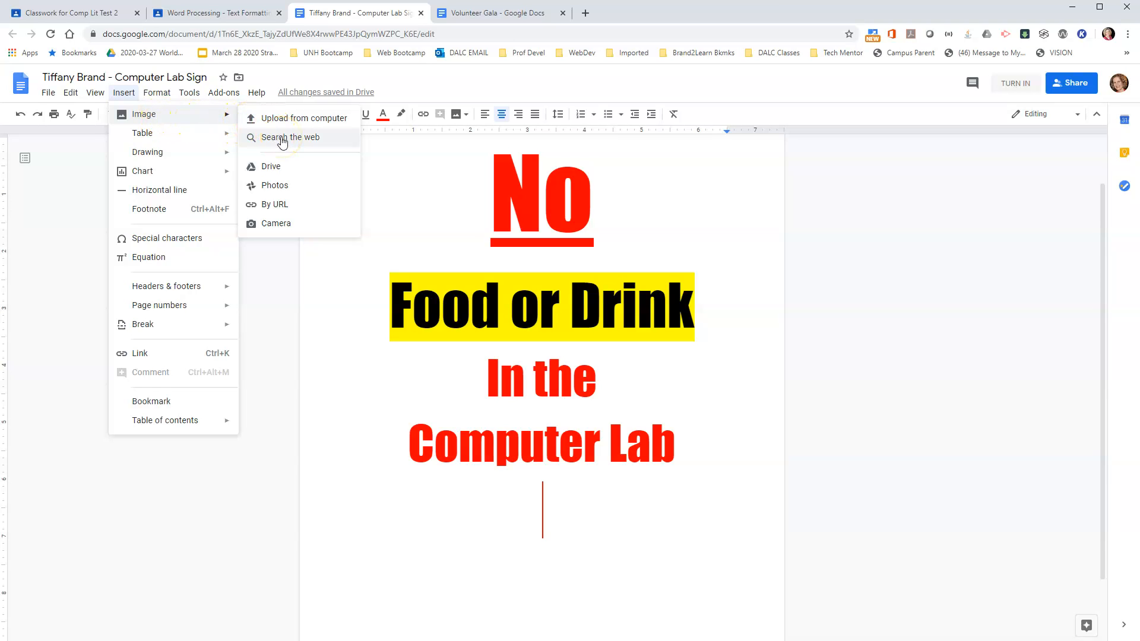
click(282, 138)
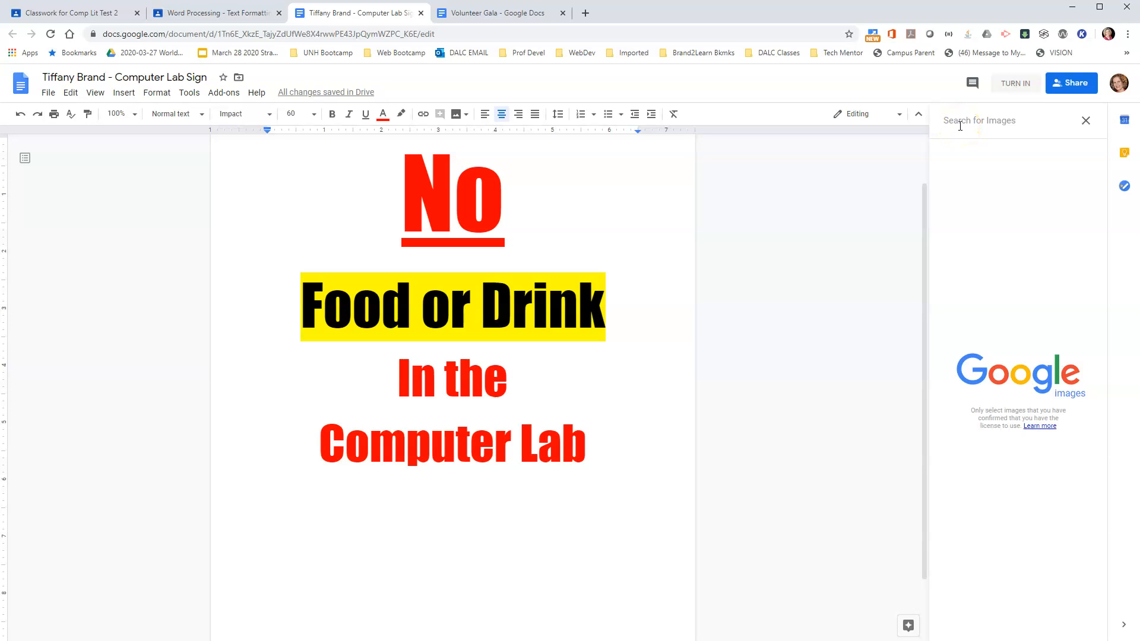
text(hamb)
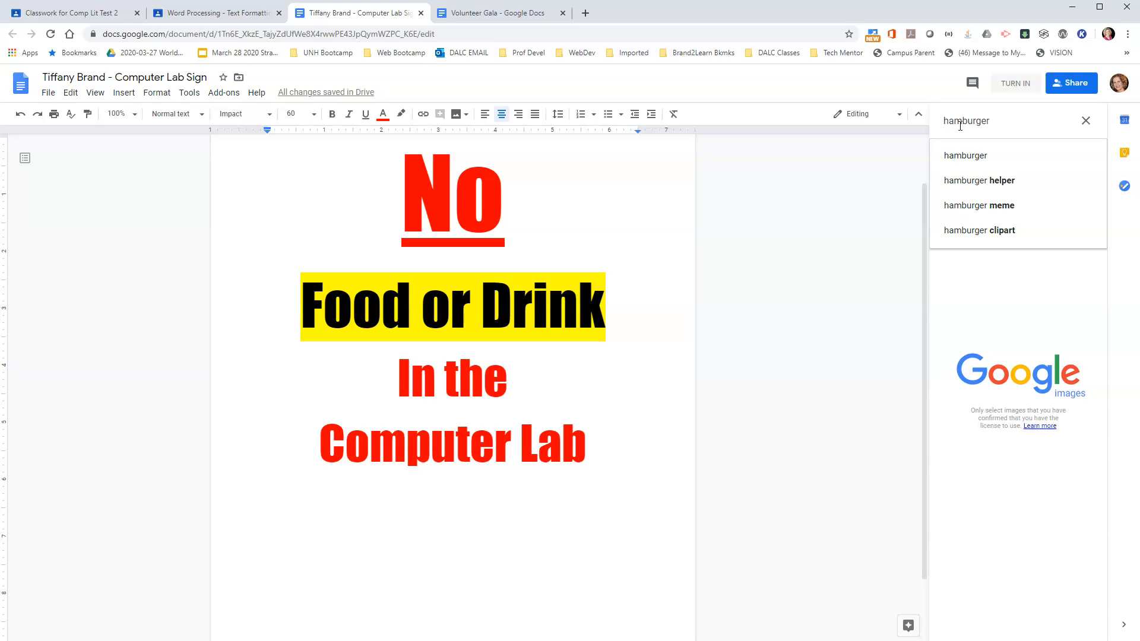
text(urger)
key(Return)
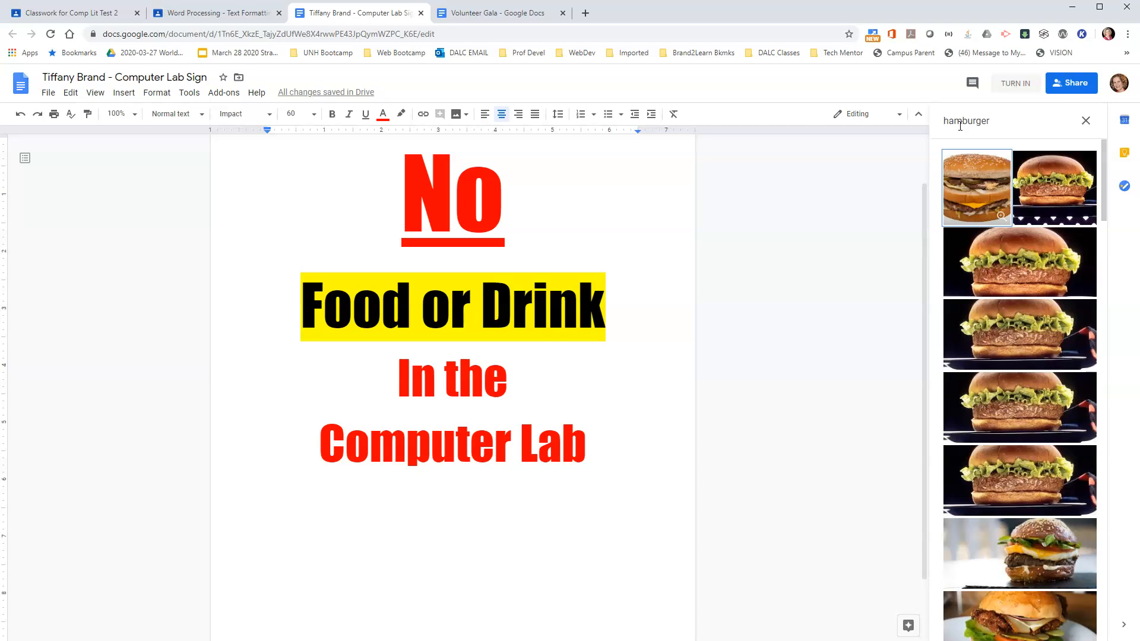
- Find the cartoon hamburger with a smiling face and a heart among the image results and insert it
scroll(1027, 263, down, 1)
scroll(1027, 263, down, 8)
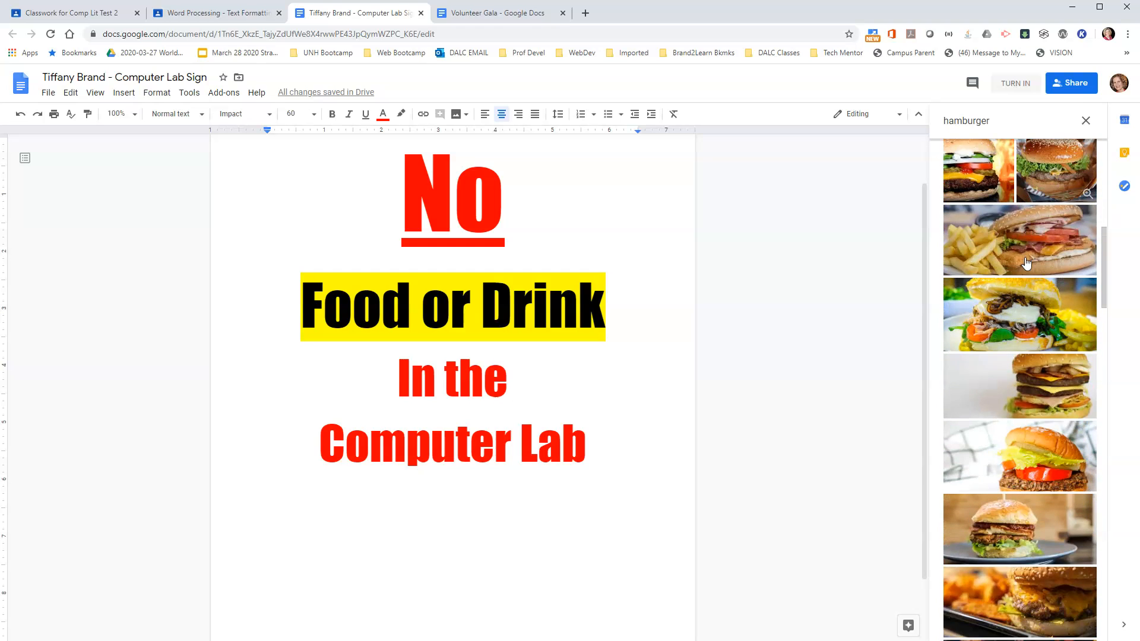
scroll(1026, 263, down, 5)
scroll(1020, 291, down, 8)
scroll(1020, 291, down, 8)
scroll(1020, 291, down, 3)
scroll(1045, 392, down, 3)
scroll(1045, 392, down, 10)
scroll(1045, 392, down, 8)
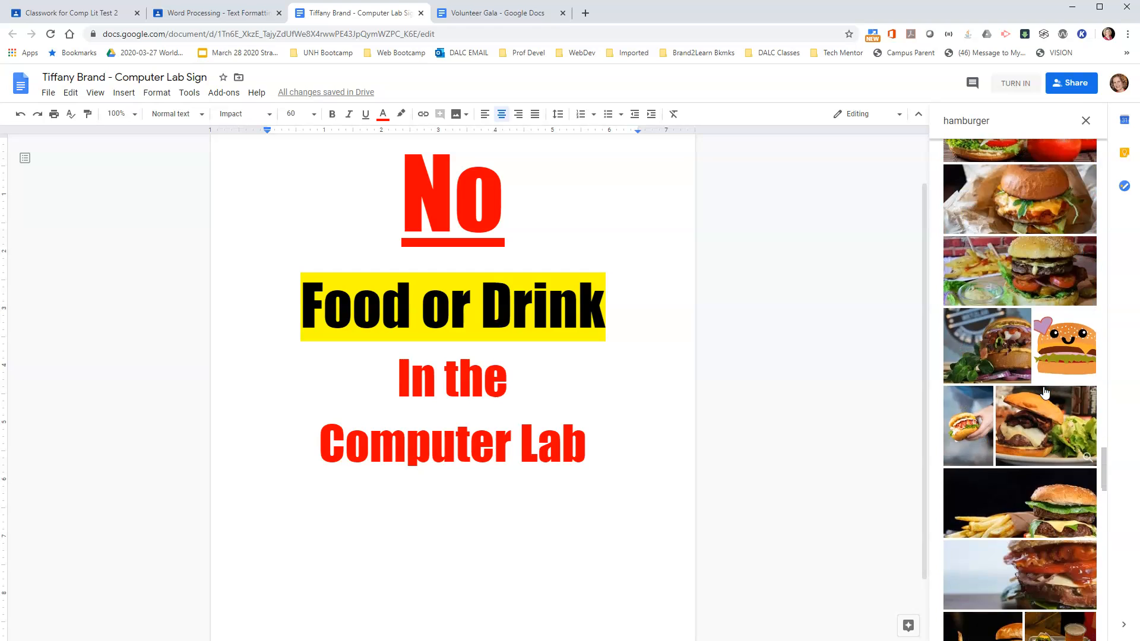
click(1071, 355)
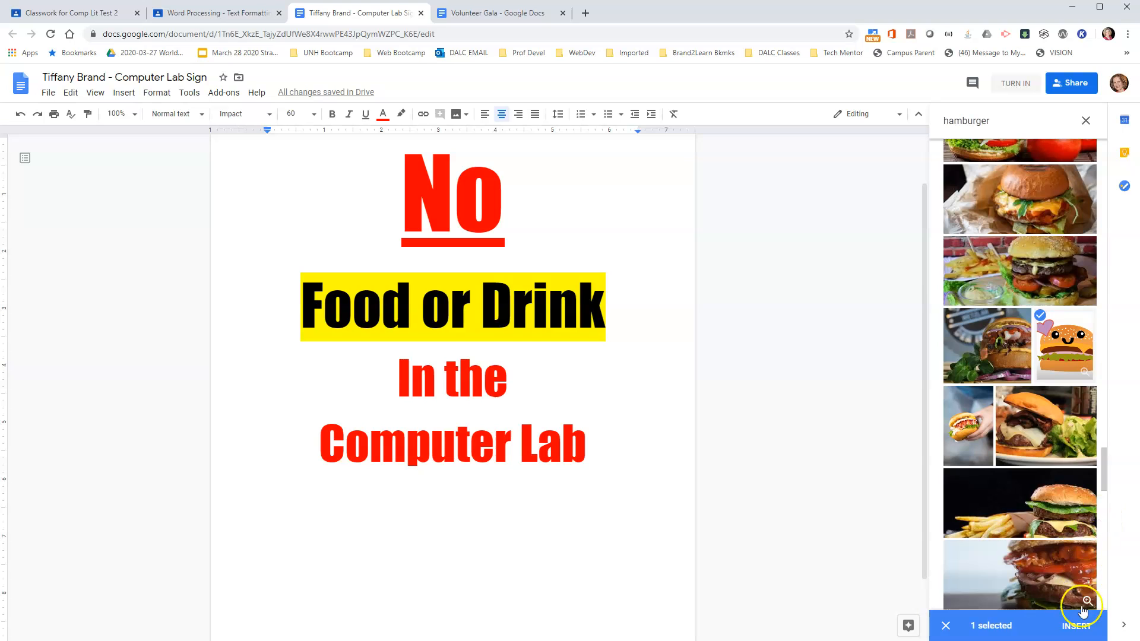
click(1078, 627)
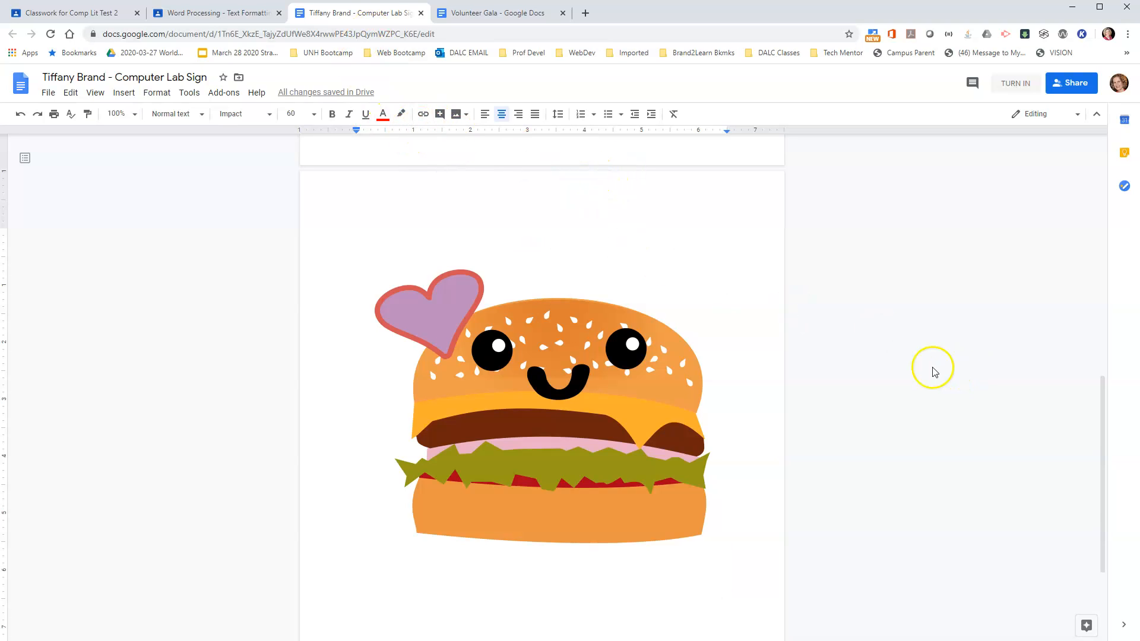
- Shrink the hamburger image proportionally to about 2 inches wide so it fits under "Computer Lab" on the first page
click(594, 411)
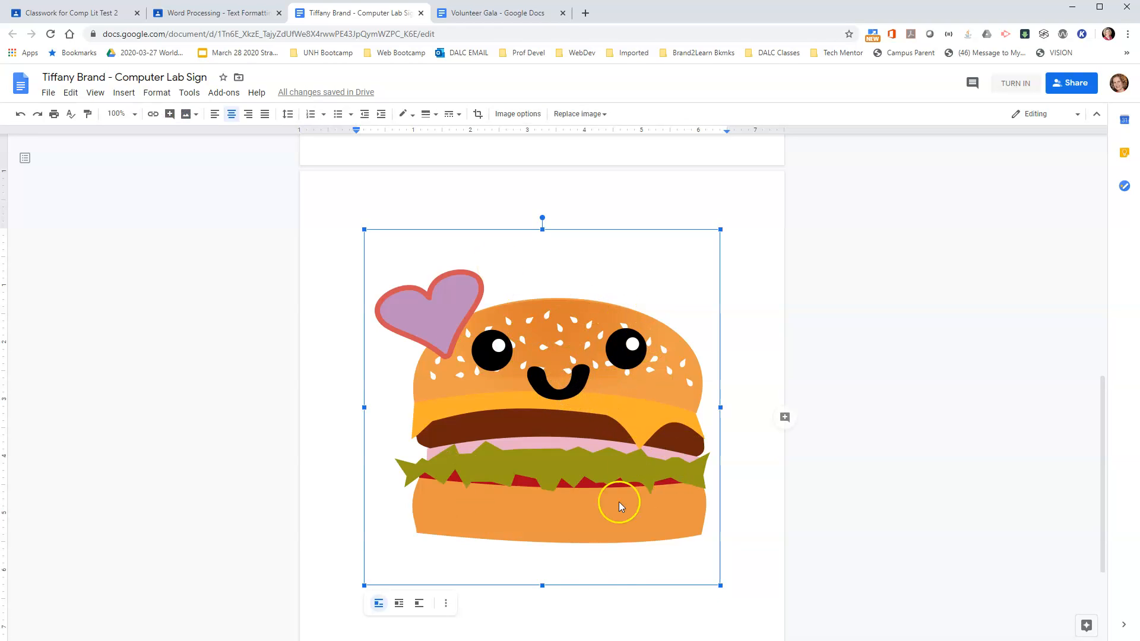
scroll(536, 398, up, 10)
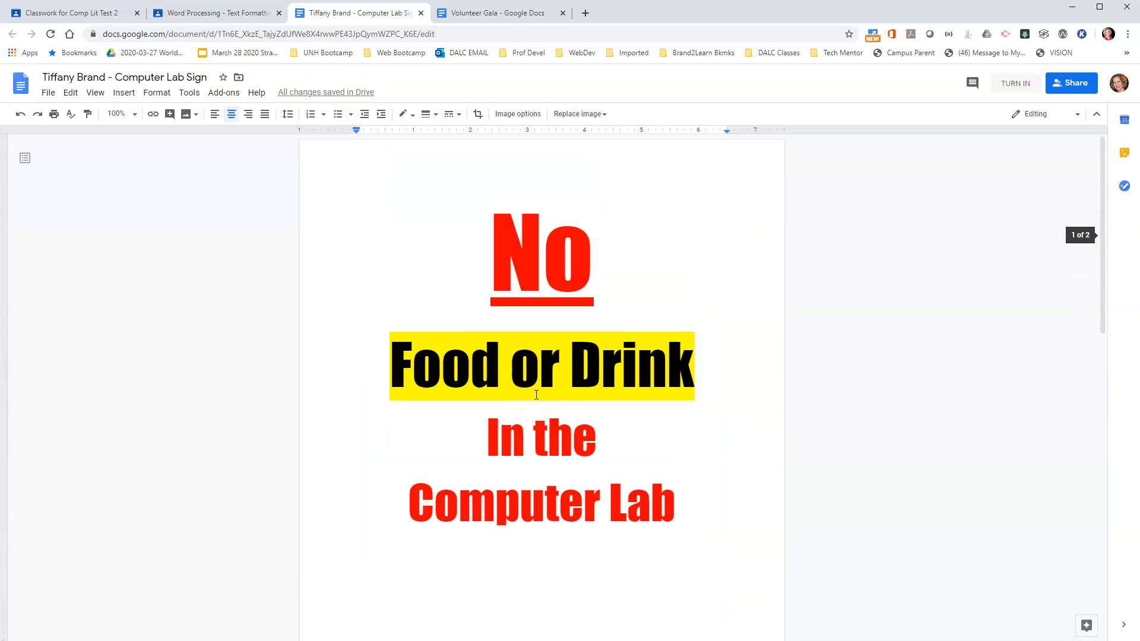
scroll(537, 395, down, 12)
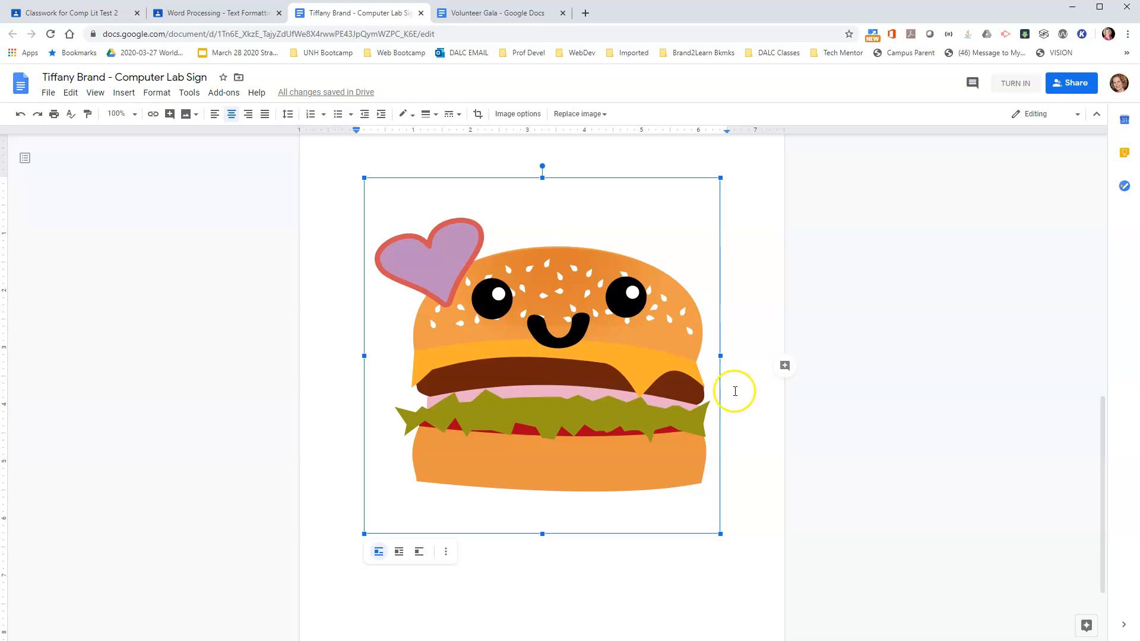
click(753, 448)
click(548, 340)
drag(719, 532, 513, 298)
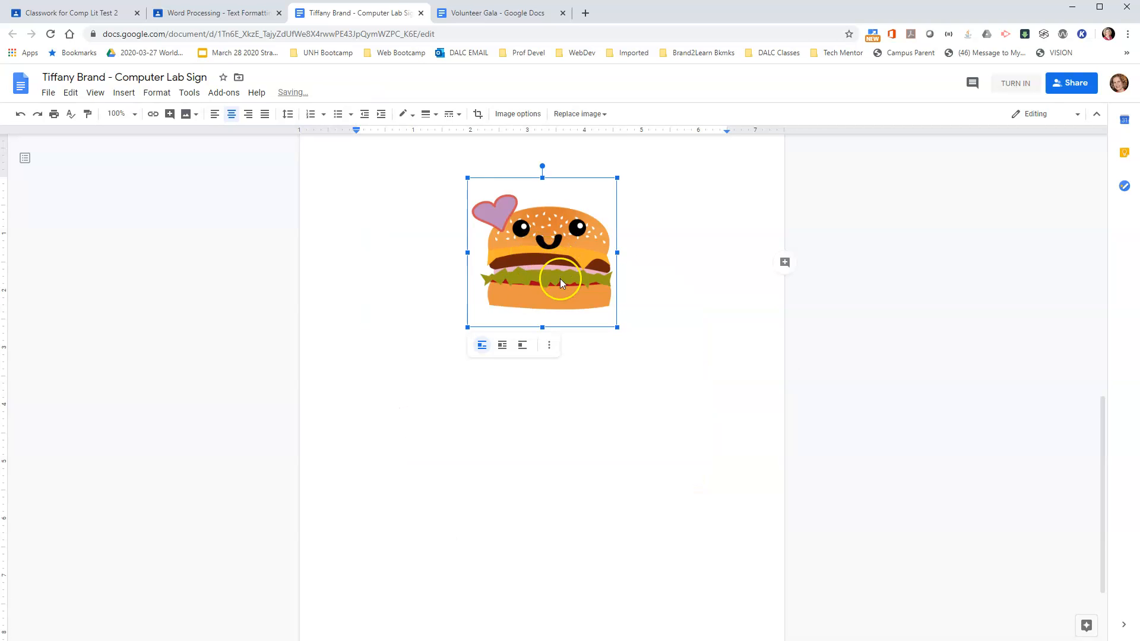
drag(617, 327, 568, 278)
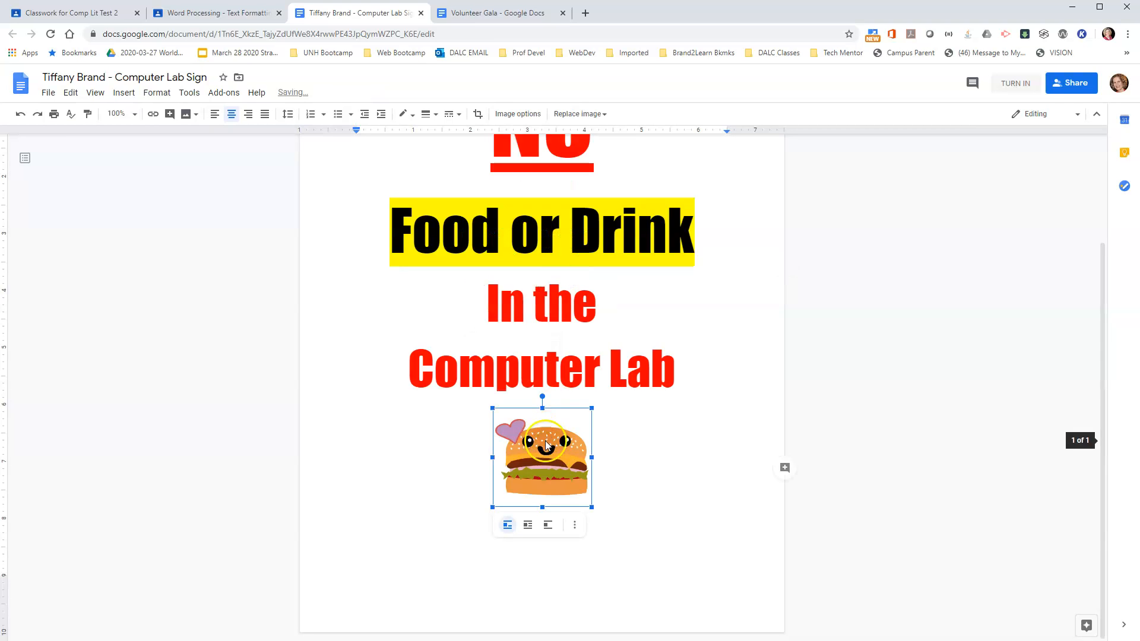
drag(592, 509, 607, 525)
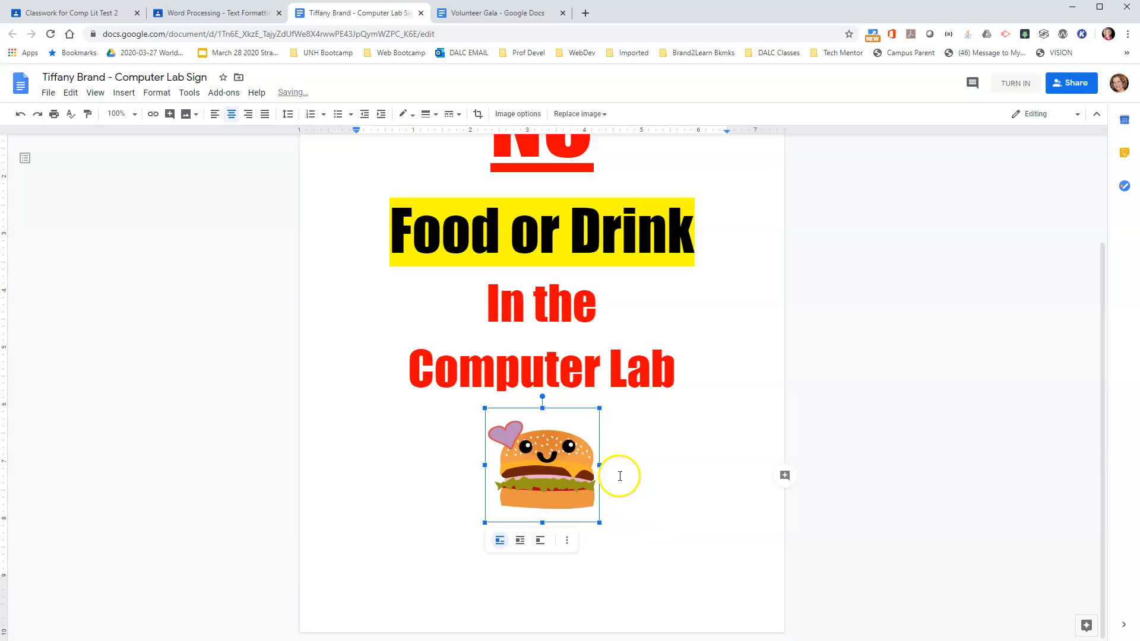
- Place the text cursor right after the hamburger image and search the web for "soda" images
click(620, 476)
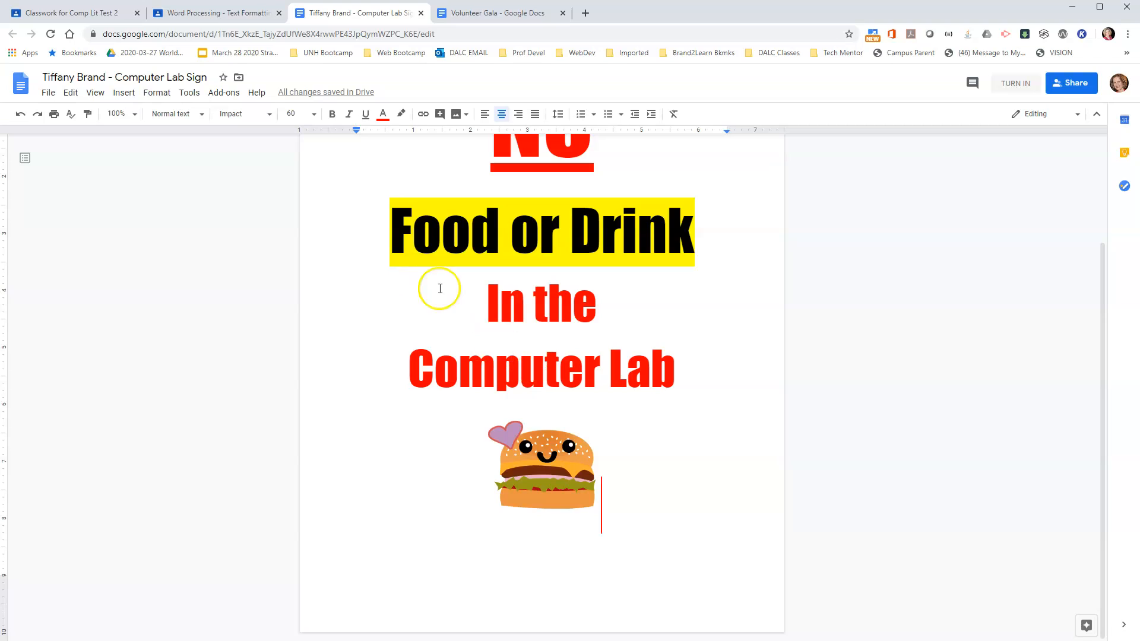
click(124, 95)
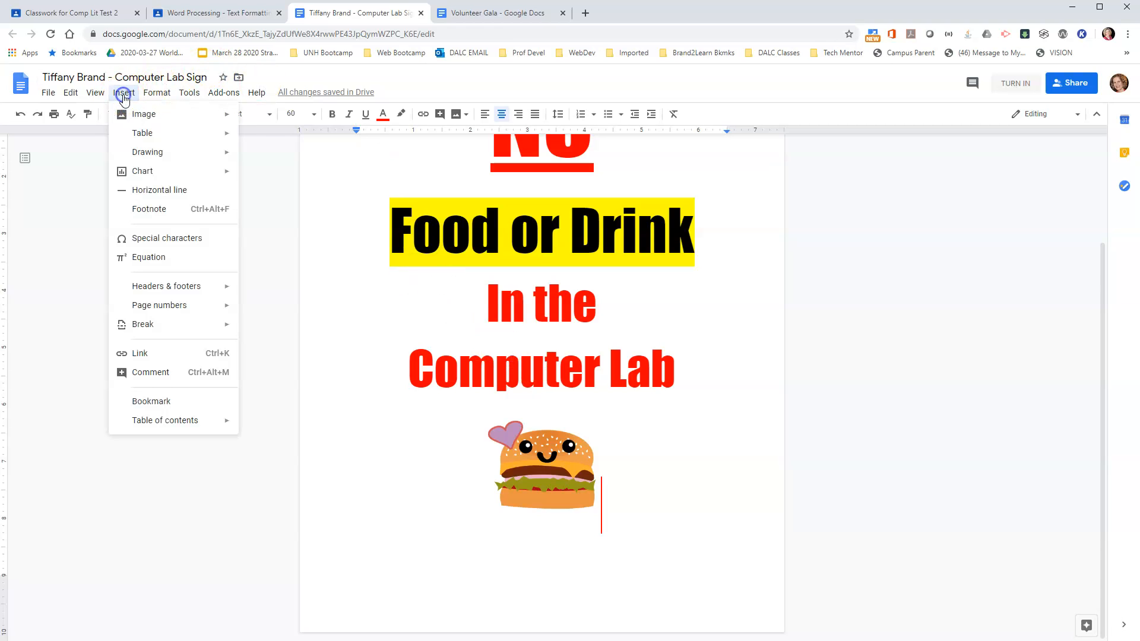
mouse_move(135, 121)
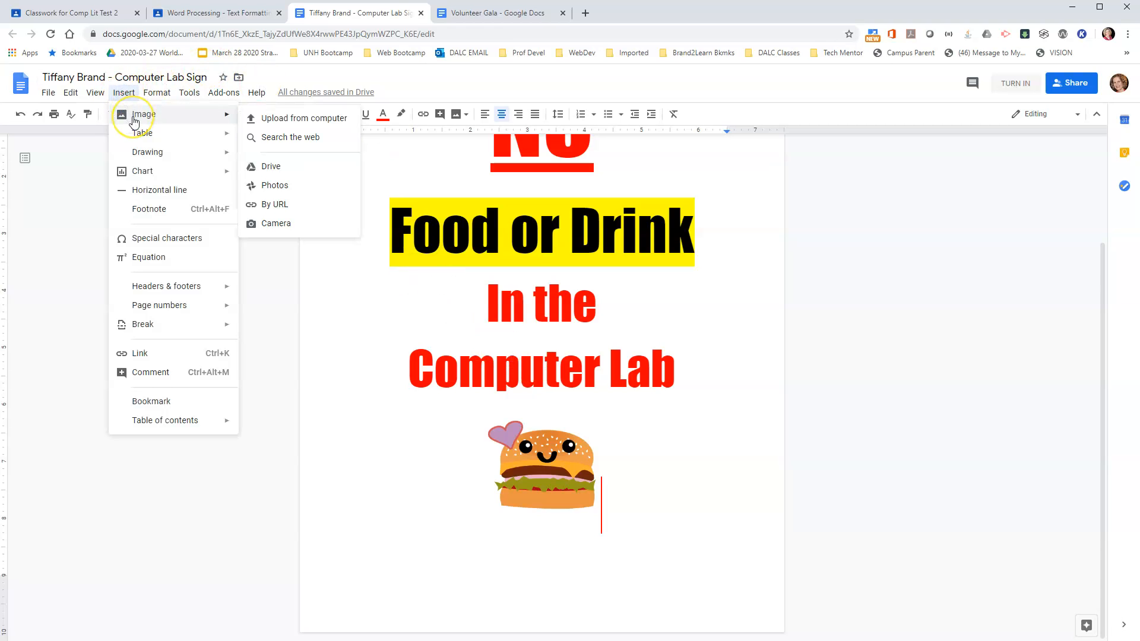
click(279, 138)
click(1022, 114)
drag(1022, 113, 922, 110)
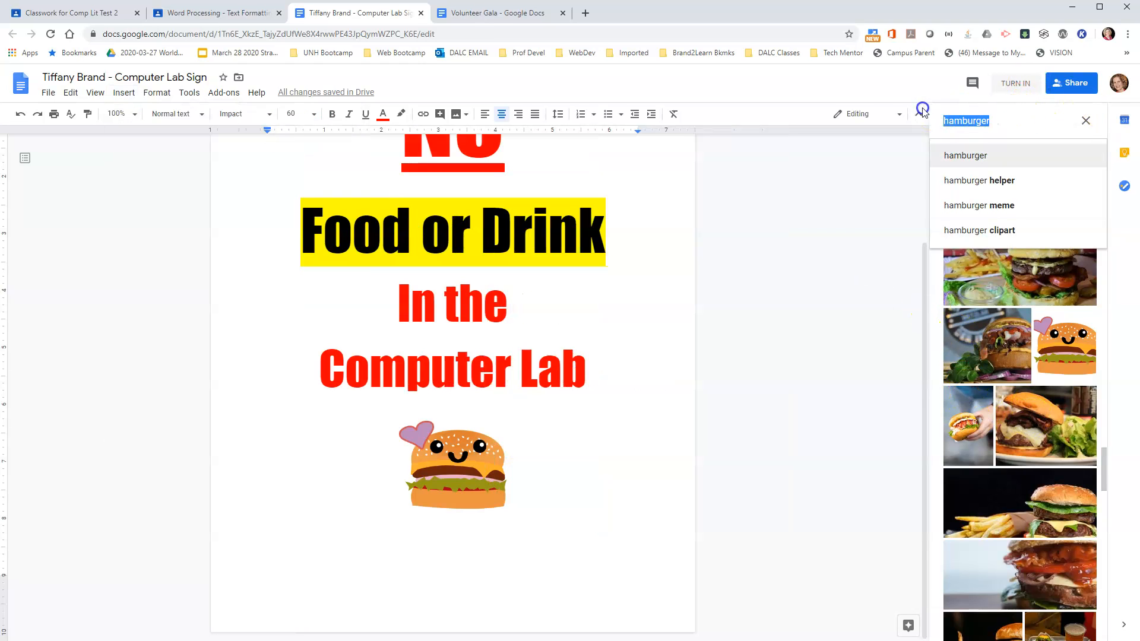
text(soda)
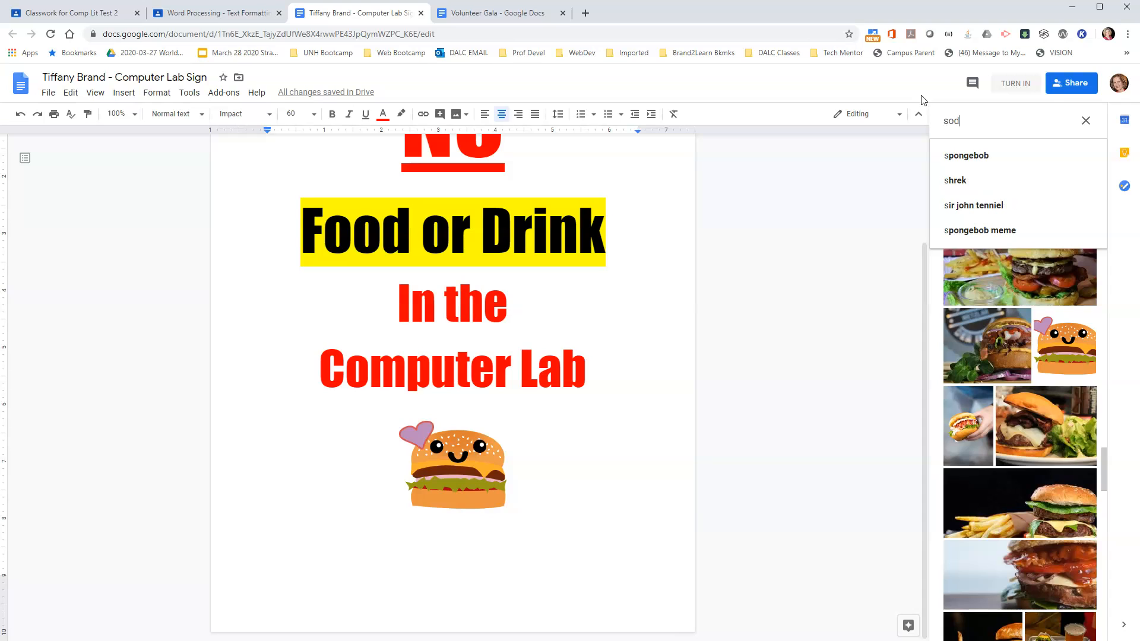
key(Return)
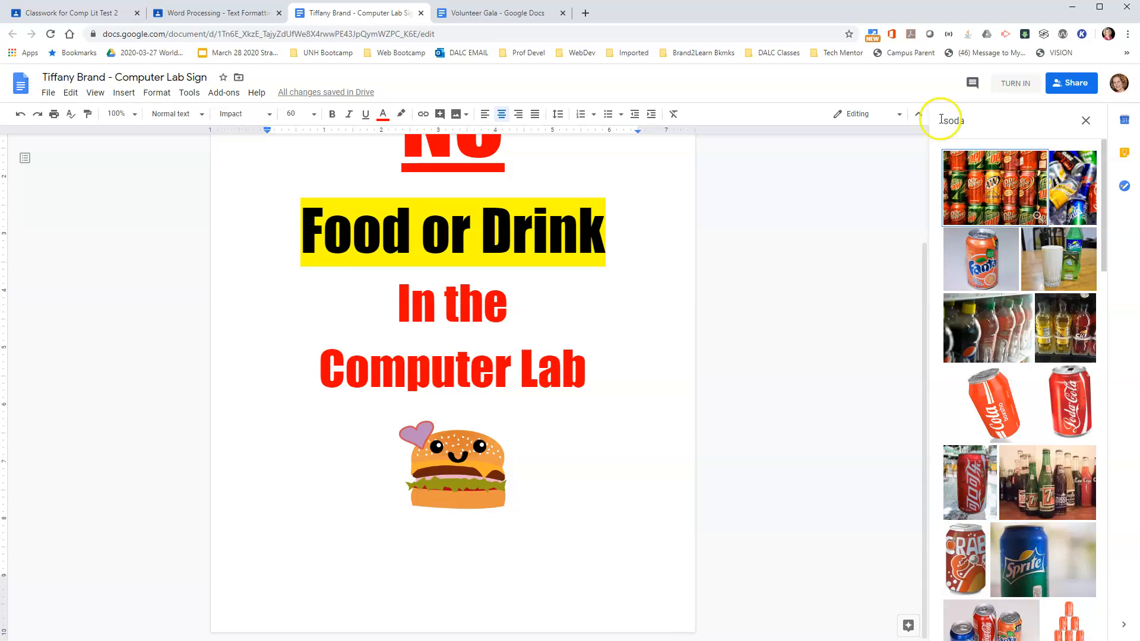
- Find the cartoon red soda can with a white zigzag band among the image results and insert it
scroll(1058, 279, down, 4)
scroll(1058, 279, down, 7)
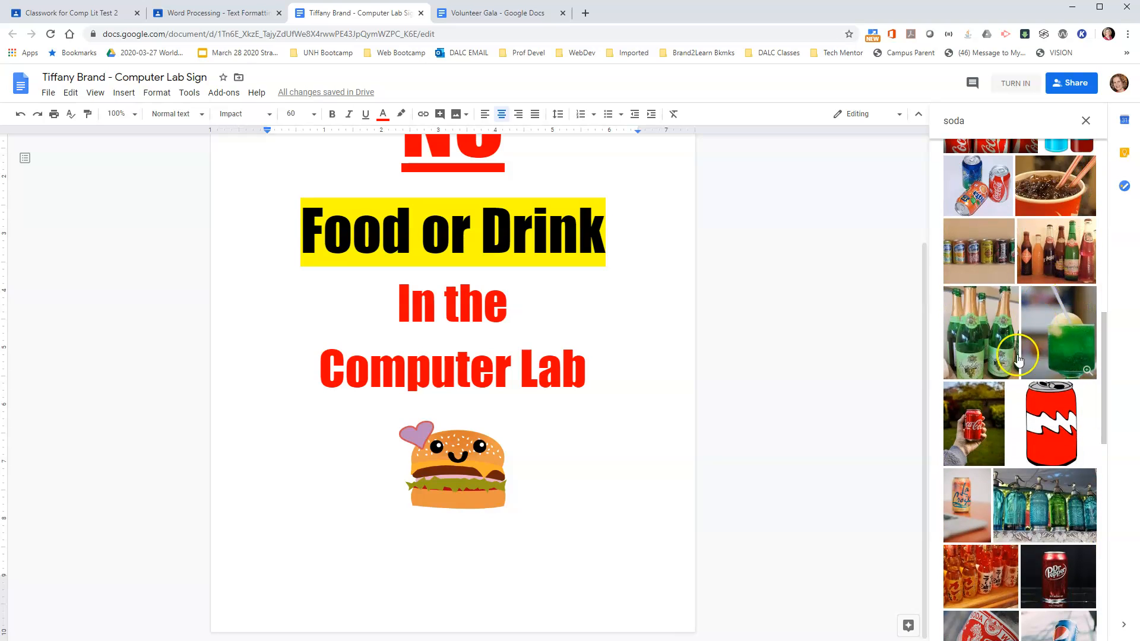
click(1053, 420)
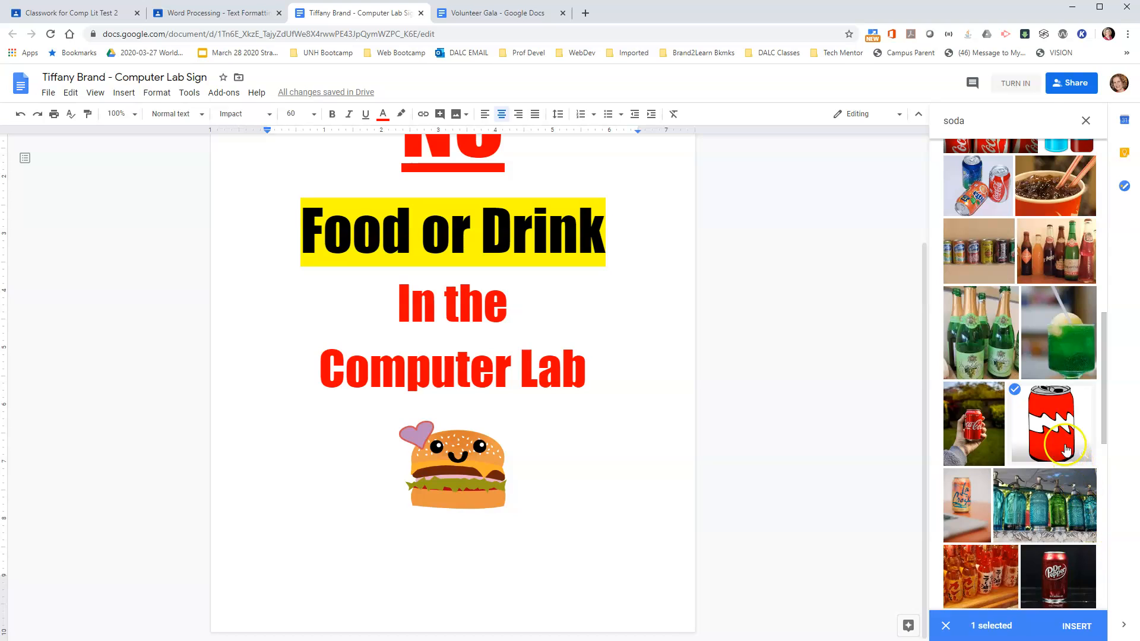
click(1076, 626)
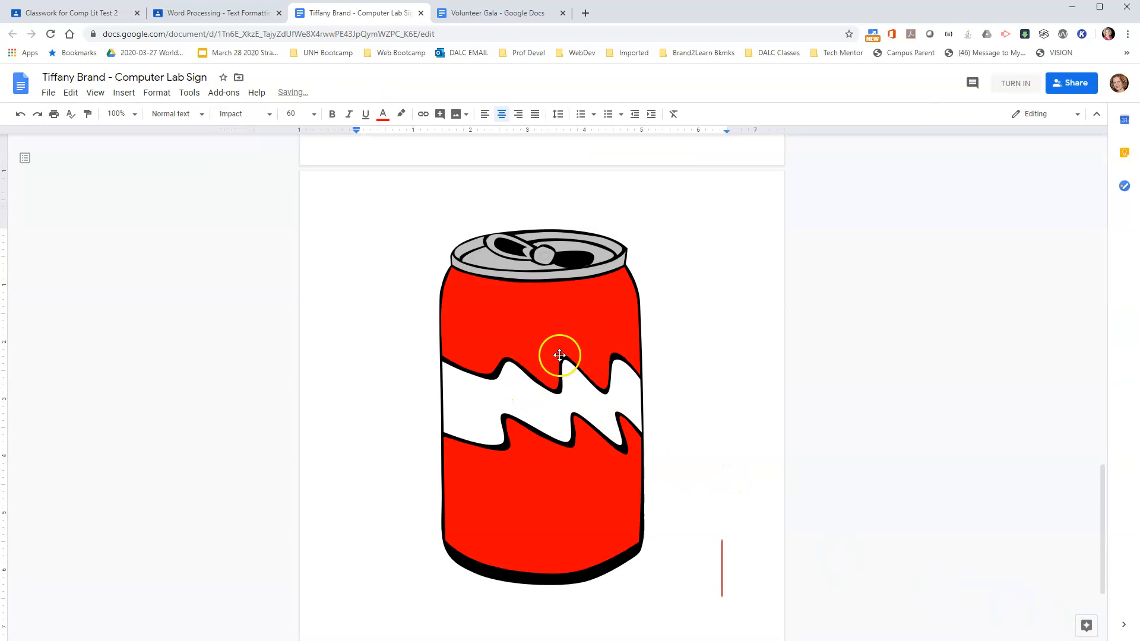
- Shrink the soda can image proportionally to about 1.4 inches wide so it fits beside the hamburger on the first page
click(543, 396)
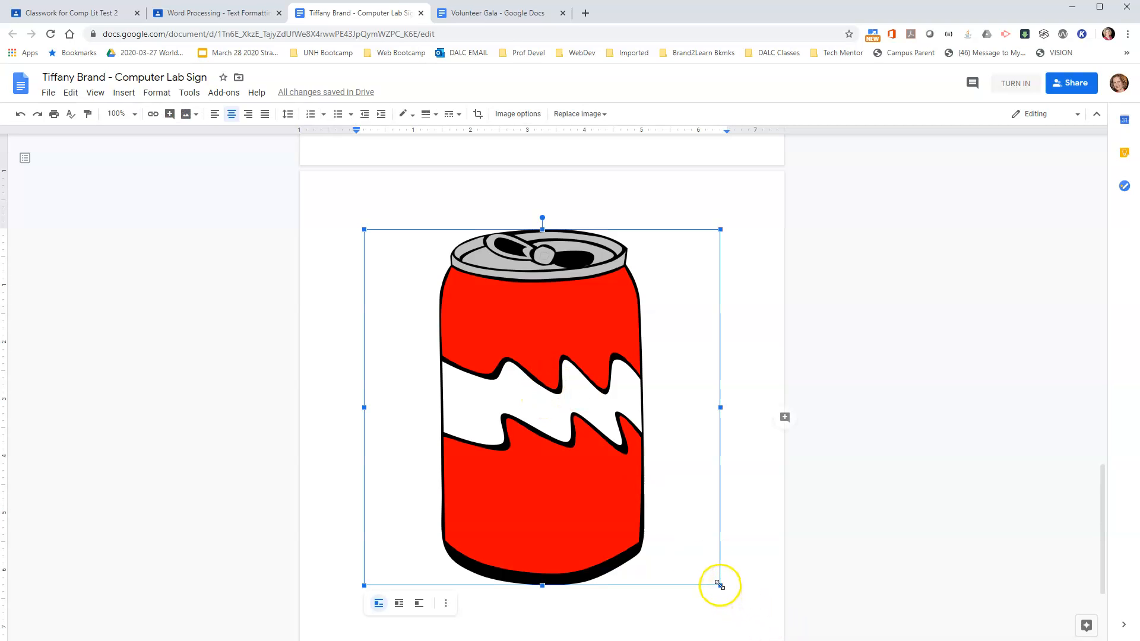
drag(720, 585, 466, 296)
scroll(636, 326, up, 8)
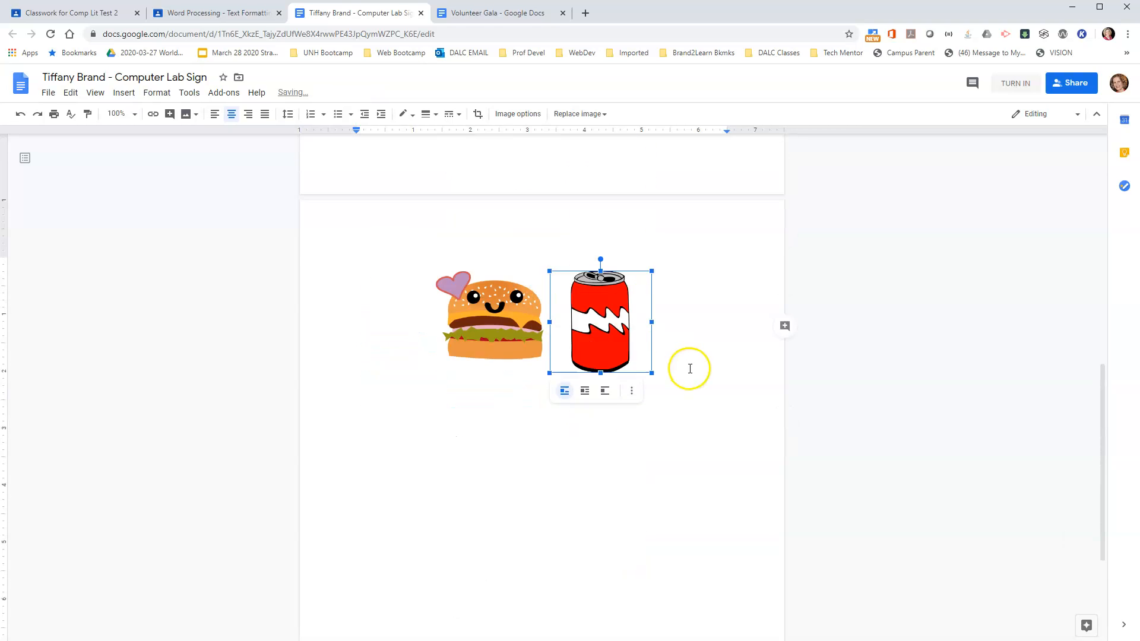
scroll(677, 429, down, 2)
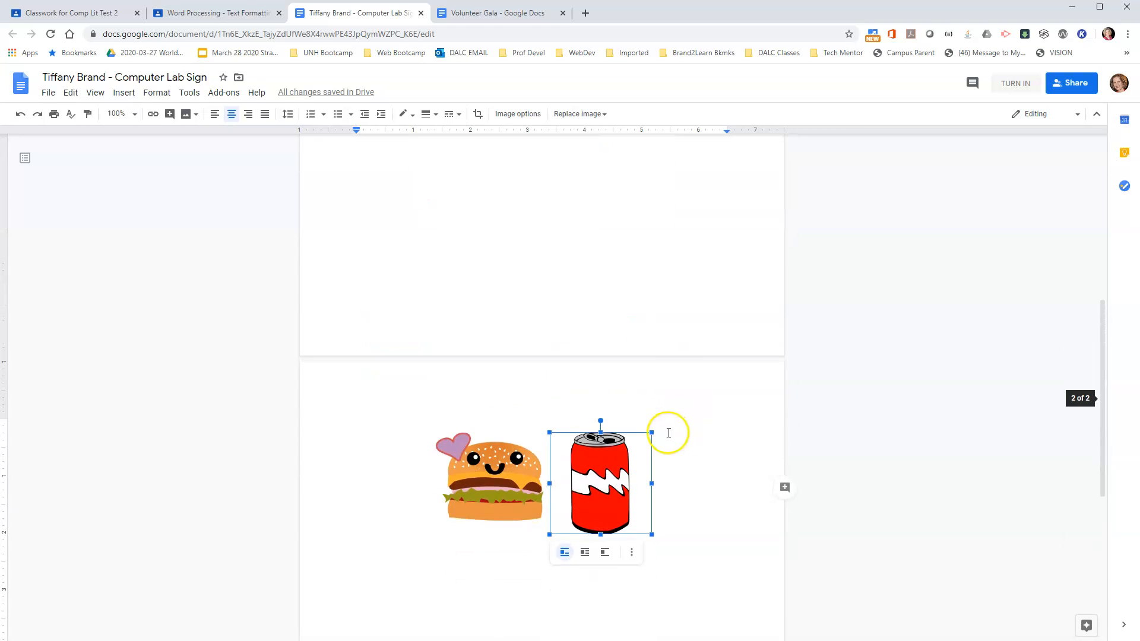
drag(651, 535, 627, 510)
click(673, 498)
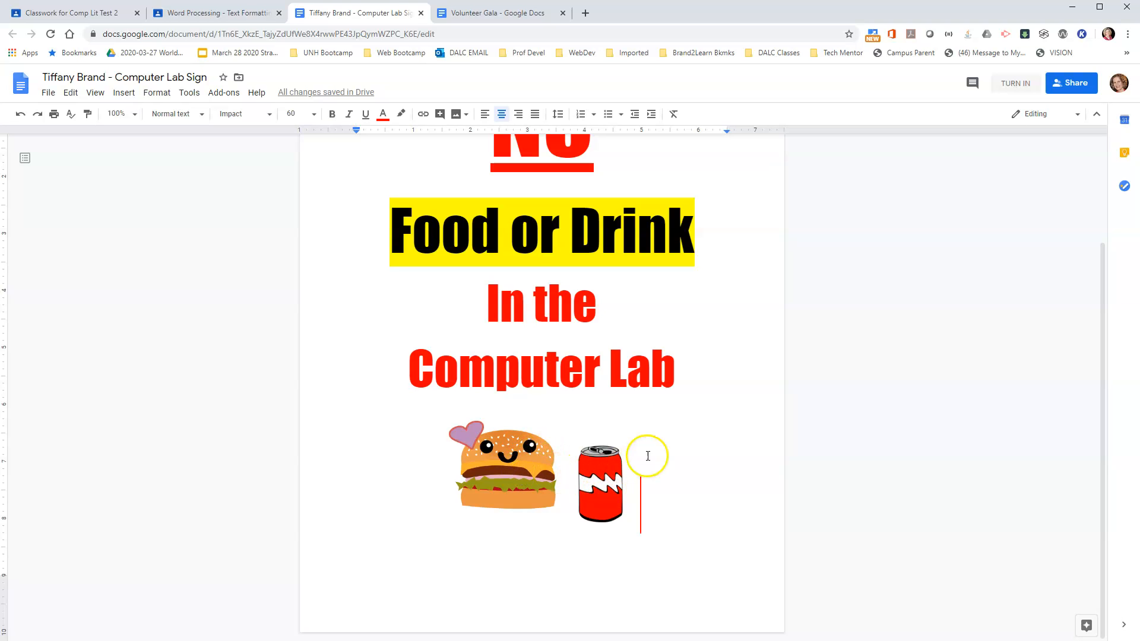
scroll(710, 464, up, 2)
scroll(709, 464, down, 2)
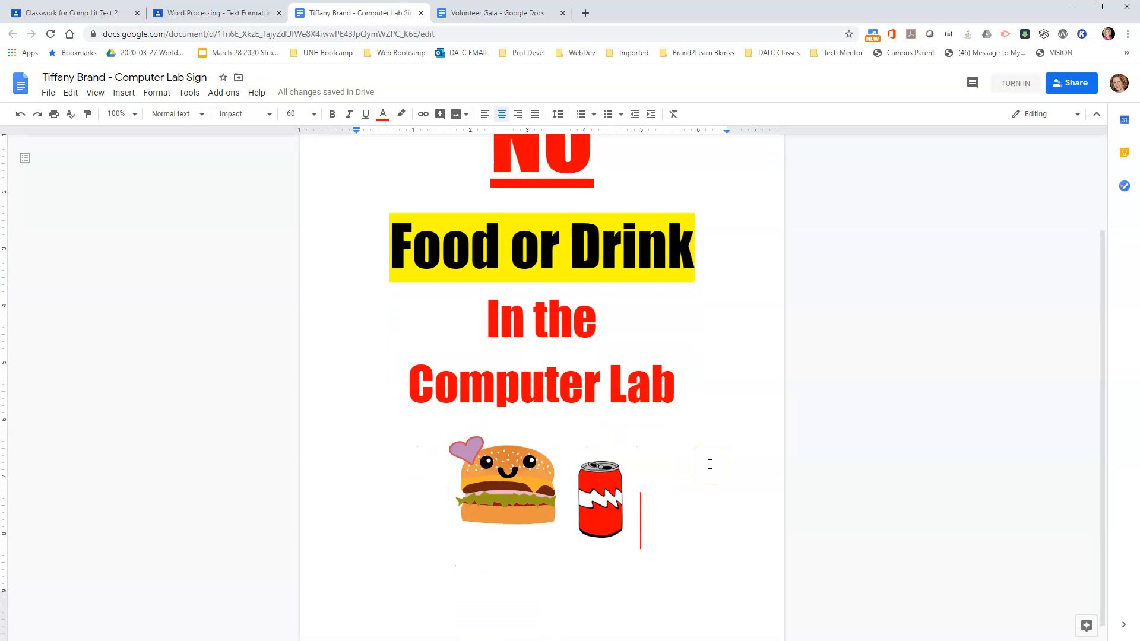
- Check the sign in the print preview, then cancel without printing
scroll(709, 463, up, 2)
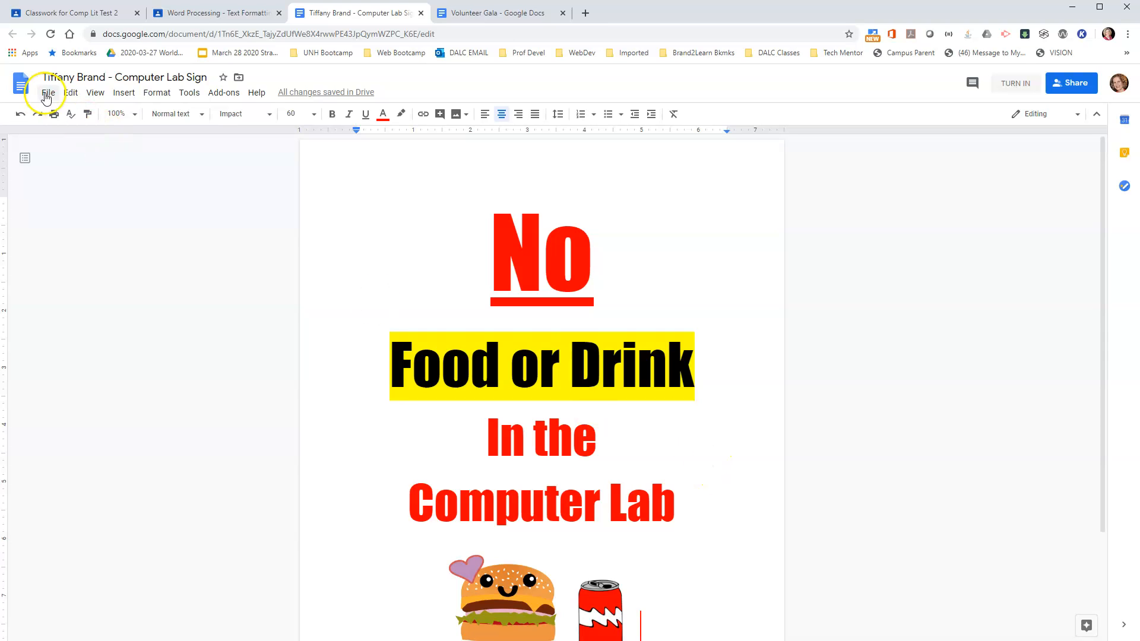
click(48, 94)
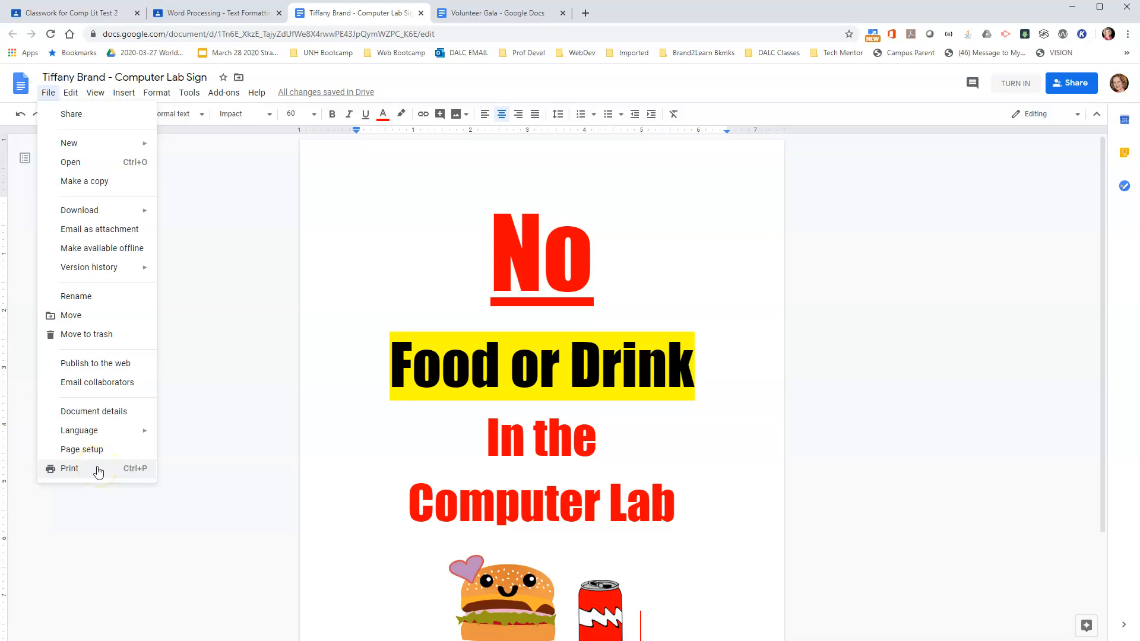
click(98, 470)
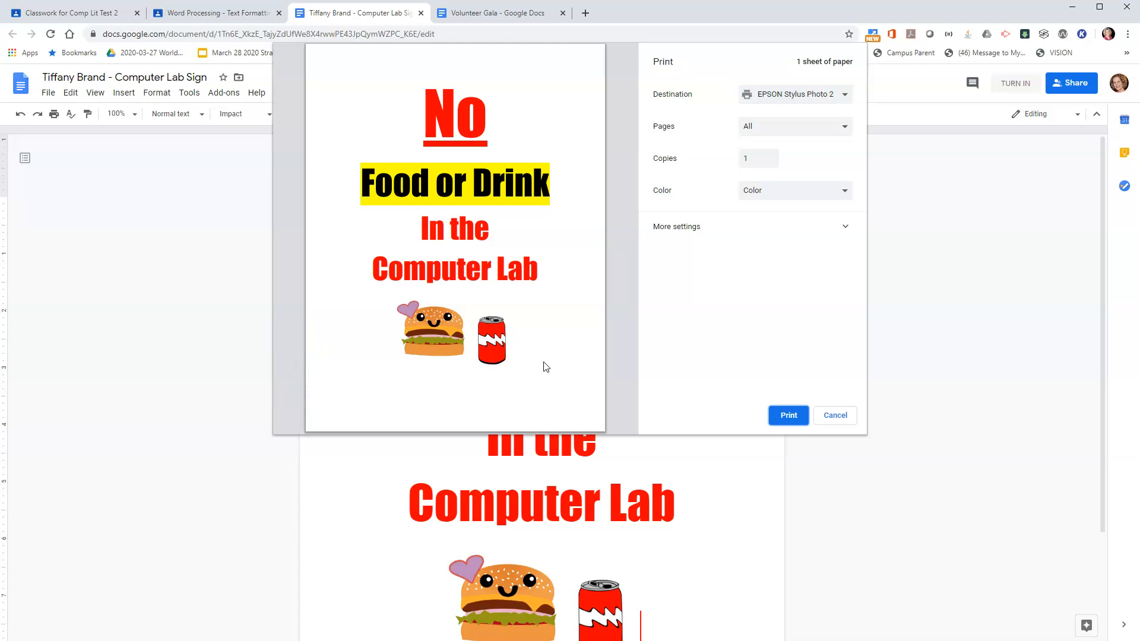
click(838, 417)
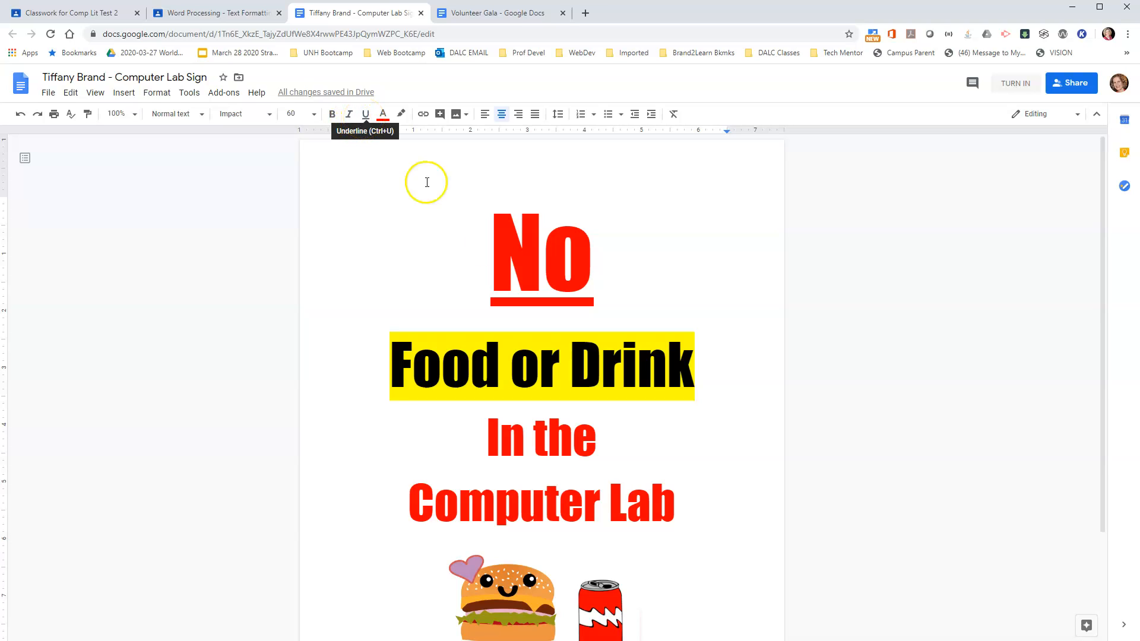
- Italicize the word "No" at the top of the sign
drag(491, 247, 585, 261)
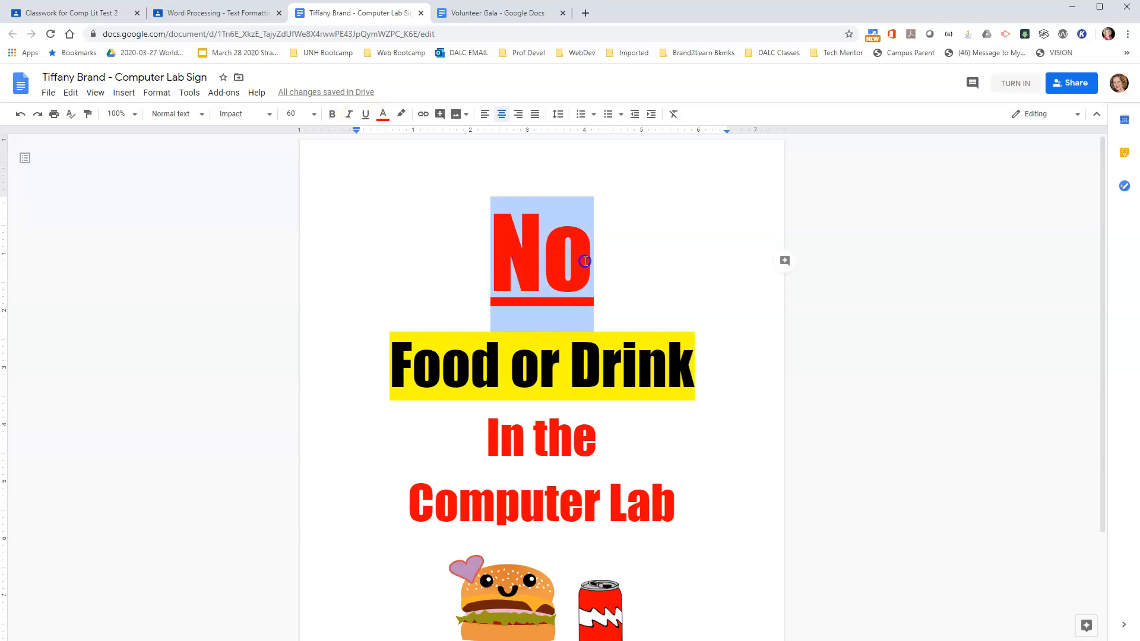
click(350, 114)
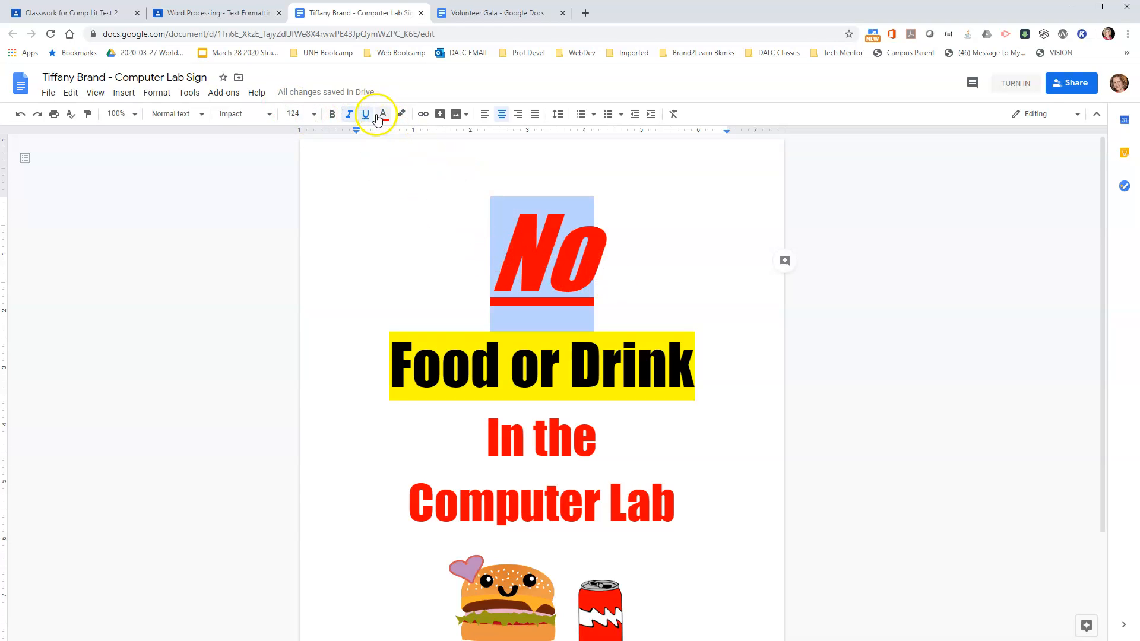
click(655, 236)
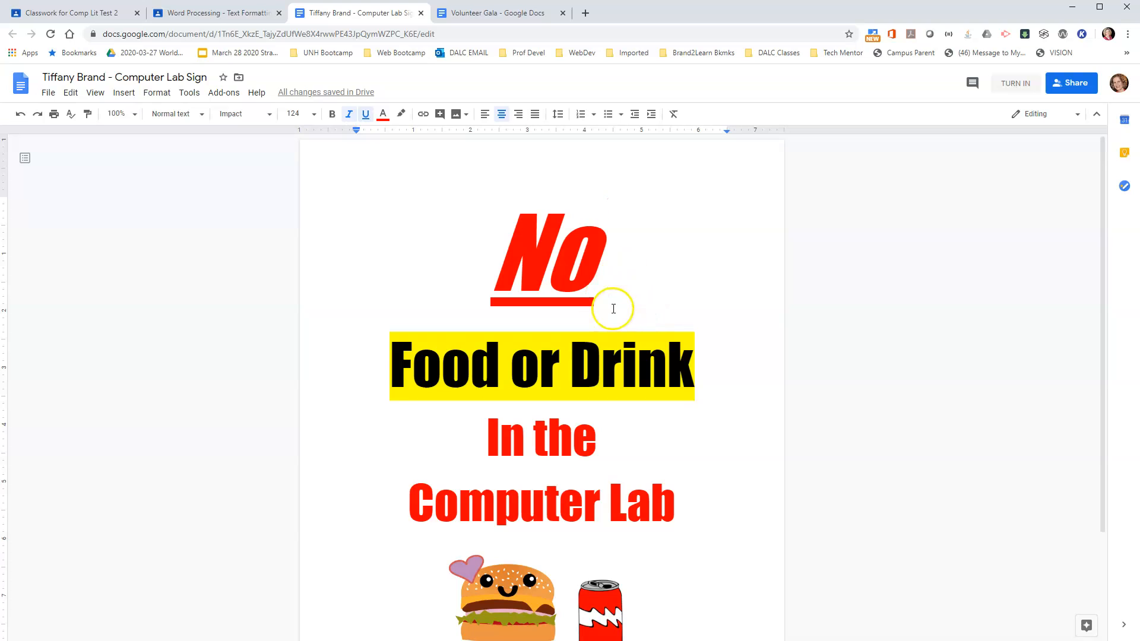
double_click(690, 417)
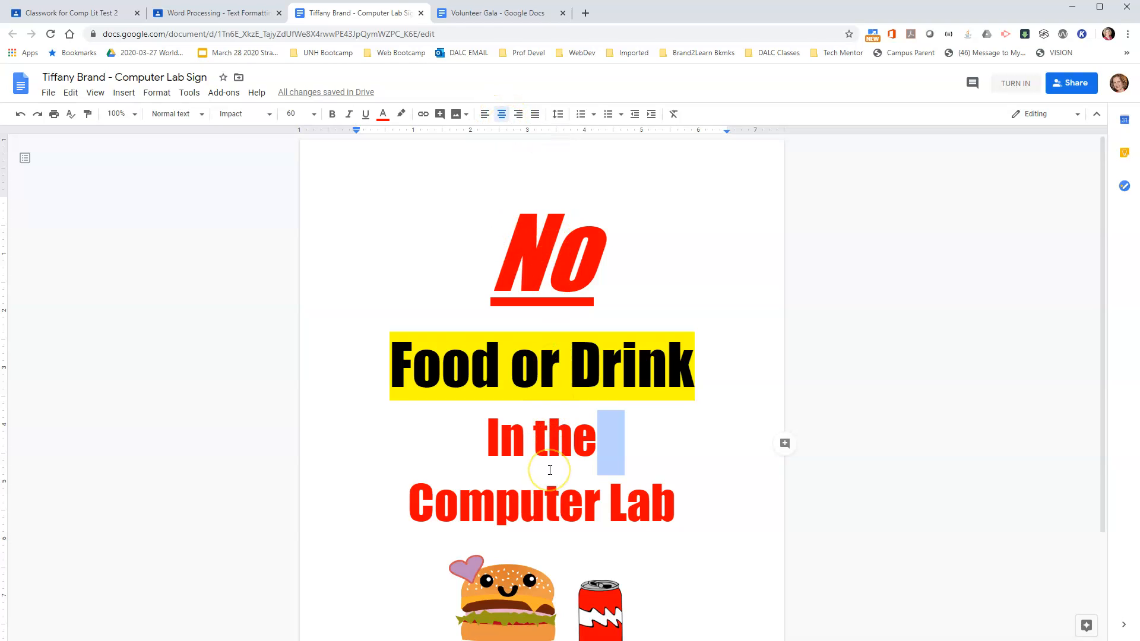
scroll(593, 468, down, 2)
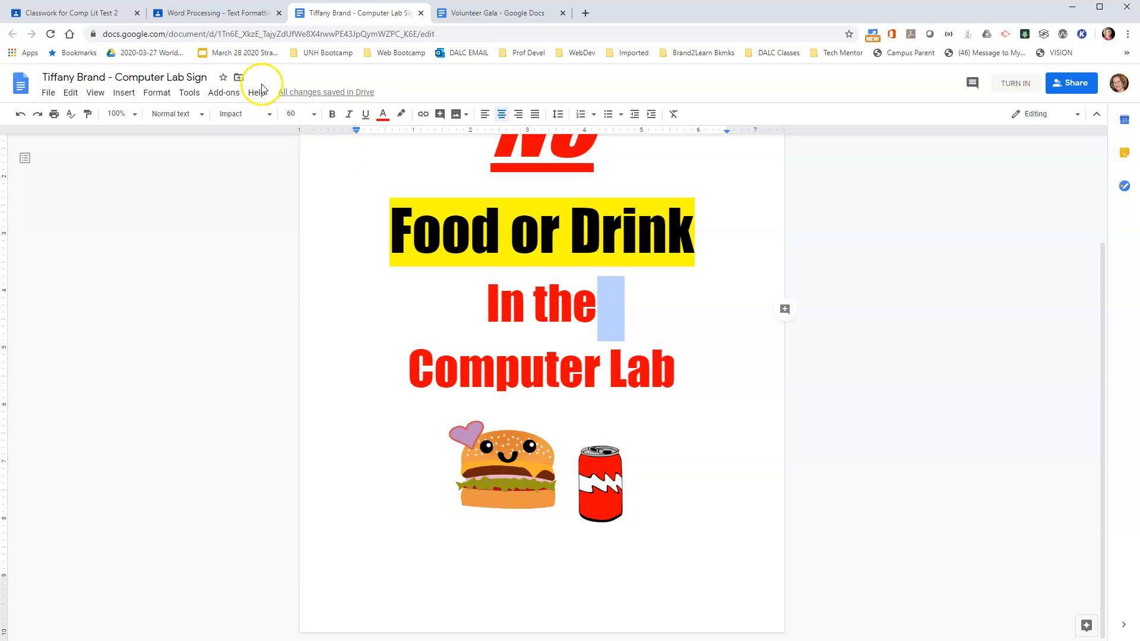
click(649, 472)
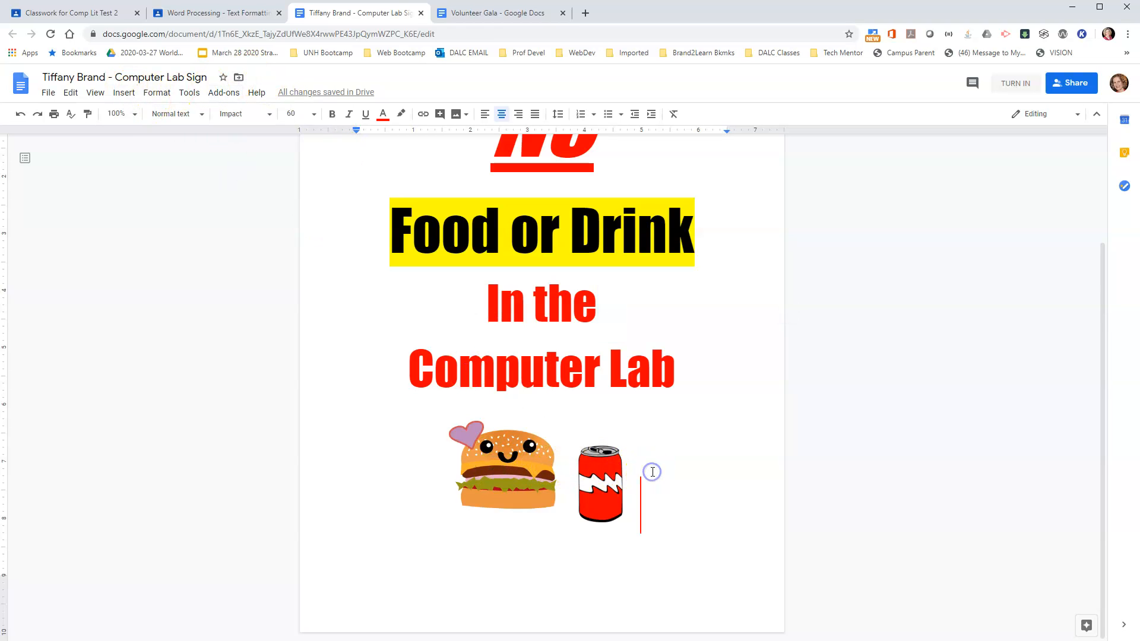
click(125, 95)
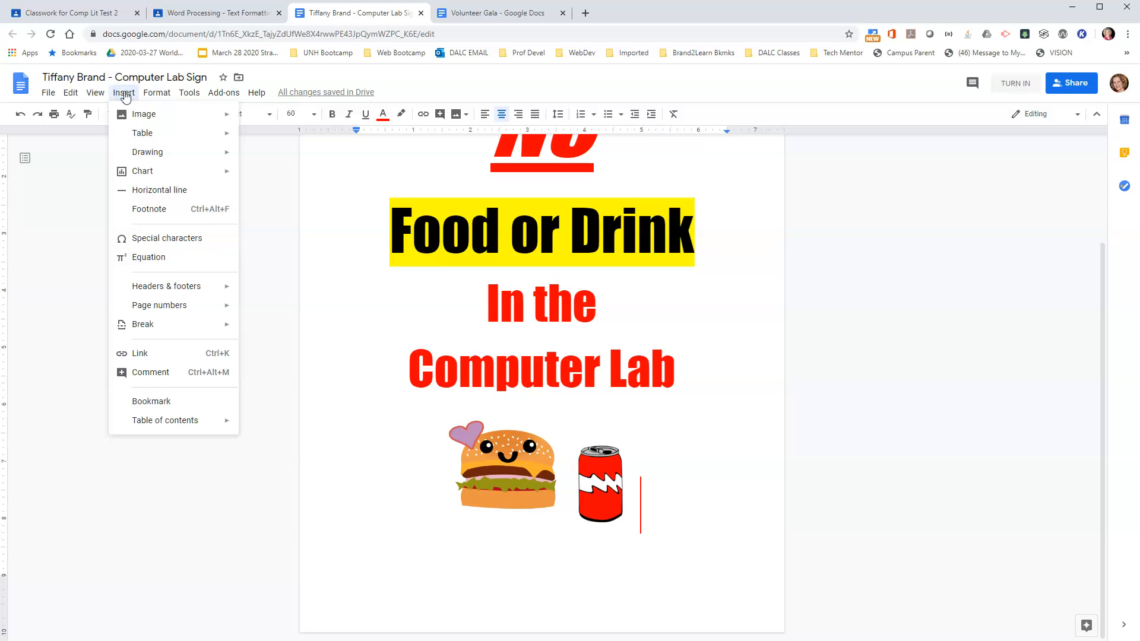
mouse_move(149, 114)
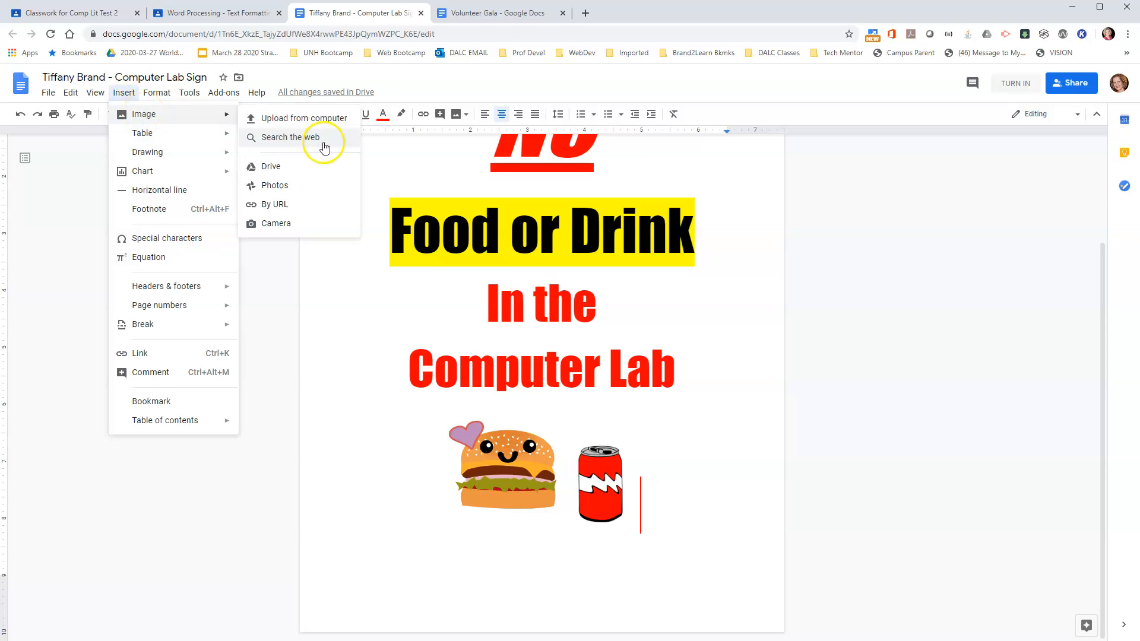
click(729, 348)
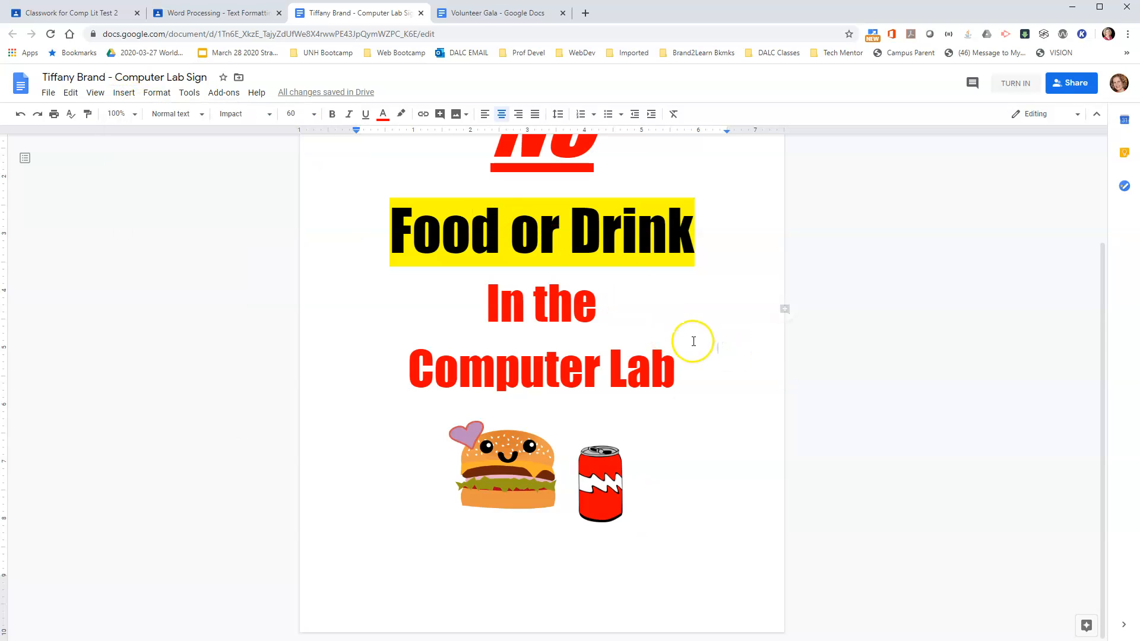
- Set the font size of the line "In the" to 72
scroll(693, 339, up, 1)
scroll(693, 341, up, 1)
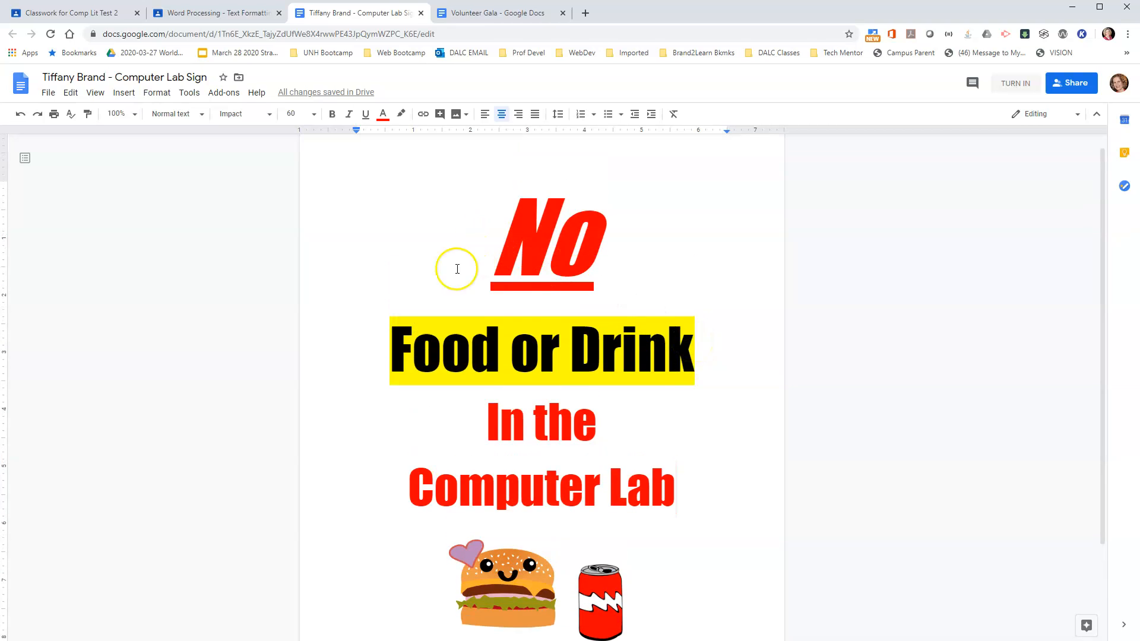
drag(478, 421, 599, 440)
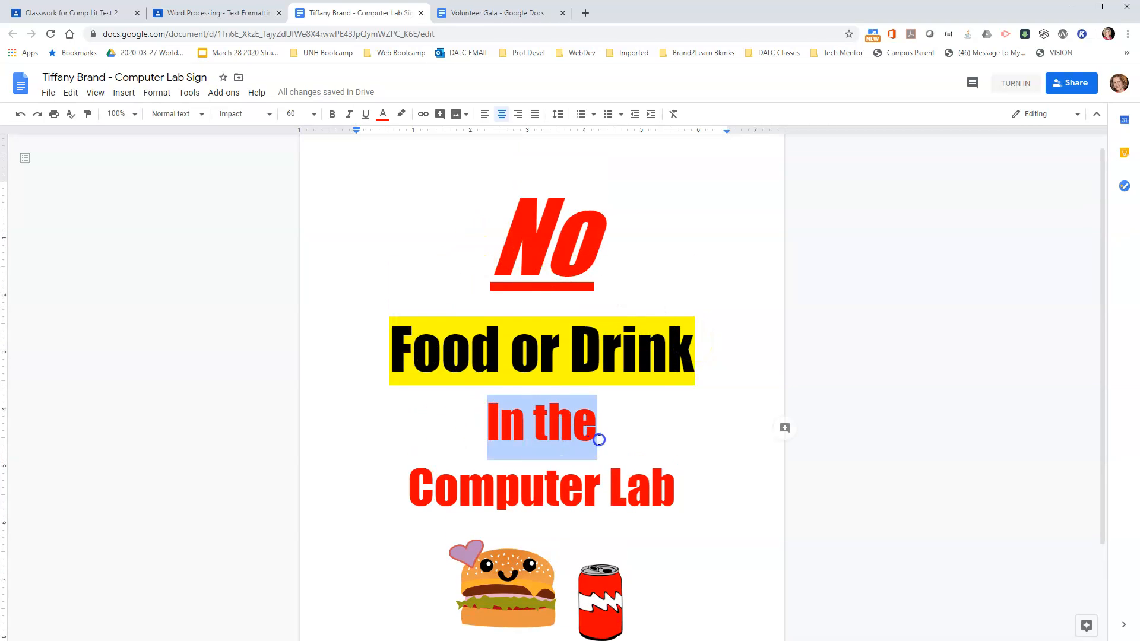
click(313, 114)
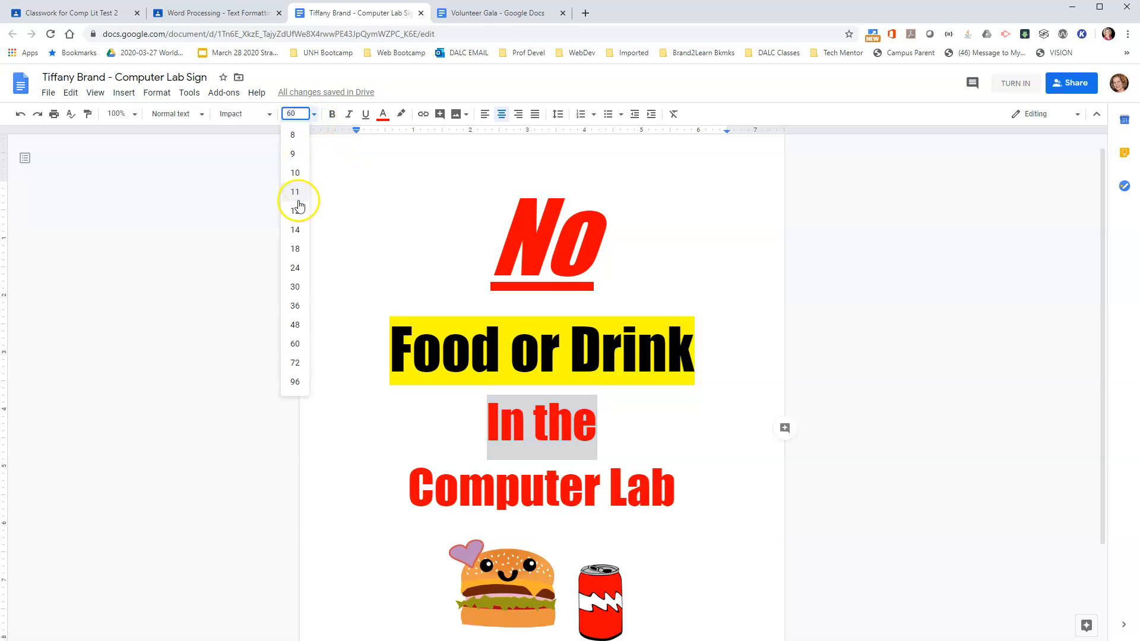
click(299, 364)
click(703, 451)
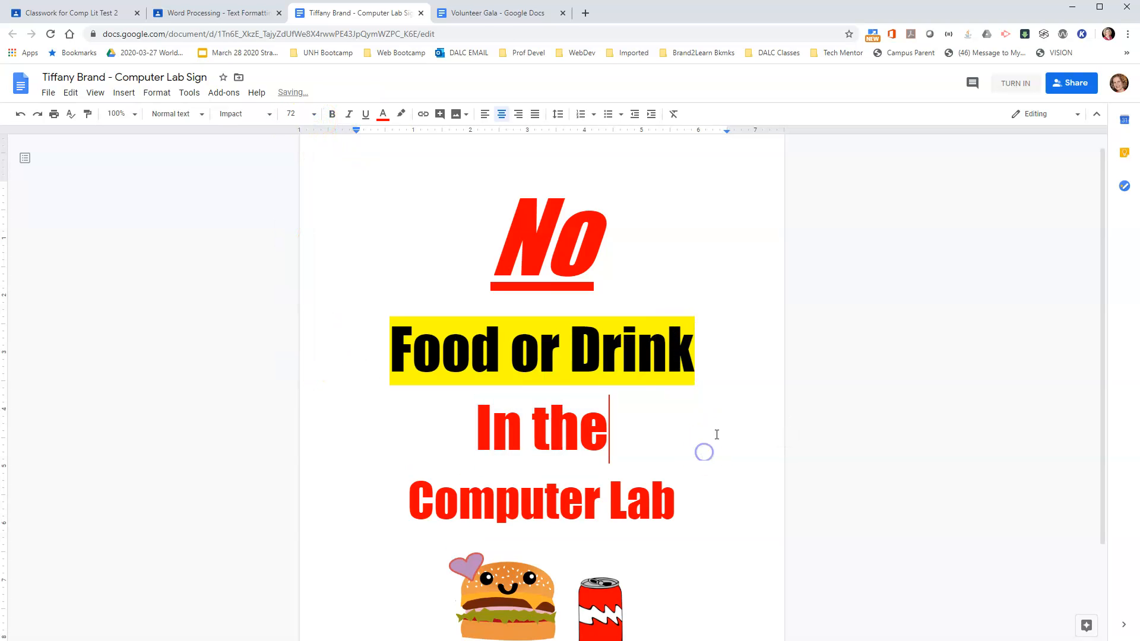
scroll(715, 433, down, 2)
scroll(716, 434, up, 2)
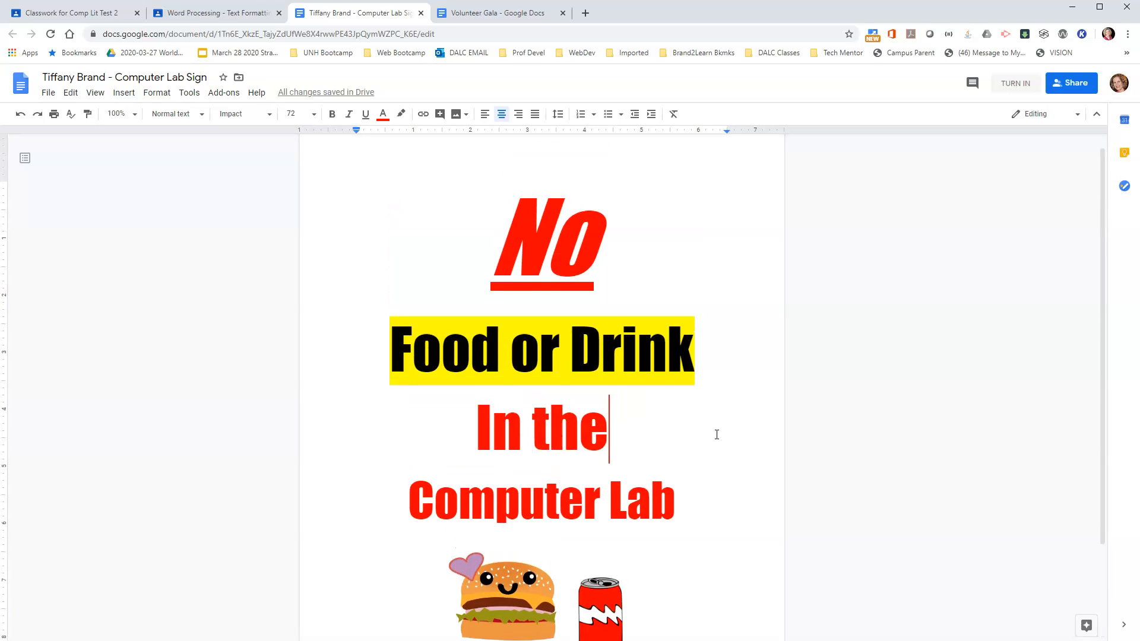